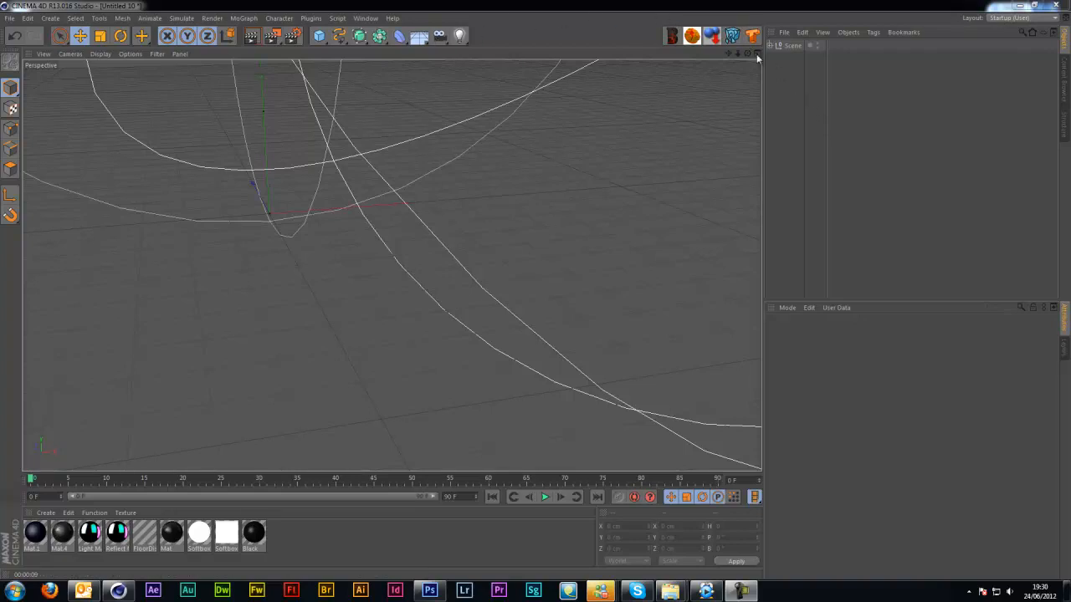
Step: Add a disc primitive to the scene and enlarge its outer radius to about 4158 cm
{"action": "mouse_move", "coordinate": [750, 53]}
{"action": "left_mouse_down"}
{"action": "mouse_move", "coordinate": [529, 295]}
{"action": "mouse_move", "coordinate": [541, 292]}
{"action": "mouse_move", "coordinate": [535, 305]}
{"action": "mouse_move", "coordinate": [537, 292]}
{"action": "mouse_move", "coordinate": [528, 296]}
{"action": "mouse_move", "coordinate": [547, 296]}
{"action": "mouse_move", "coordinate": [527, 297]}
{"action": "left_mouse_up"}
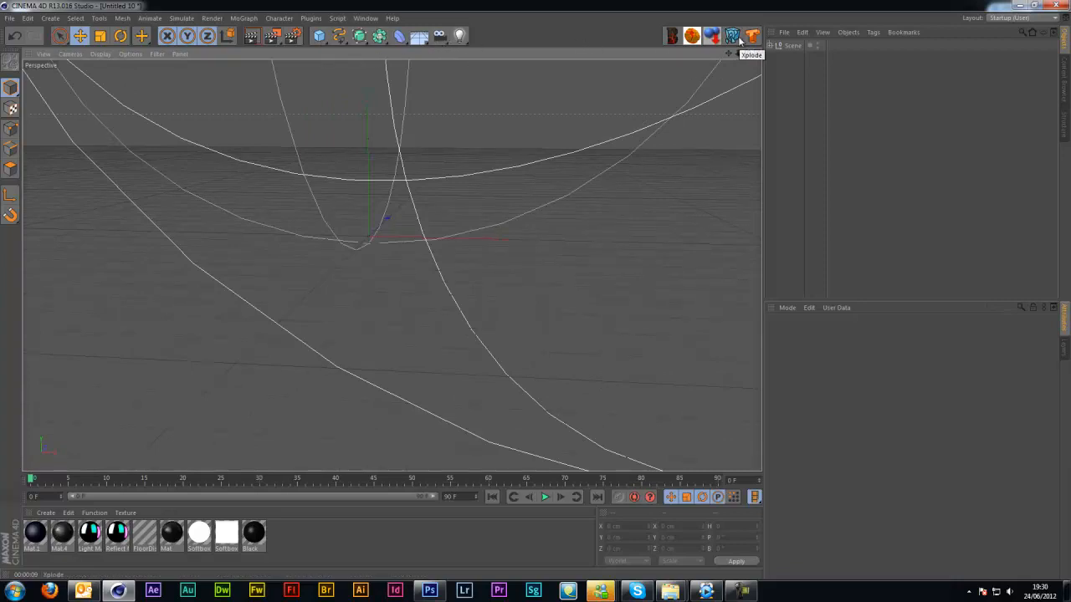
{"action": "left_click_drag", "start_coordinate": [525, 295], "coordinate": [536, 295], "text": "alt"}
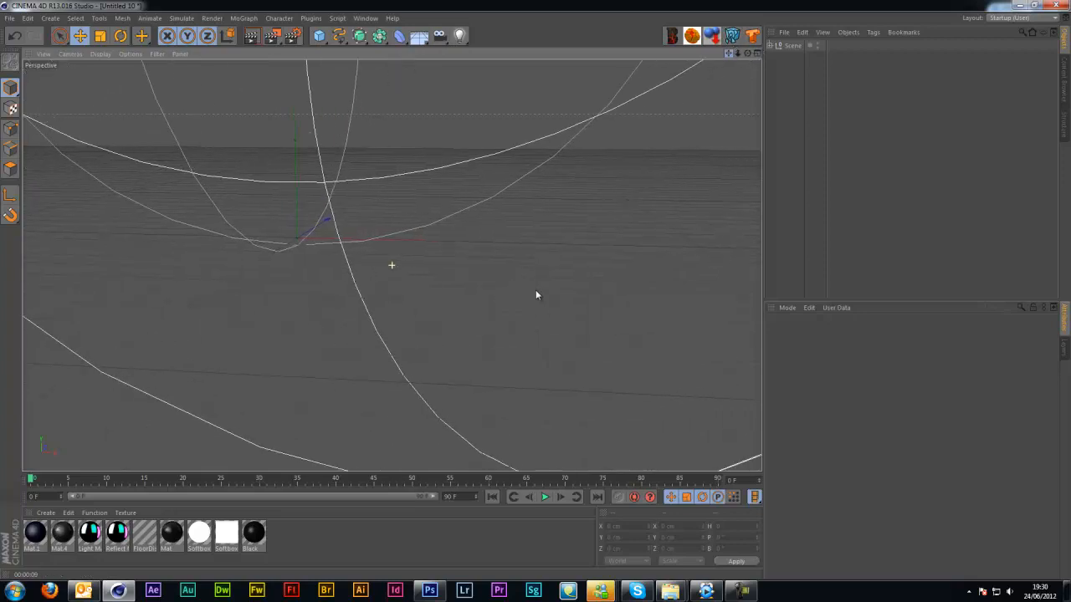
{"action": "left_click", "coordinate": [791, 46]}
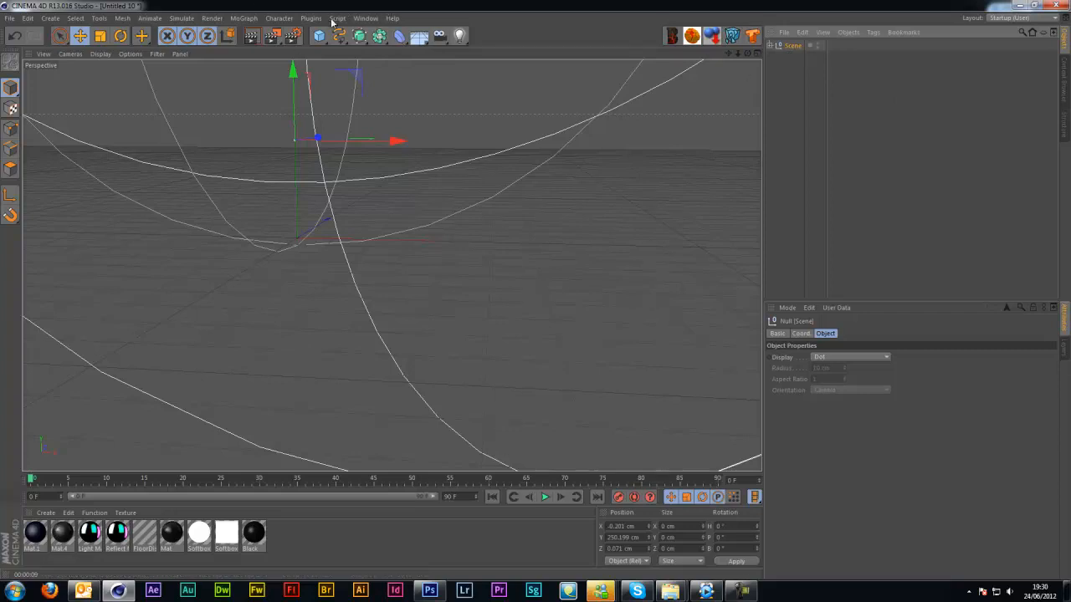
{"action": "left_click", "coordinate": [320, 39]}
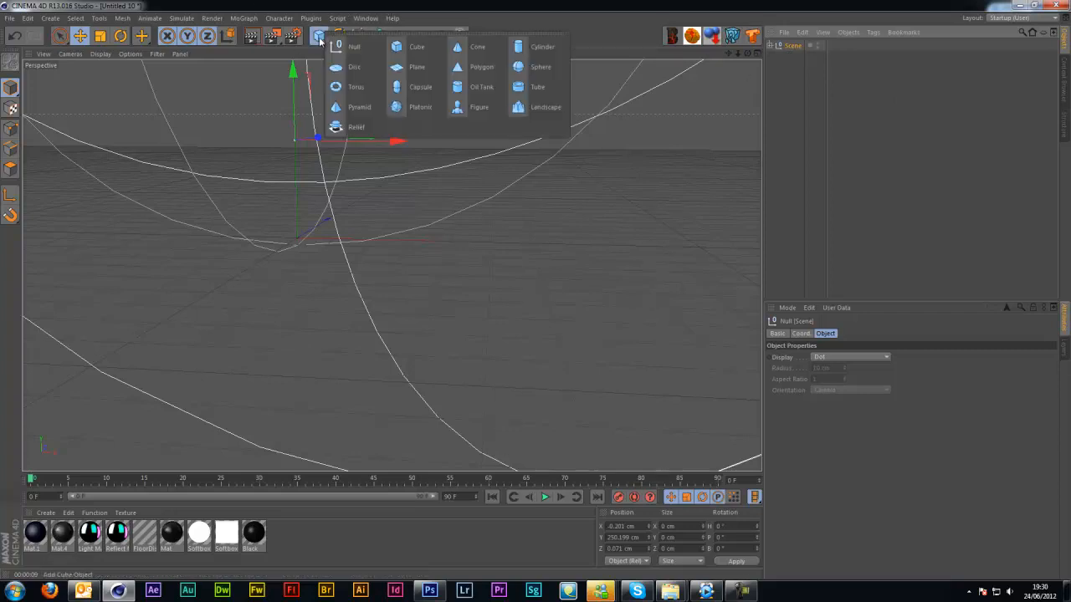
{"action": "left_click", "coordinate": [349, 72]}
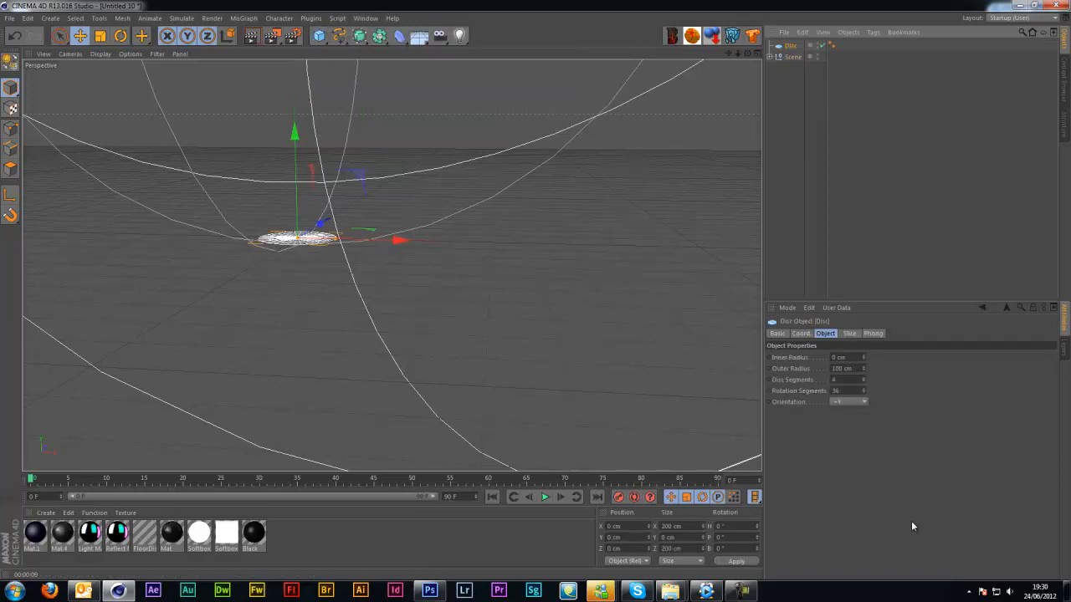
{"action": "mouse_move", "coordinate": [864, 374]}
{"action": "left_mouse_down"}
{"action": "mouse_move", "coordinate": [874, 210]}
{"action": "mouse_move", "coordinate": [929, 3]}
{"action": "mouse_move", "coordinate": [870, 36]}
{"action": "mouse_move", "coordinate": [837, 266]}
{"action": "mouse_move", "coordinate": [866, 380]}
{"action": "mouse_move", "coordinate": [862, 296]}
{"action": "mouse_move", "coordinate": [862, 354]}
{"action": "left_mouse_up"}
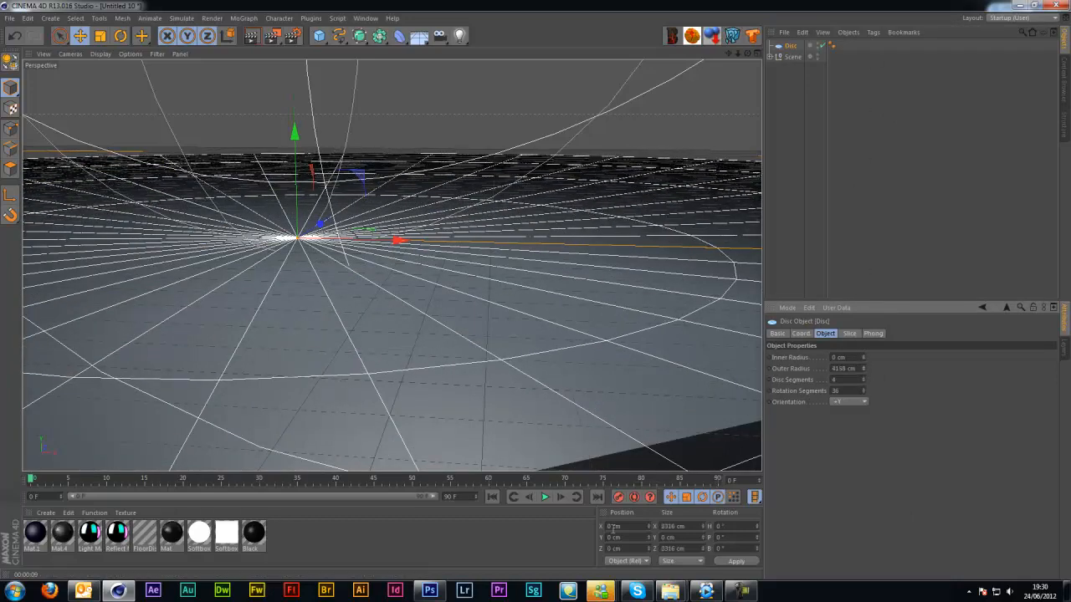
Step: Add a Background object and give the disc a Compositing tag with Compositing Background enabled
{"action": "left_click_drag", "start_coordinate": [728, 55], "coordinate": [536, 291]}
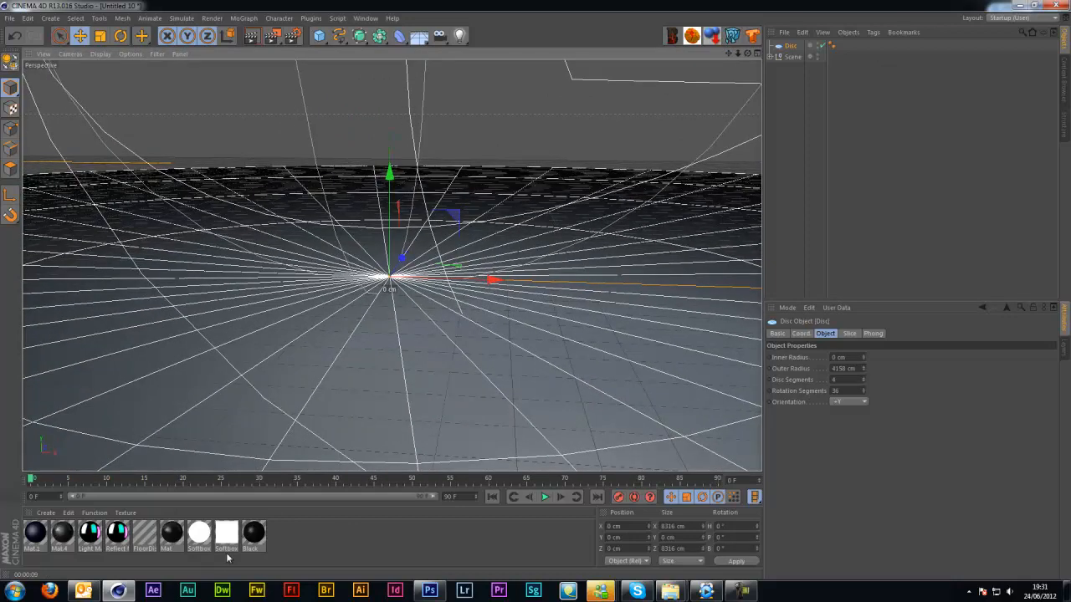
{"action": "left_click_drag", "start_coordinate": [419, 42], "coordinate": [467, 128]}
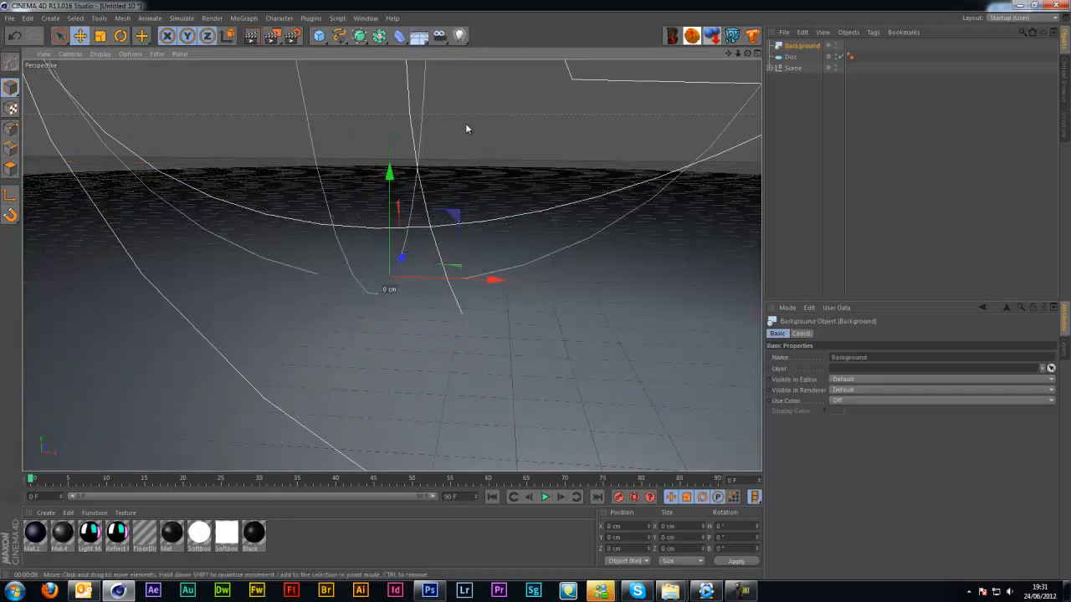
{"action": "left_click", "coordinate": [790, 57]}
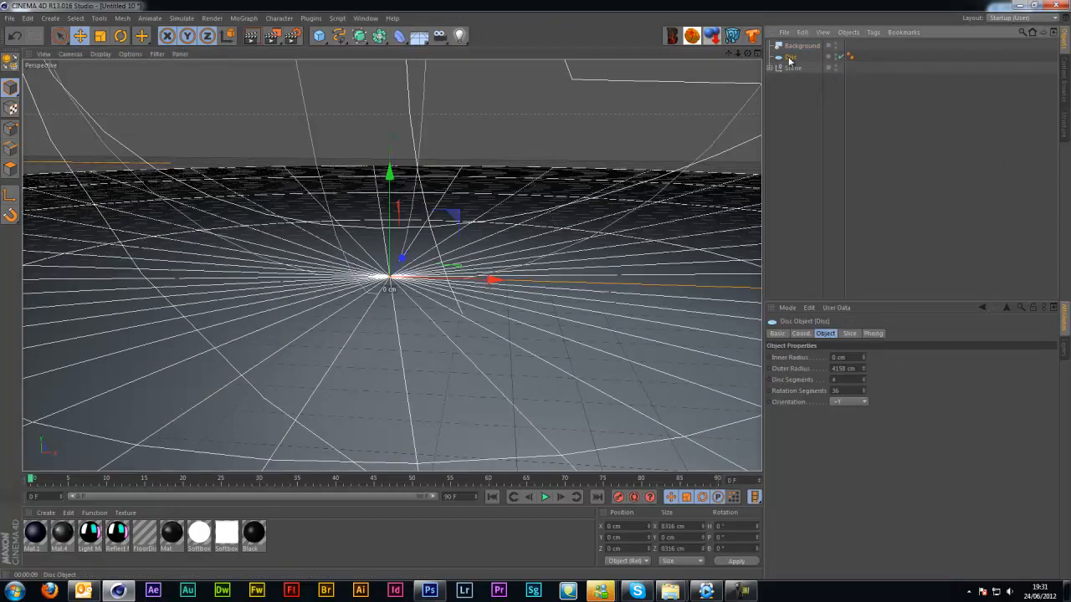
{"action": "right_click", "coordinate": [789, 58]}
{"action": "mouse_move", "coordinate": [857, 66]}
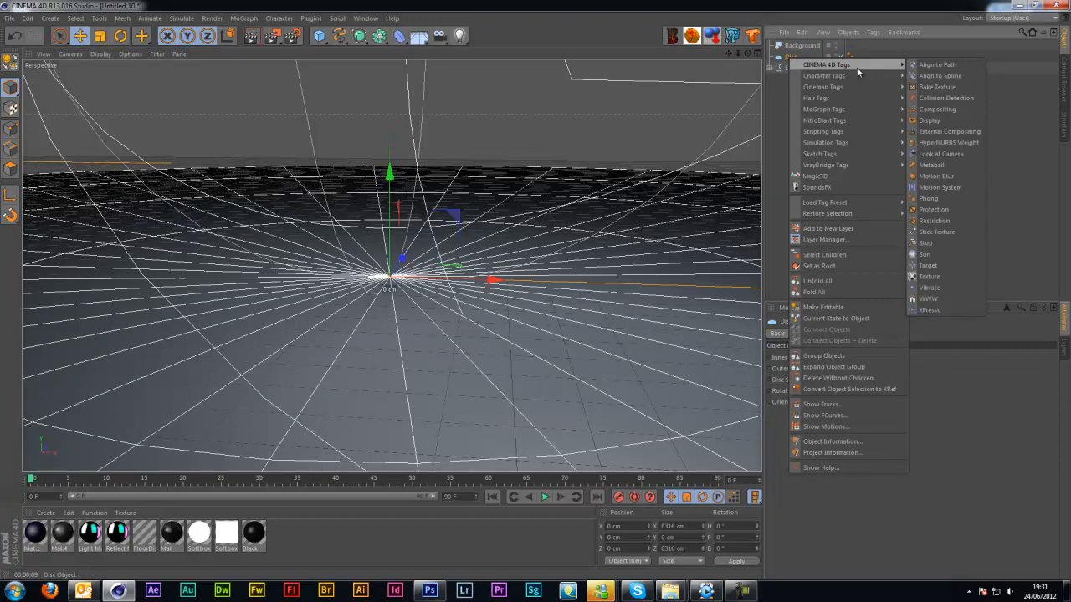
{"action": "left_click", "coordinate": [961, 110]}
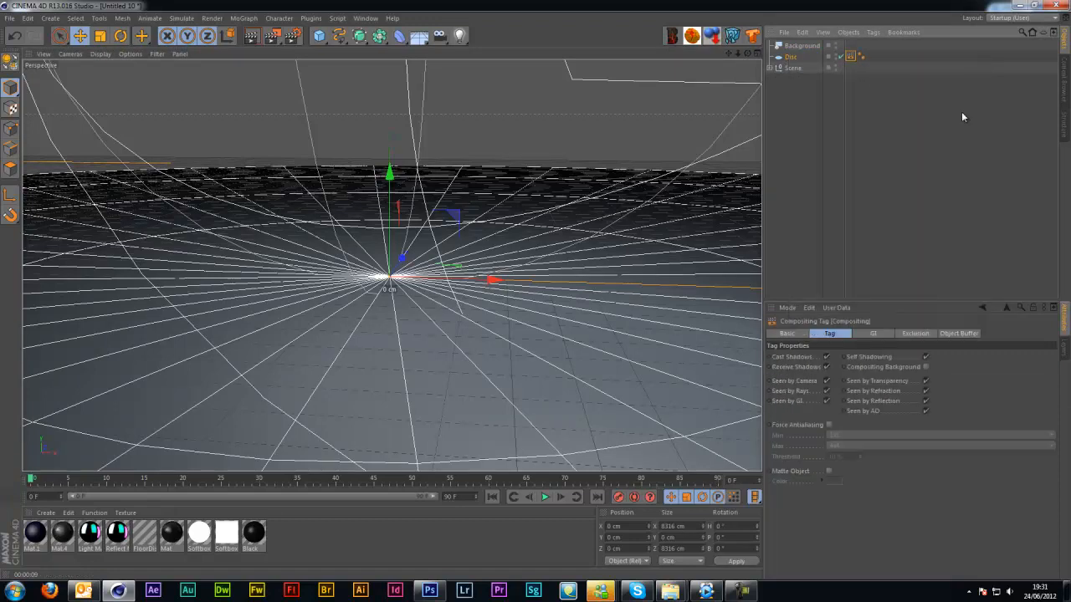
{"action": "left_click", "coordinate": [926, 367]}
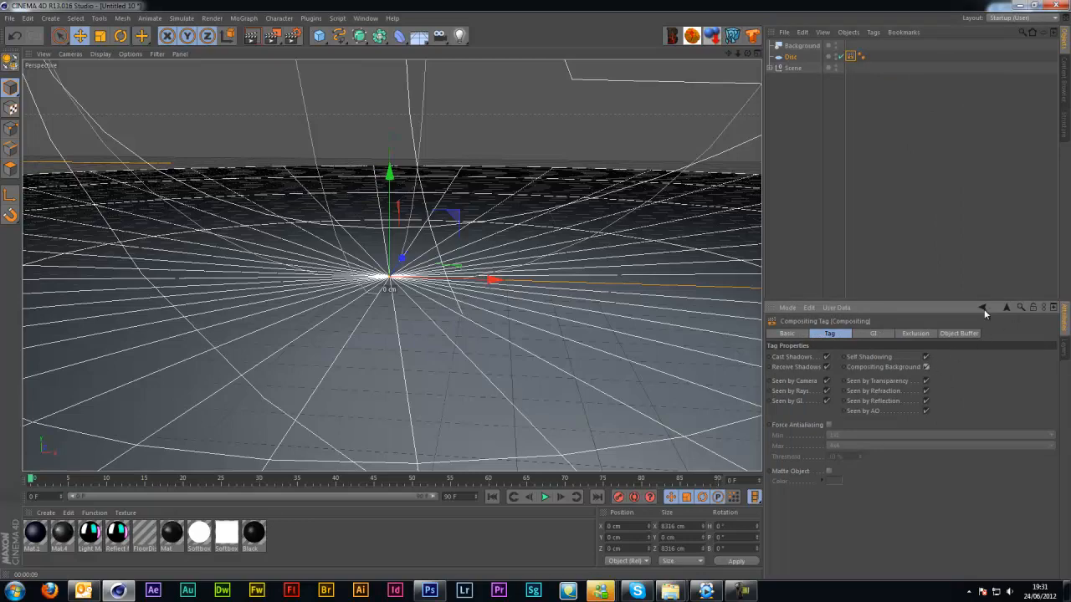
Step: Create a new material and load a Gradient shader as its color texture
{"action": "double_click", "coordinate": [340, 527]}
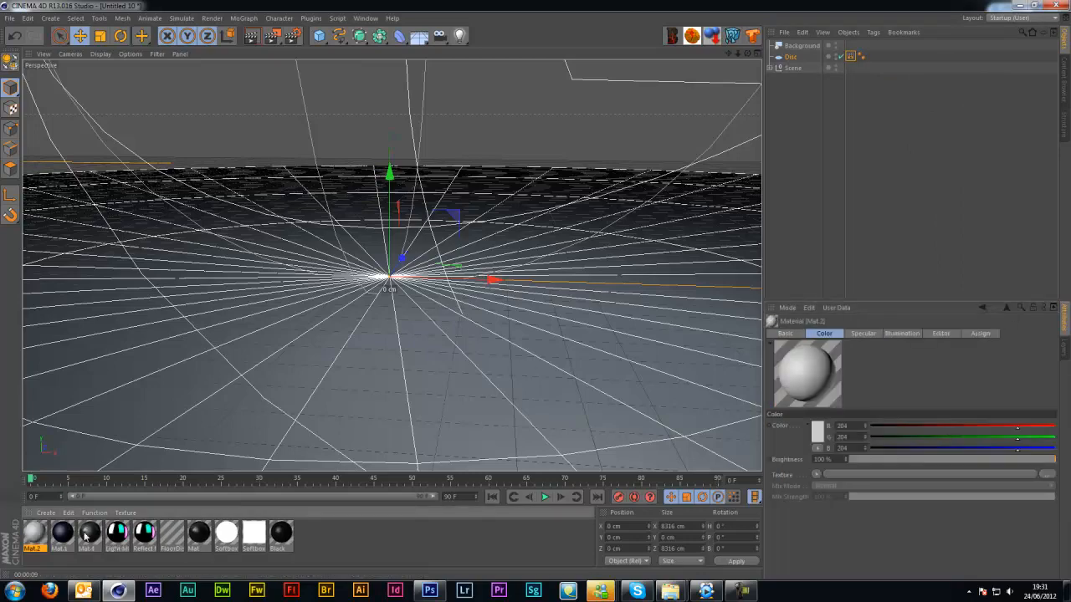
{"action": "double_click", "coordinate": [33, 534]}
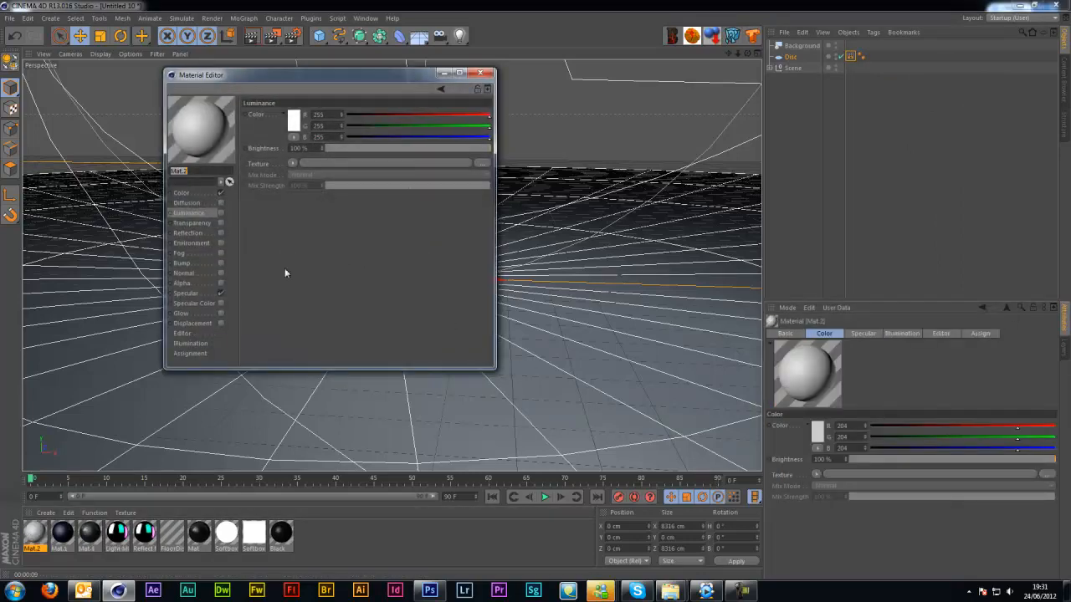
{"action": "left_click", "coordinate": [181, 193]}
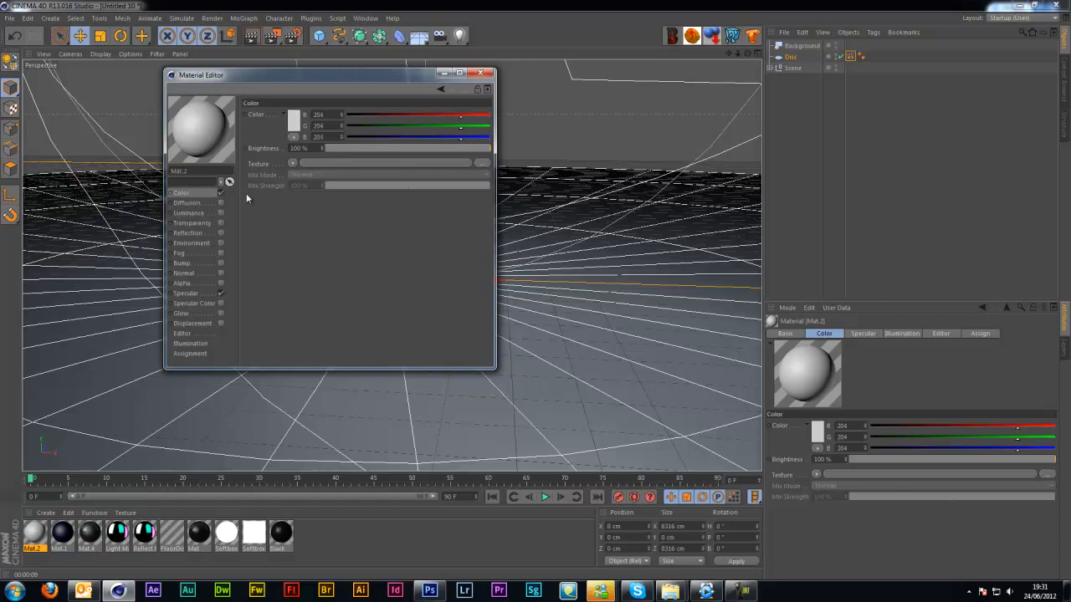
{"action": "left_click", "coordinate": [292, 162]}
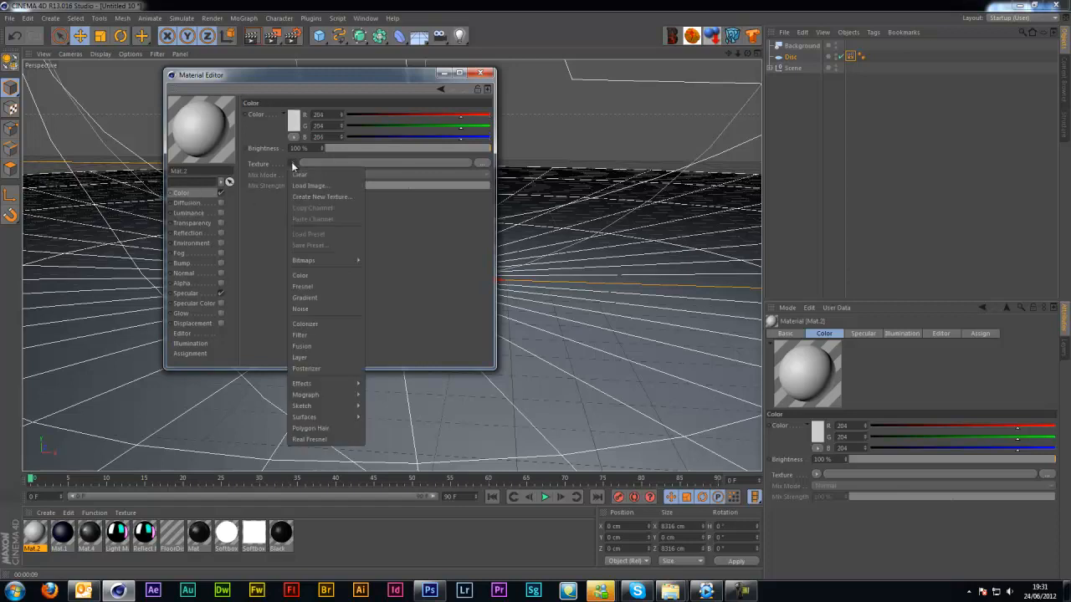
{"action": "left_click", "coordinate": [329, 298]}
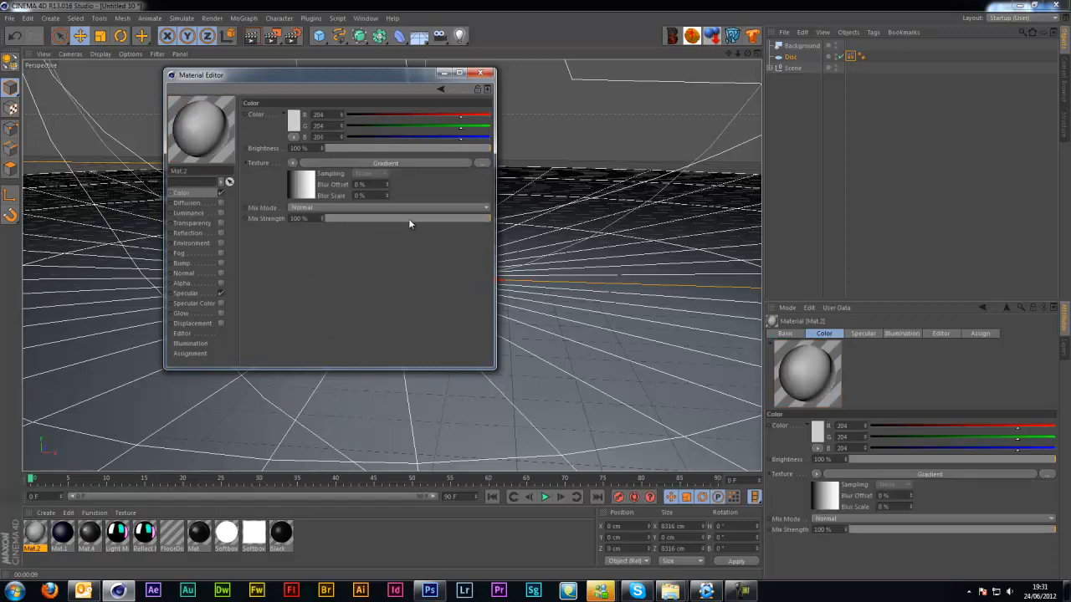
Step: Change the gradient's black start knot to a dark blue with a hue of about 225°
{"action": "left_click", "coordinate": [298, 185]}
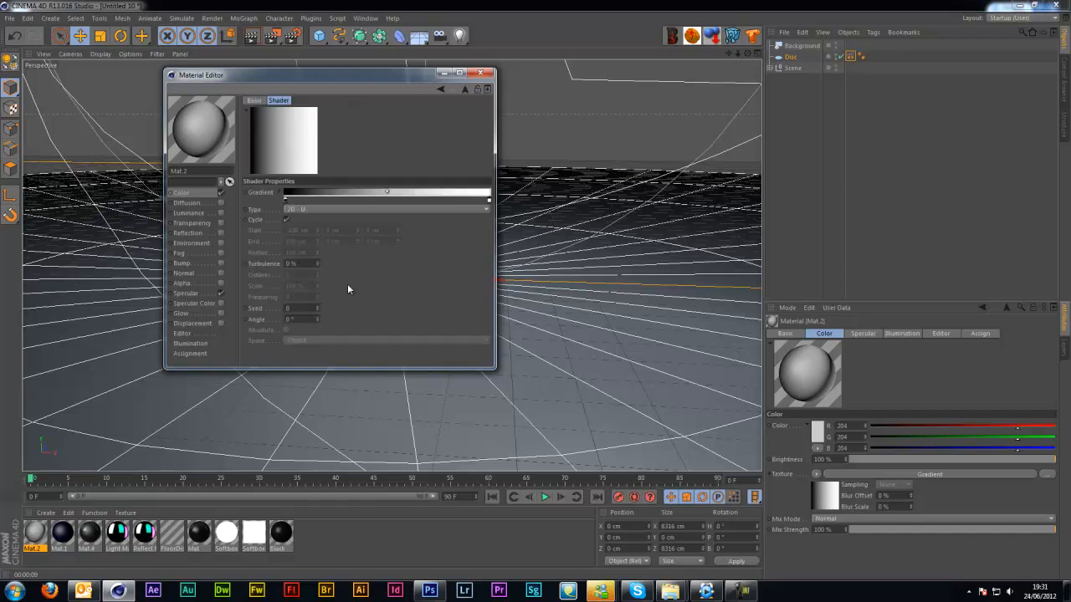
{"action": "double_click", "coordinate": [287, 200]}
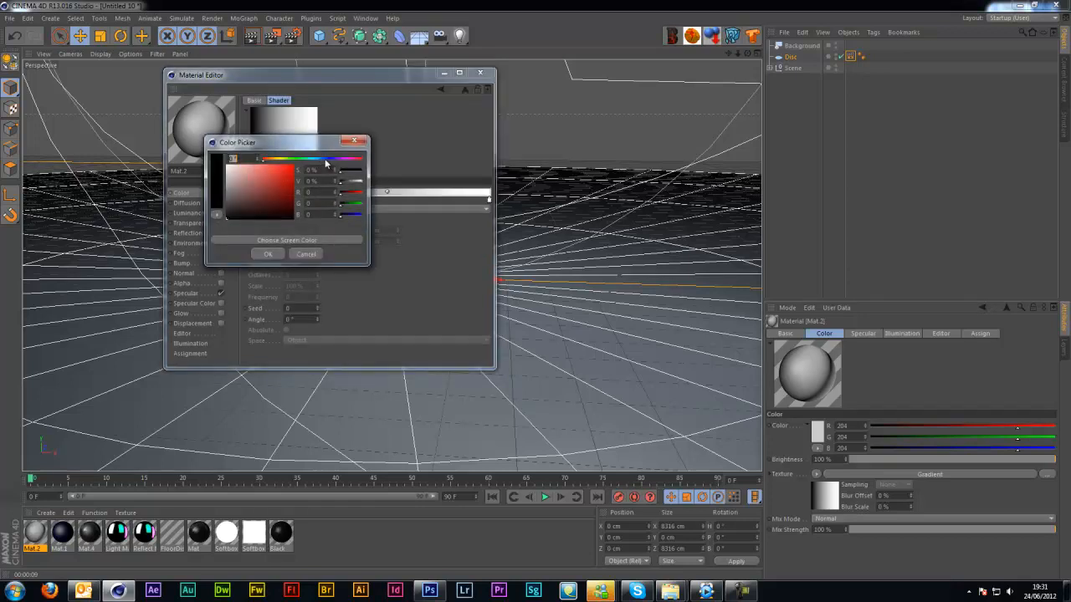
{"action": "left_click", "coordinate": [325, 159]}
{"action": "left_click", "coordinate": [279, 210]}
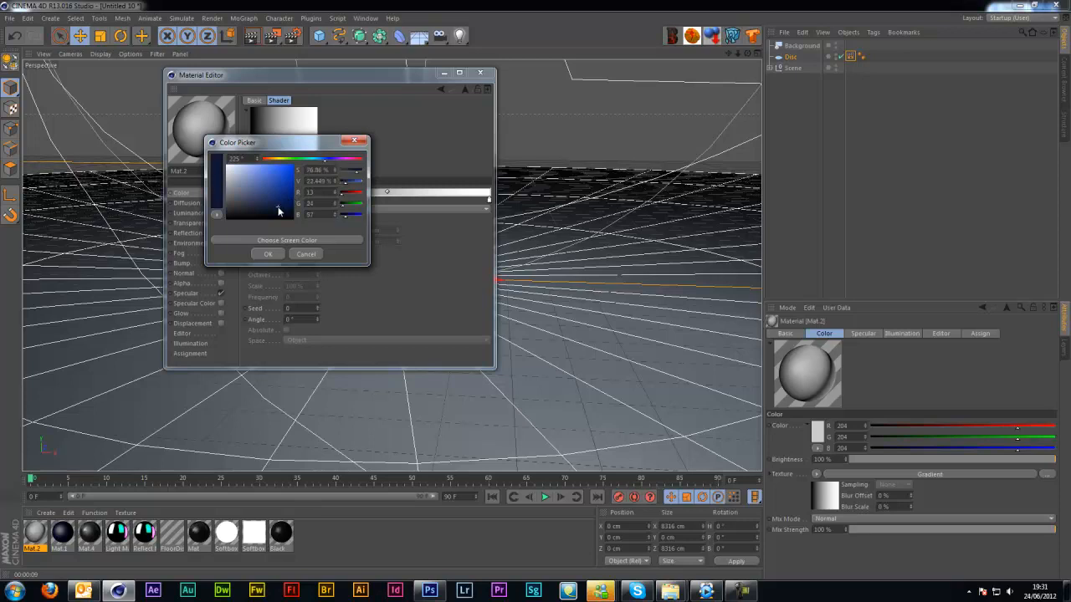
{"action": "left_click", "coordinate": [268, 253]}
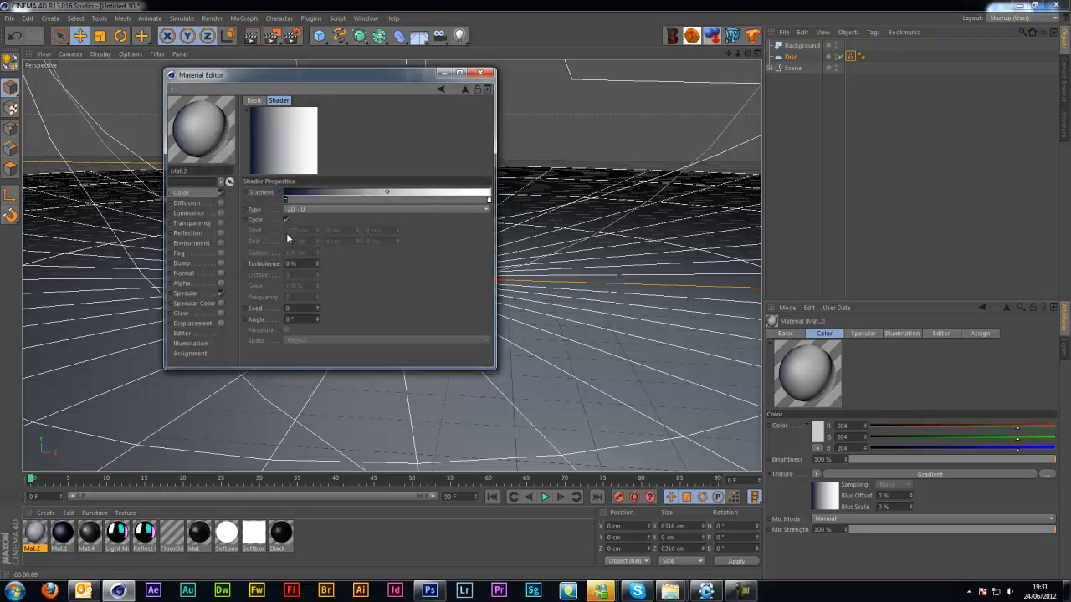
{"action": "double_click", "coordinate": [286, 200]}
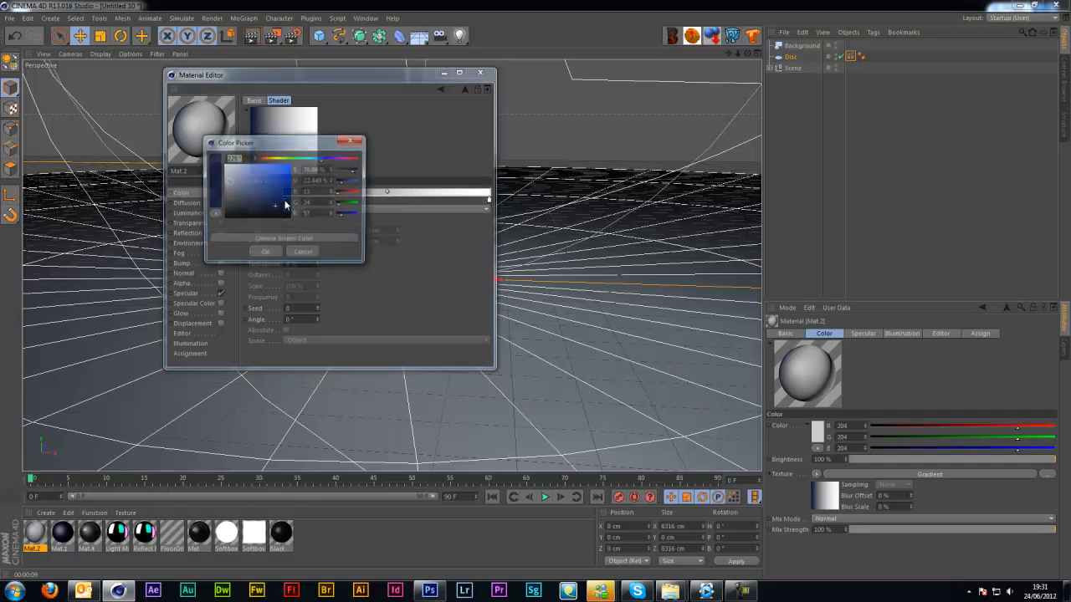
{"action": "left_click", "coordinate": [266, 253]}
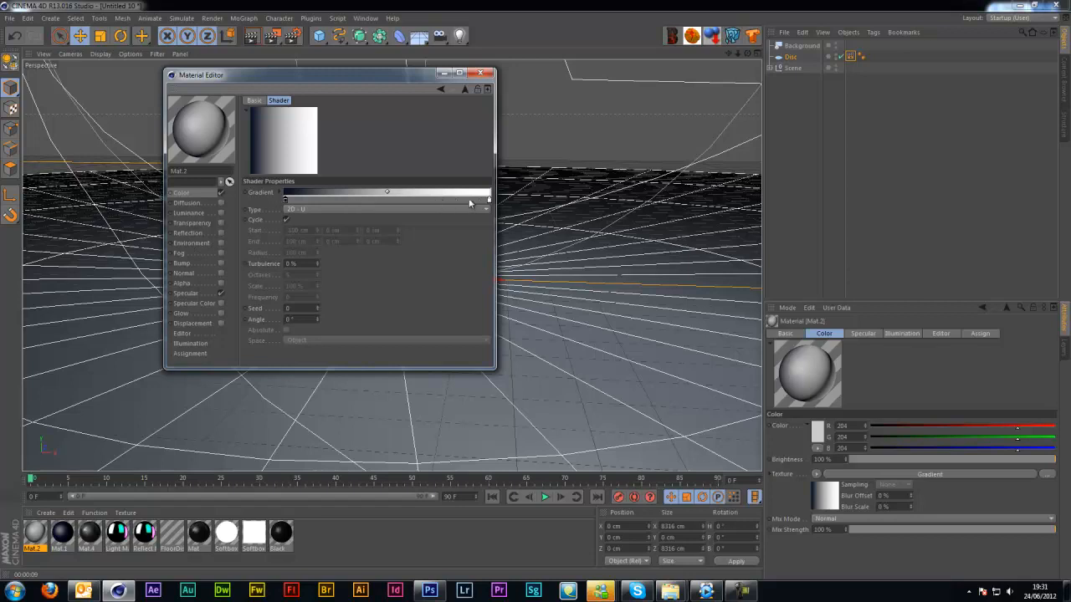
Step: Change the gradient's white end knot to a very dark navy blue, about RGB 4, 9, 28
{"action": "double_click", "coordinate": [489, 202]}
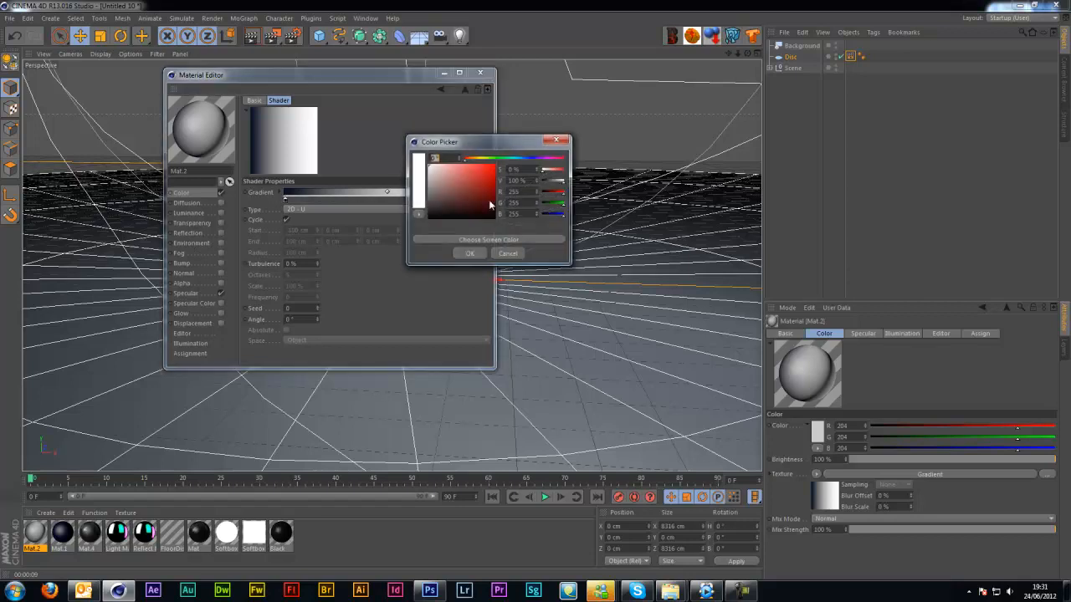
{"action": "left_click", "coordinate": [528, 158]}
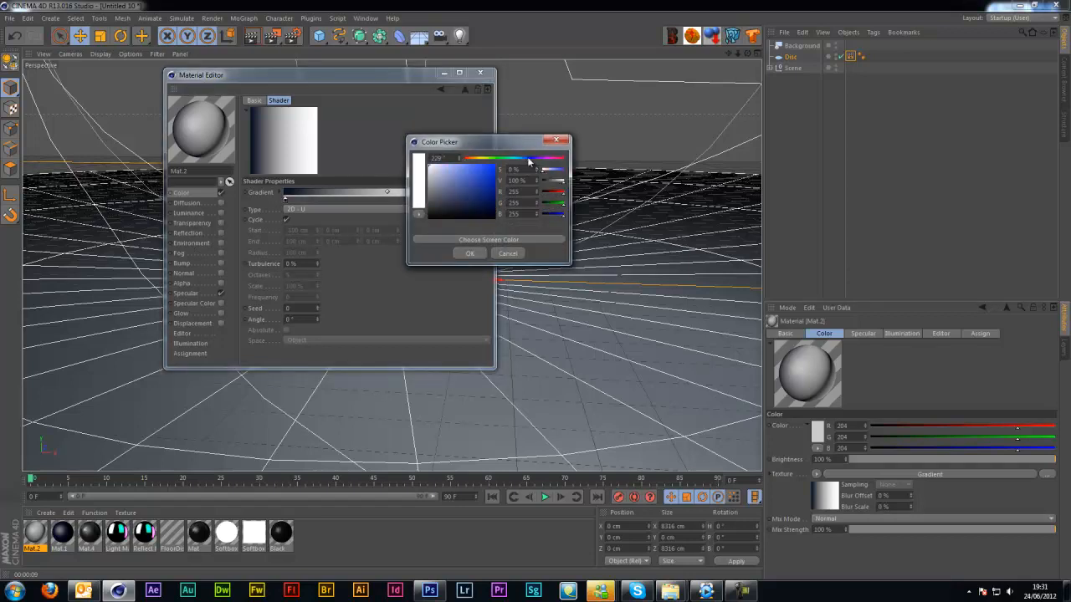
{"action": "left_click", "coordinate": [485, 216]}
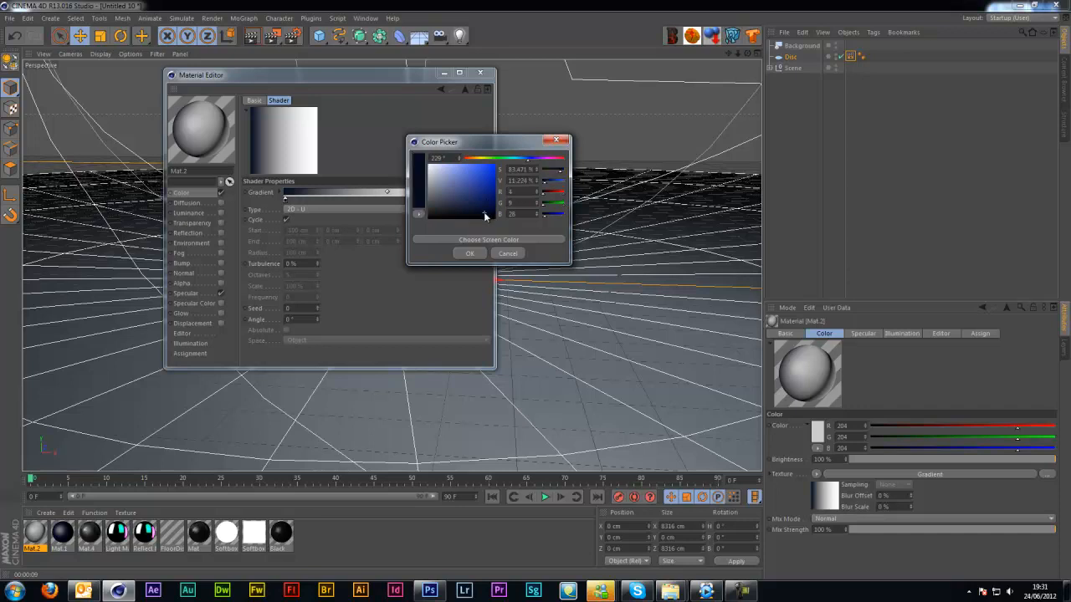
{"action": "left_click", "coordinate": [471, 249]}
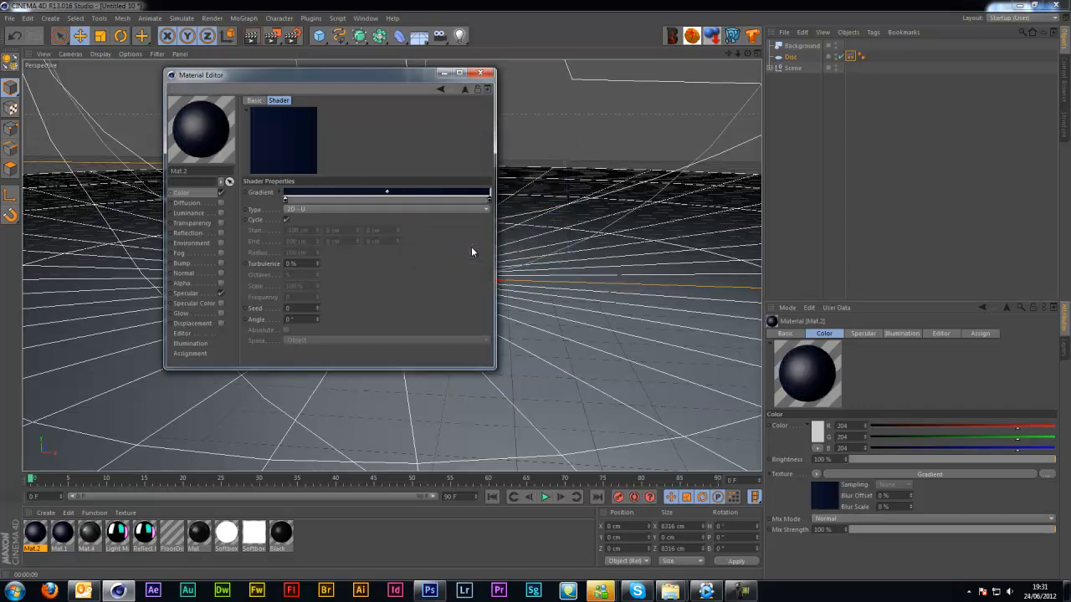
Step: Set the gradient type to 2D - Circular and close the material's editor
{"action": "left_click", "coordinate": [302, 212]}
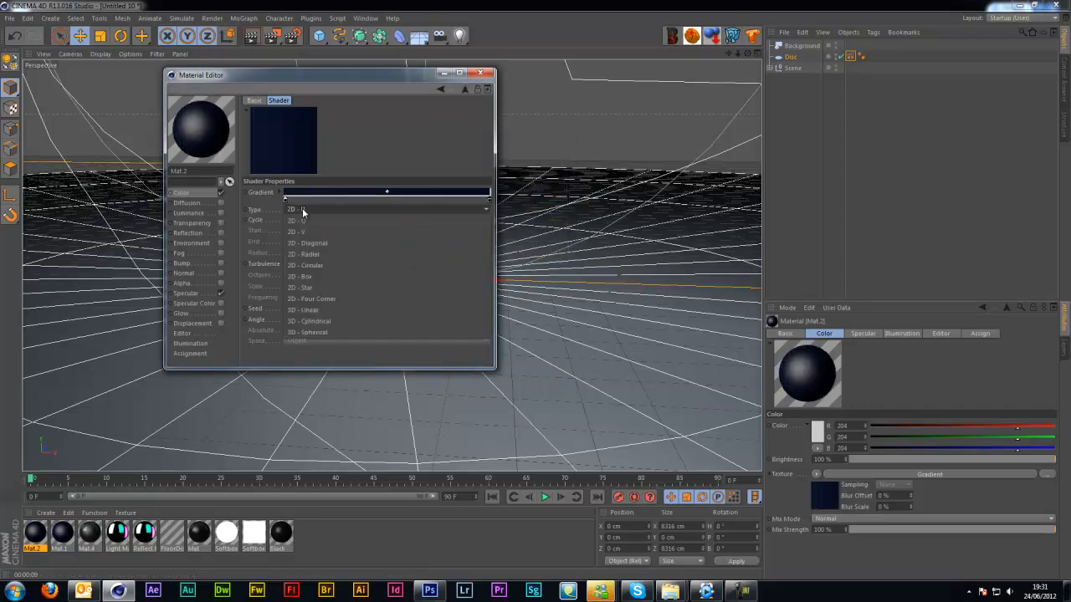
{"action": "left_click", "coordinate": [331, 264]}
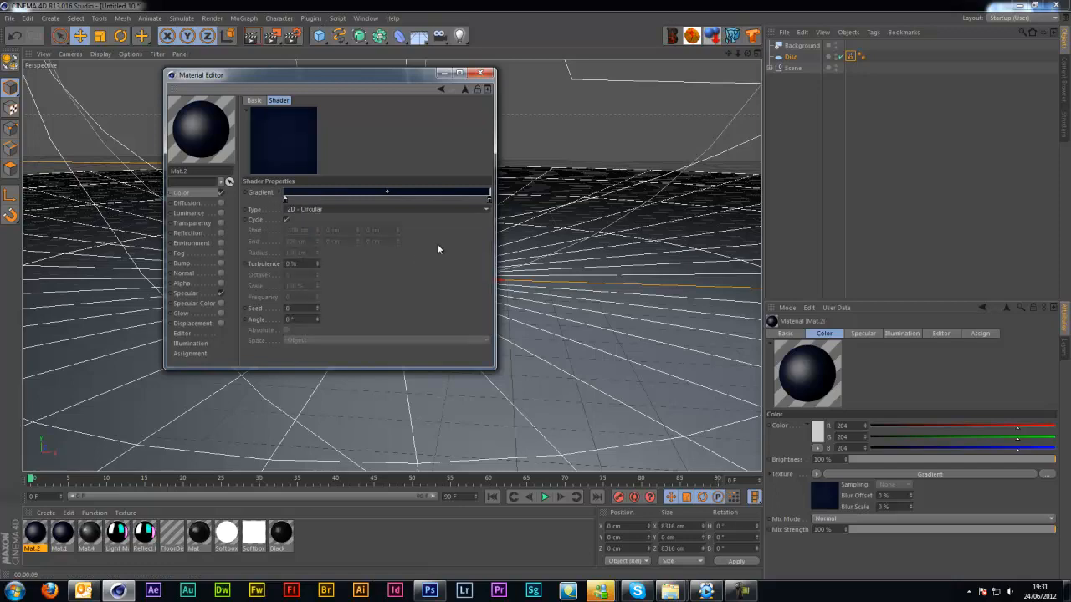
{"action": "left_click", "coordinate": [479, 72]}
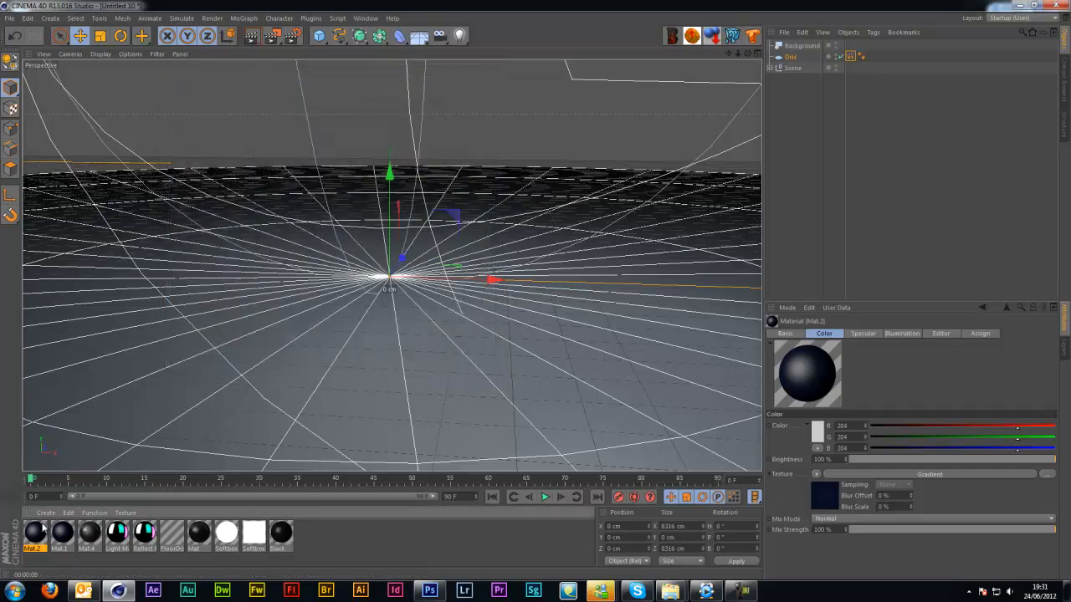
Step: Apply the new gradient material to the disc and the Background object, and set the disc's texture projection to Frontal
{"action": "left_click_drag", "start_coordinate": [35, 532], "coordinate": [290, 363]}
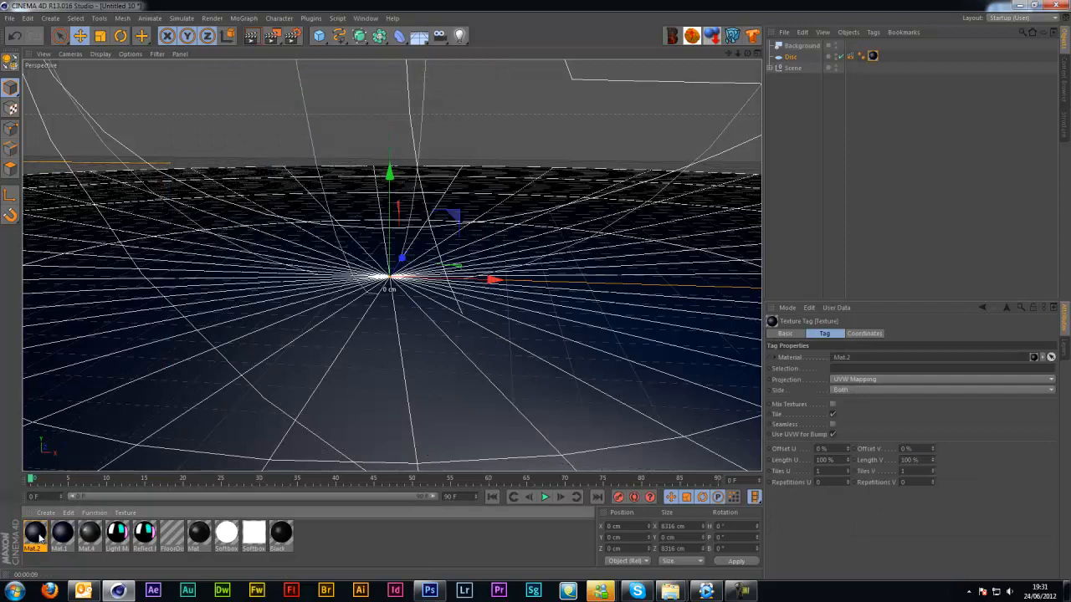
{"action": "left_click_drag", "start_coordinate": [40, 537], "coordinate": [805, 52]}
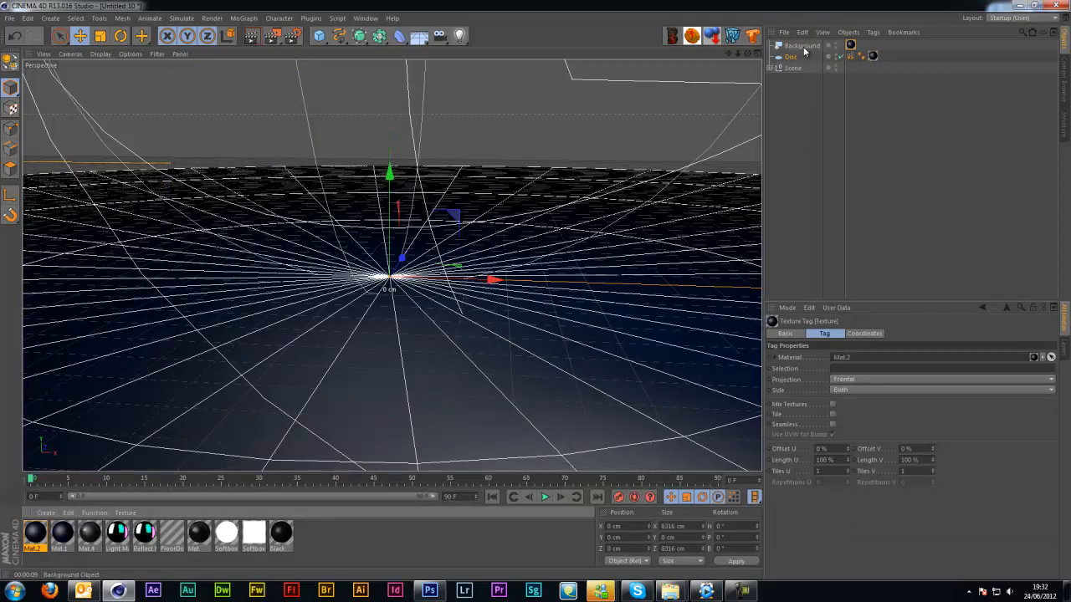
{"action": "left_click", "coordinate": [873, 56]}
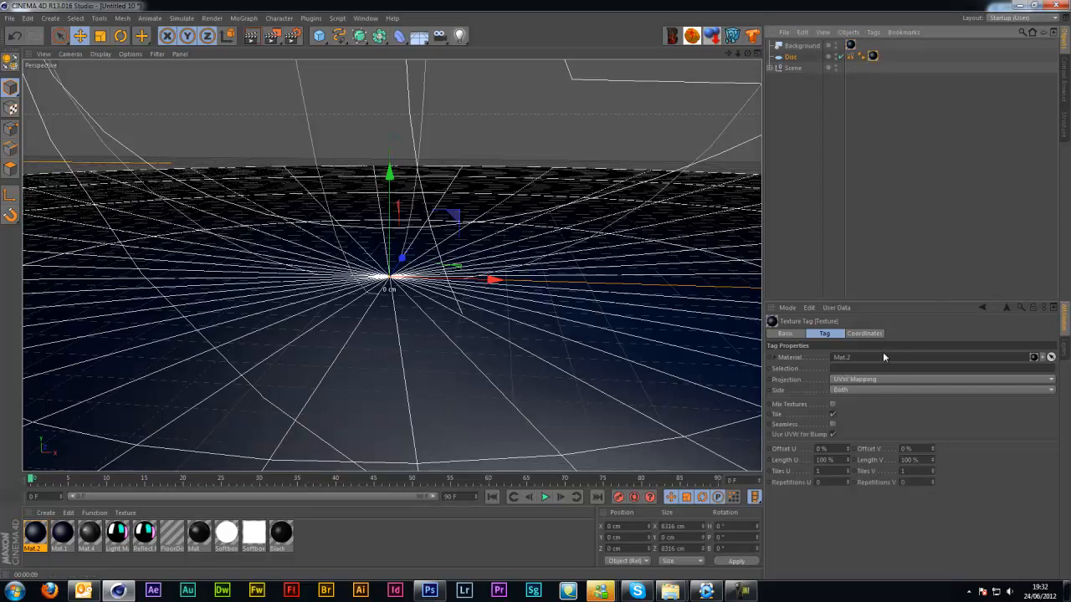
{"action": "left_click", "coordinate": [879, 381]}
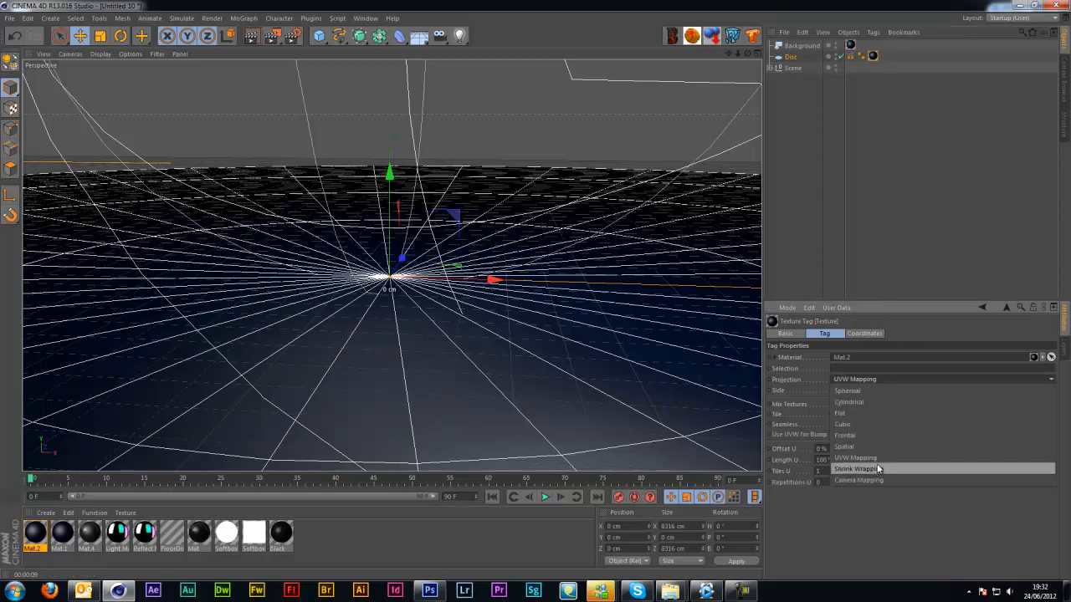
{"action": "left_click", "coordinate": [886, 435]}
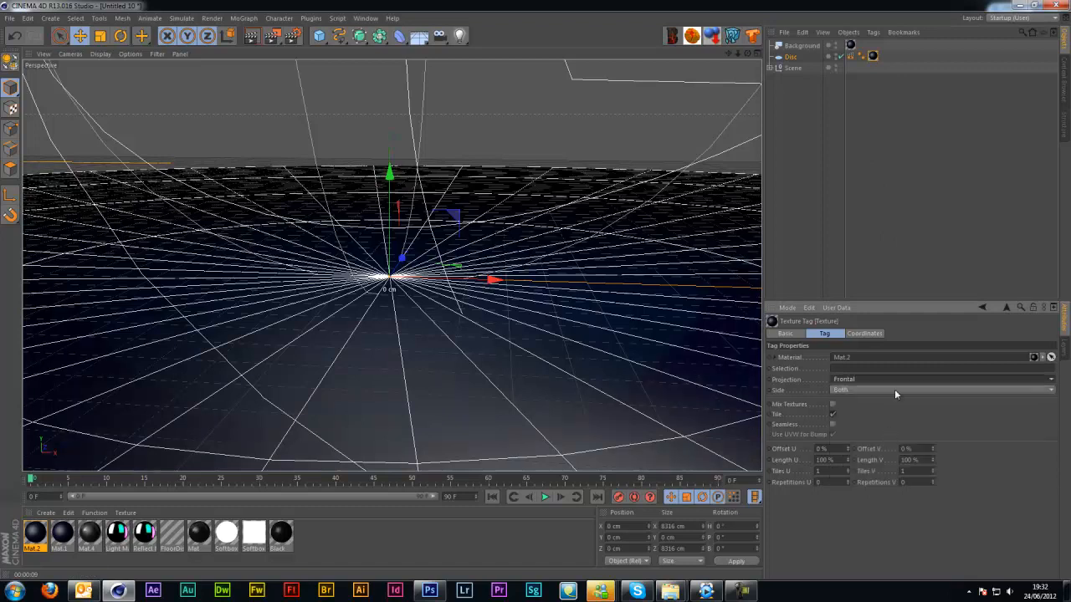
Step: Render the view to check the backdrop, and group the disc and Background object under a null
{"action": "left_click", "coordinate": [251, 36]}
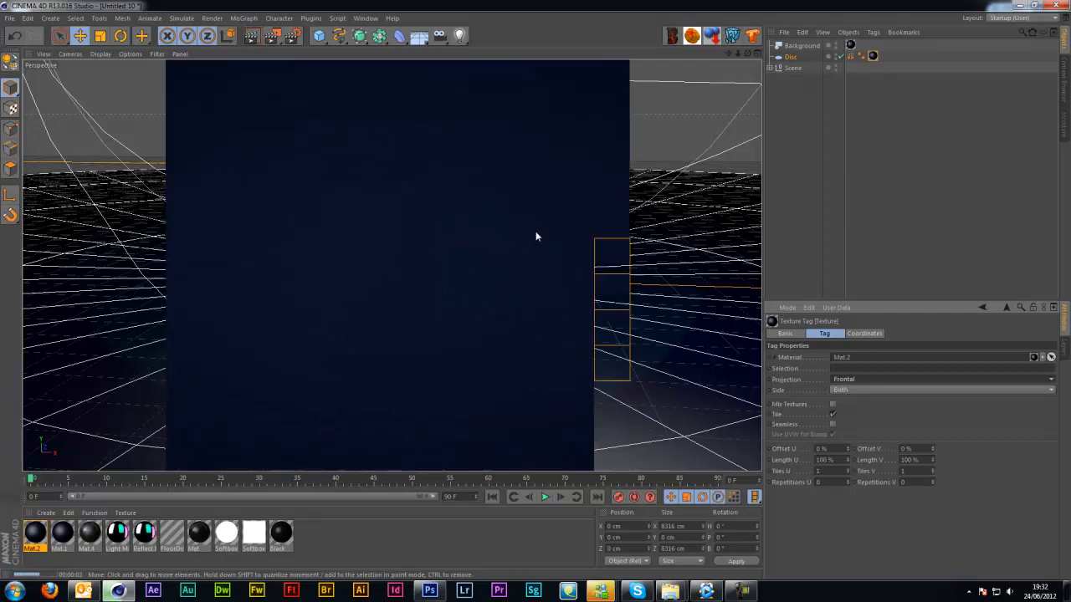
{"action": "left_click", "coordinate": [801, 267]}
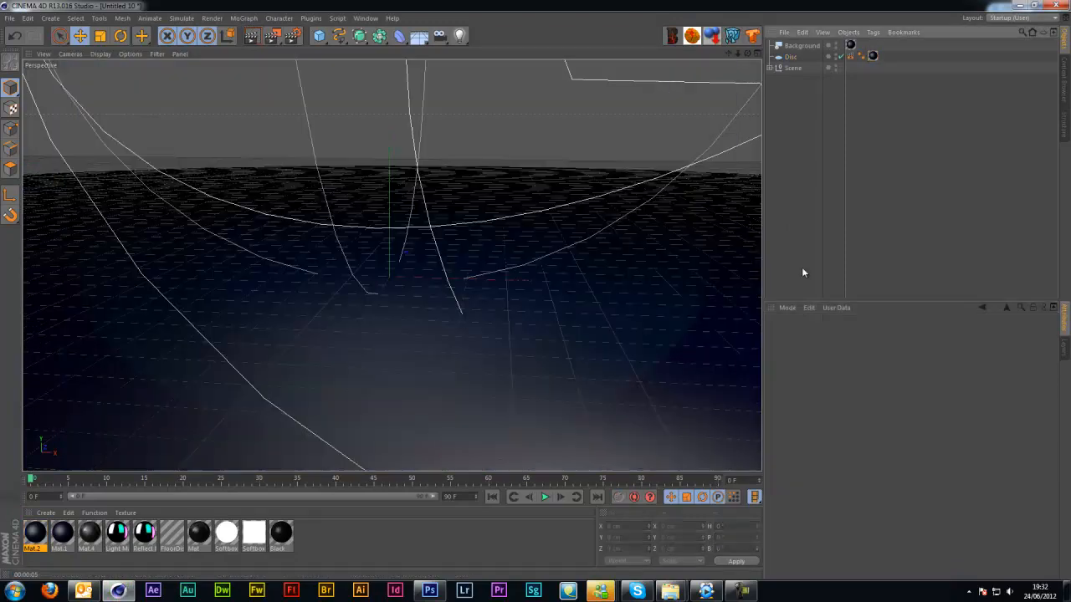
{"action": "left_click", "coordinate": [790, 57]}
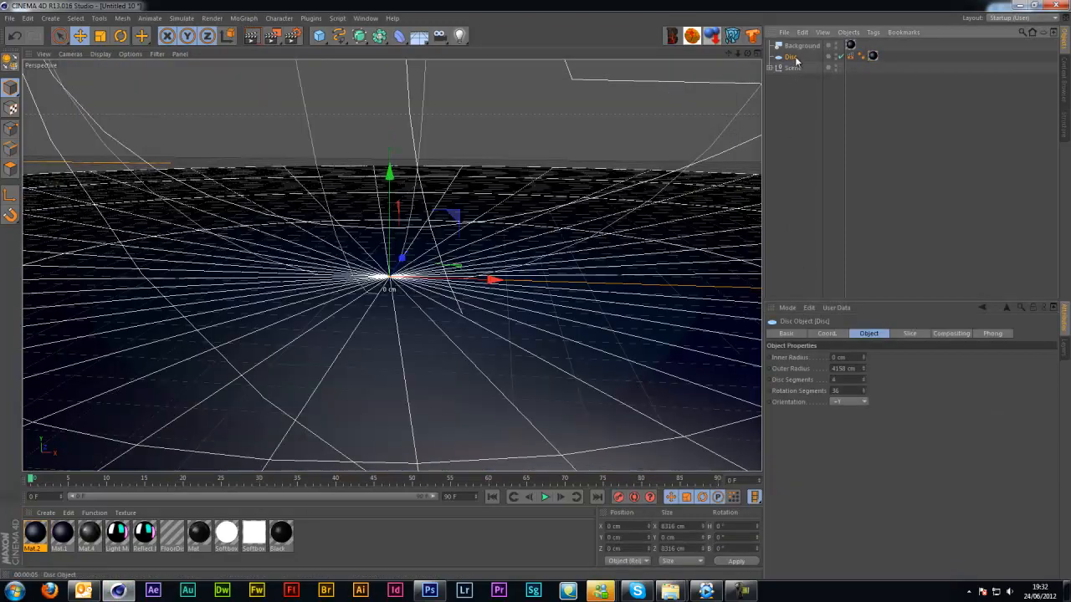
{"action": "left_click", "coordinate": [800, 46], "text": "ctrl"}
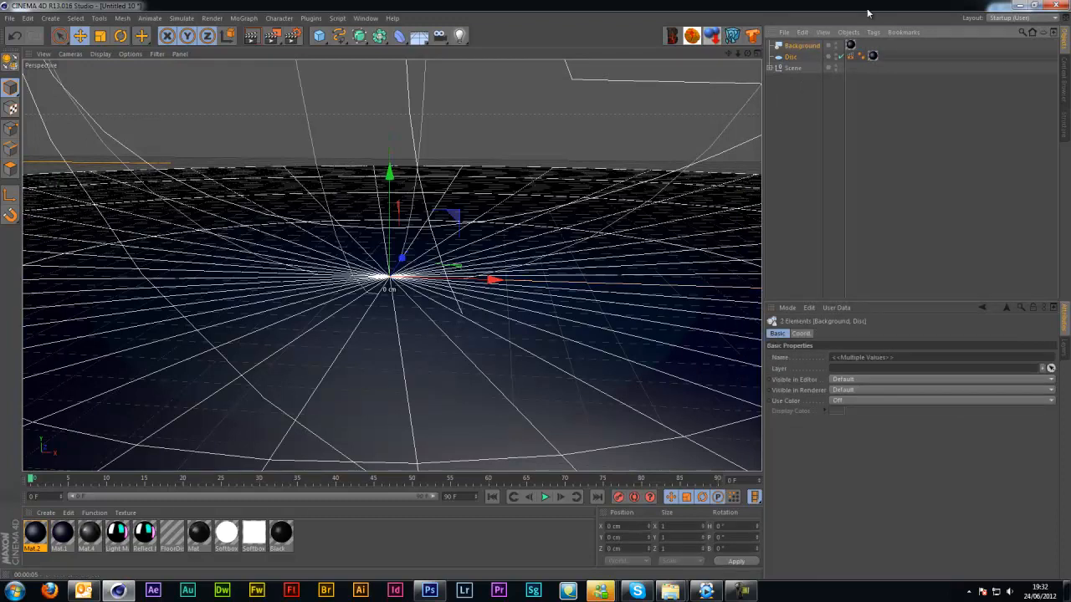
{"action": "key", "text": "alt+g"}
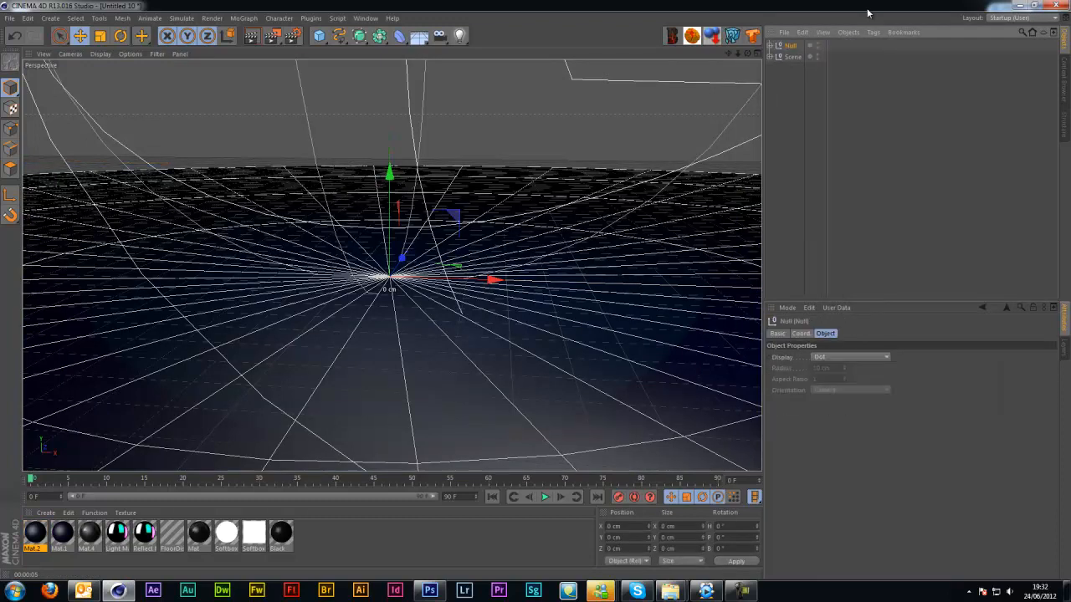
{"action": "left_click", "coordinate": [921, 109]}
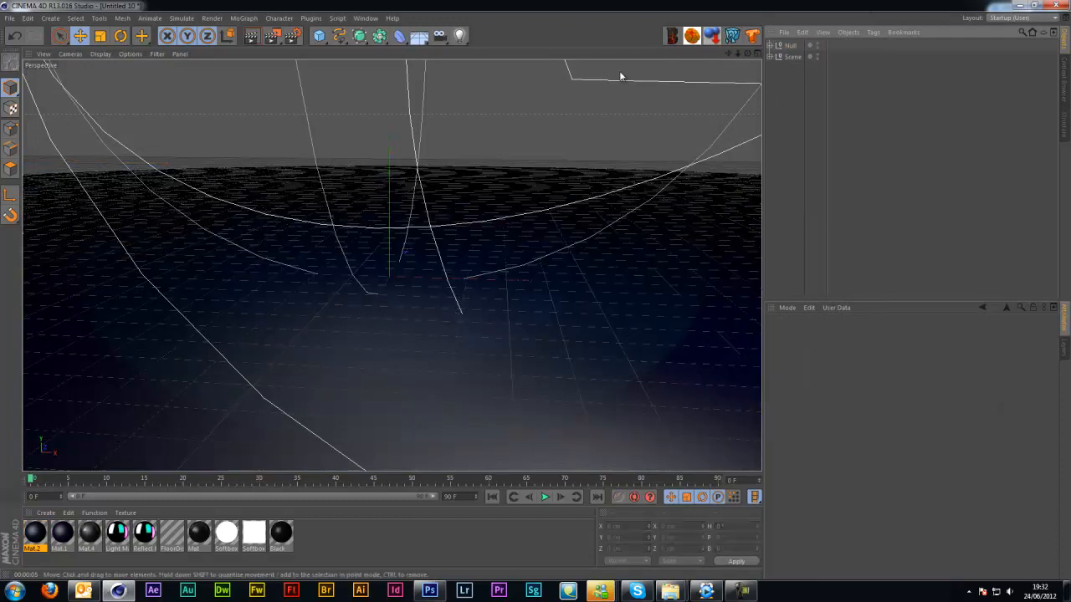
Step: Add a Text spline to the scene
{"action": "left_click", "coordinate": [339, 36]}
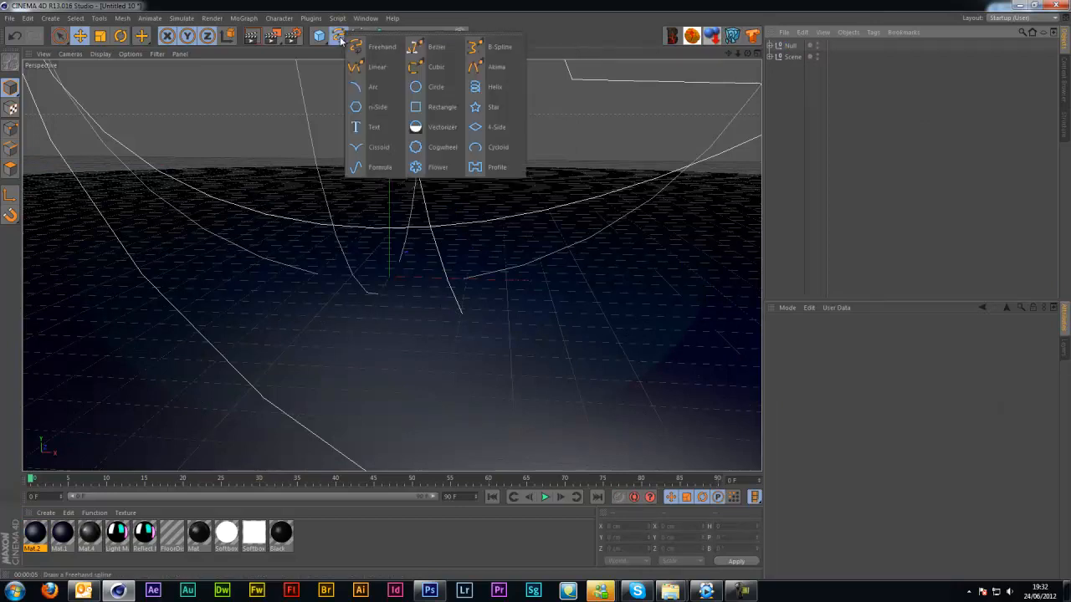
{"action": "left_click", "coordinate": [376, 126]}
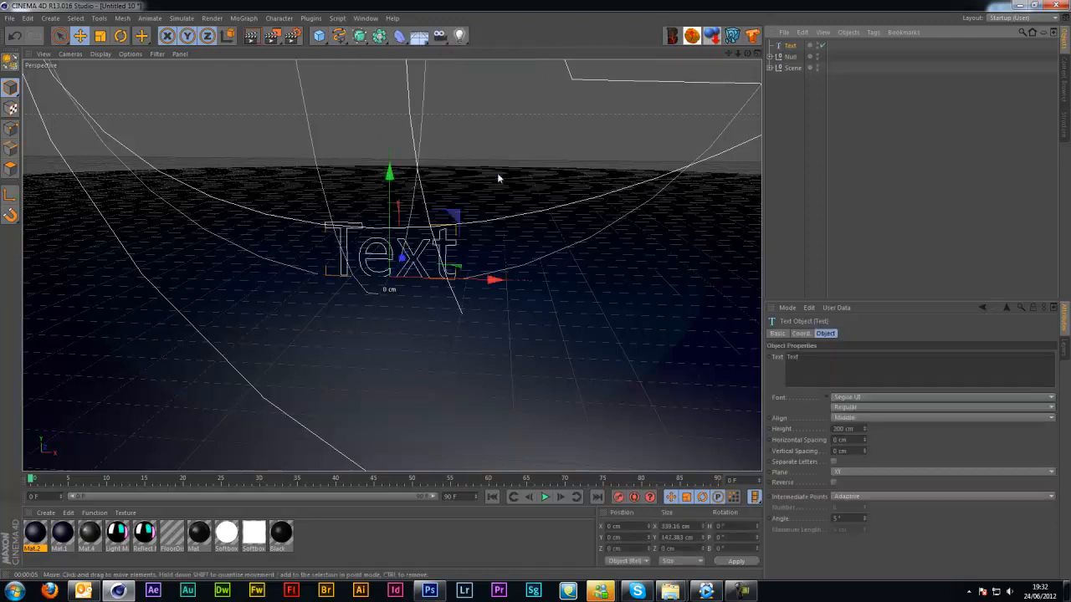
Step: Add a MoText object reading HOOGLE and move it to about X -102 cm
{"action": "left_click", "coordinate": [243, 17]}
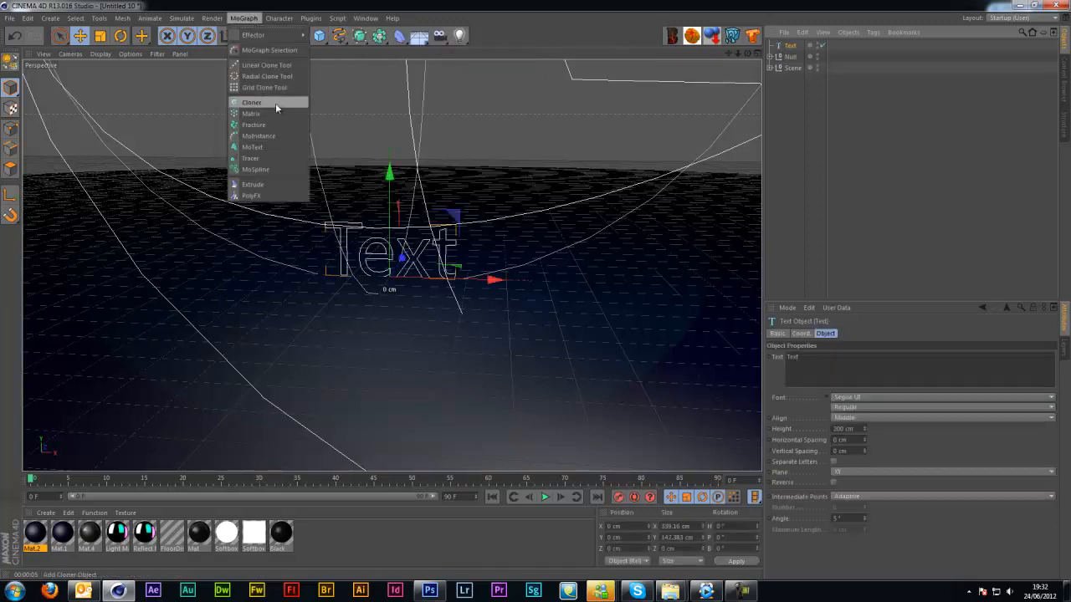
{"action": "left_click", "coordinate": [258, 148]}
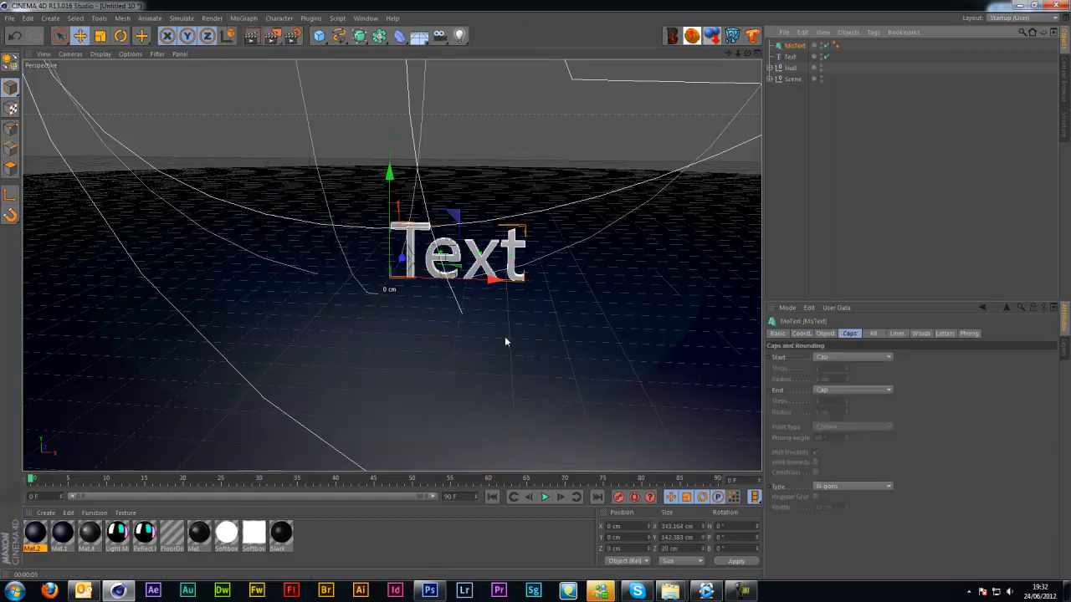
{"action": "left_click_drag", "start_coordinate": [491, 273], "coordinate": [453, 277]}
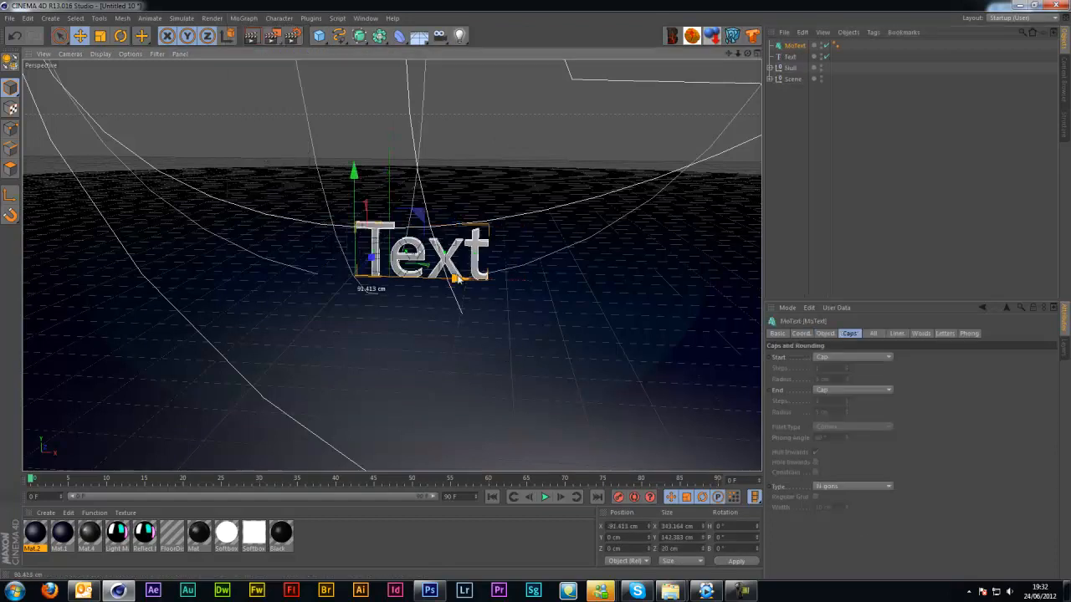
{"action": "left_click", "coordinate": [825, 333]}
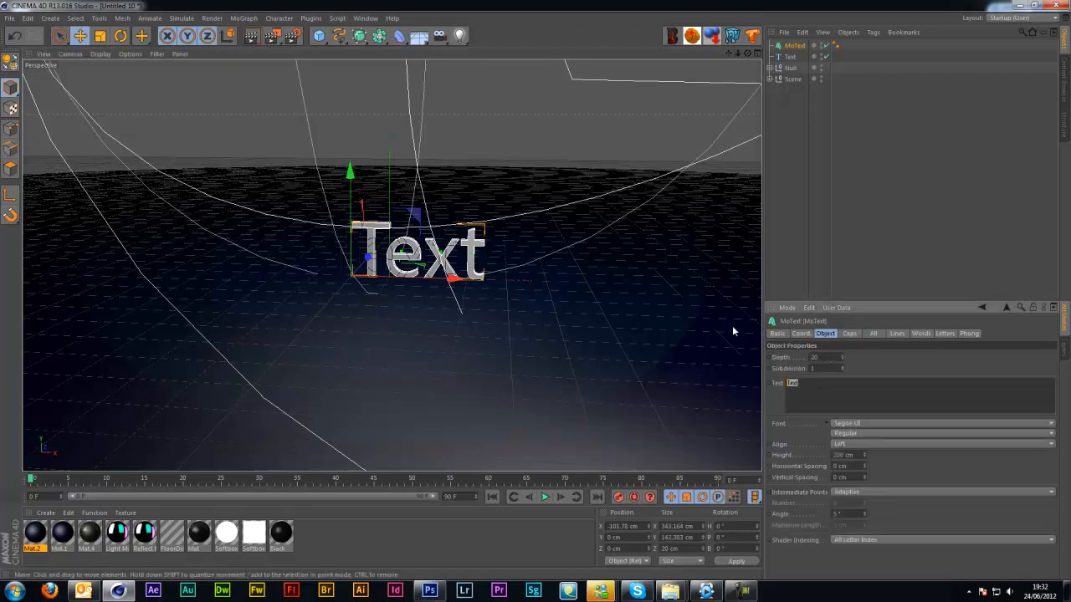
{"action": "type", "text": "HOOGLE"}
Step: Disable the flat Text spline and move it to about X -84 cm
{"action": "left_click", "coordinate": [795, 58]}
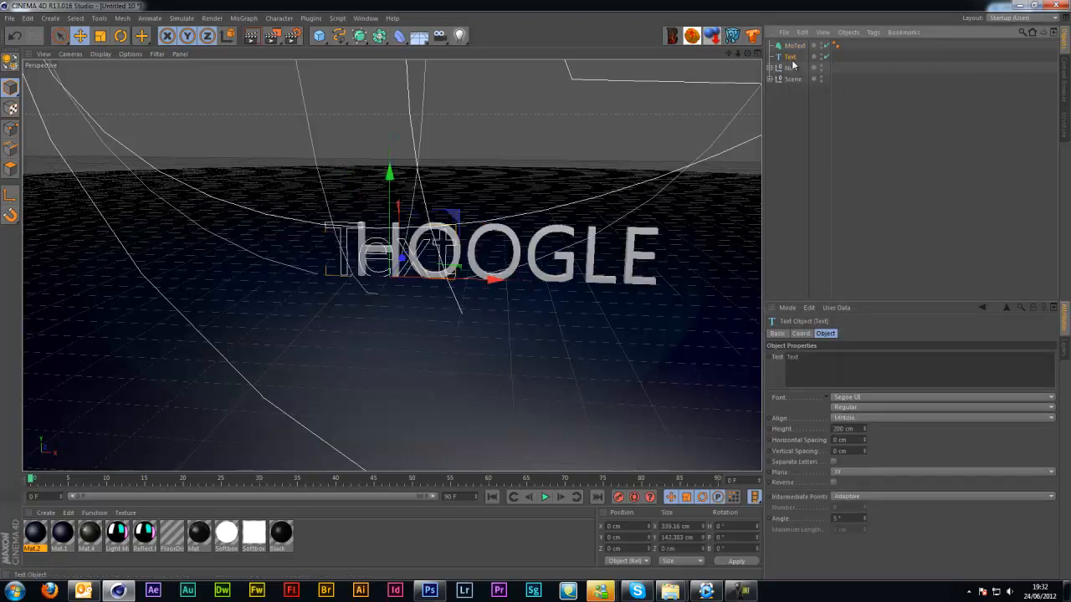
{"action": "left_click", "coordinate": [826, 56]}
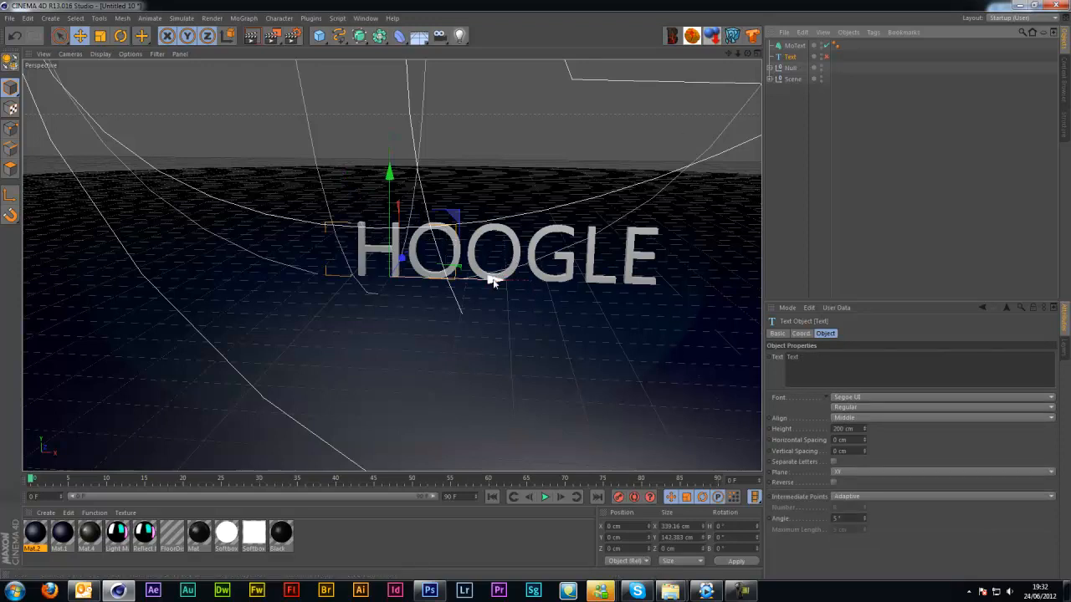
{"action": "left_click_drag", "start_coordinate": [492, 279], "coordinate": [460, 279]}
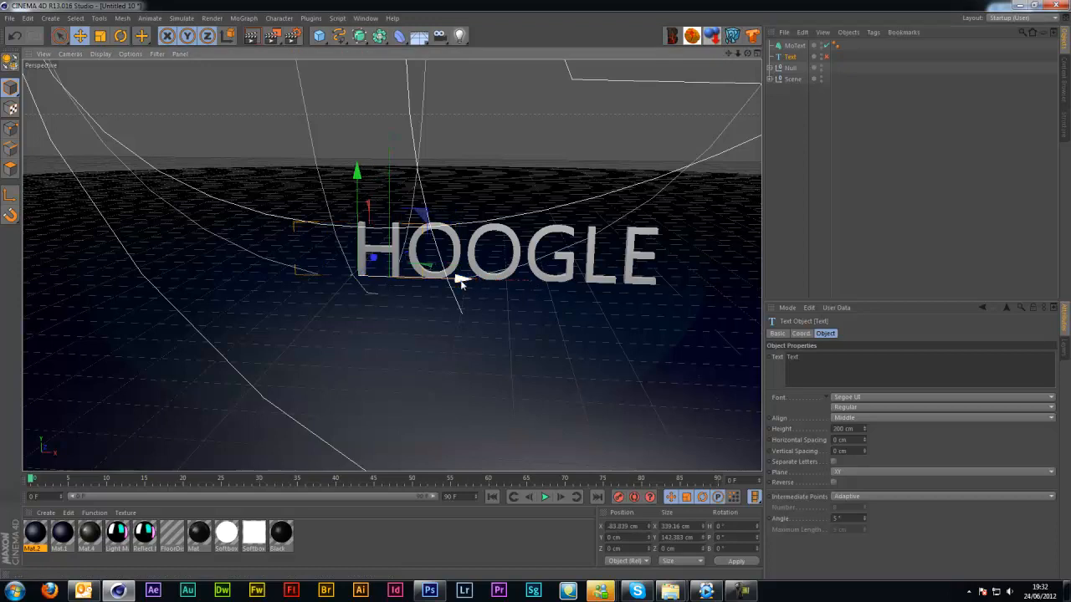
Step: Move the MoText object to about X -205 cm and set its extrusion depth to 115
{"action": "left_click", "coordinate": [792, 46]}
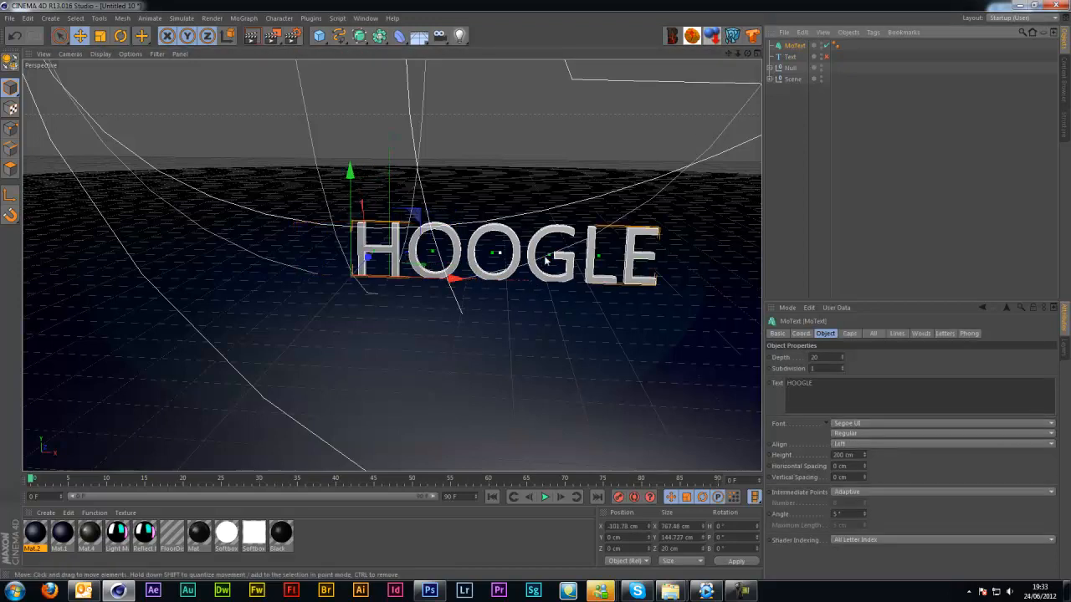
{"action": "left_click_drag", "start_coordinate": [452, 279], "coordinate": [416, 277]}
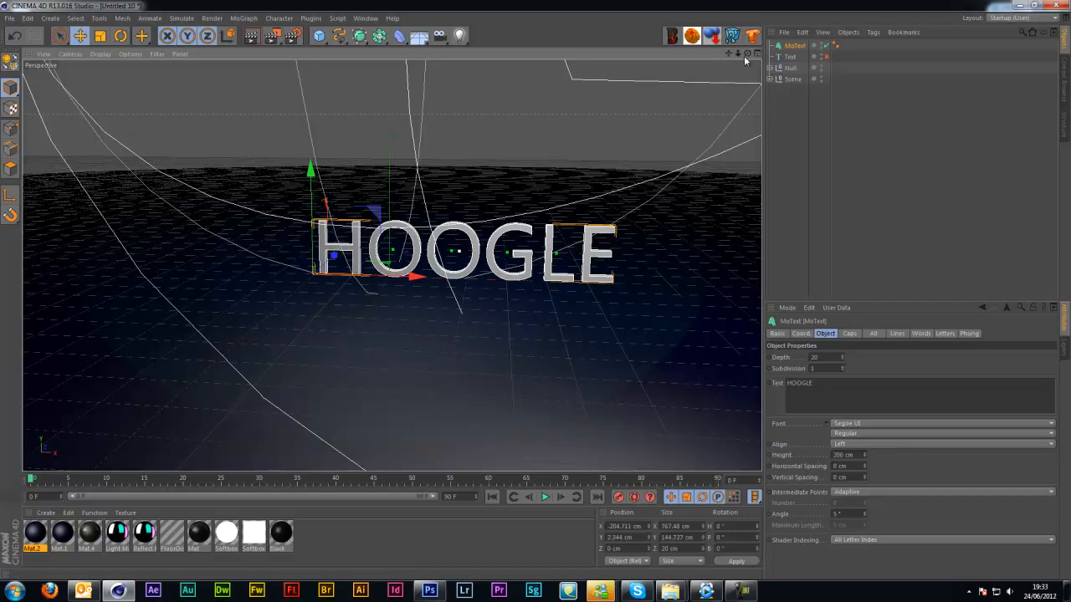
{"action": "left_click_drag", "start_coordinate": [537, 290], "coordinate": [533, 290]}
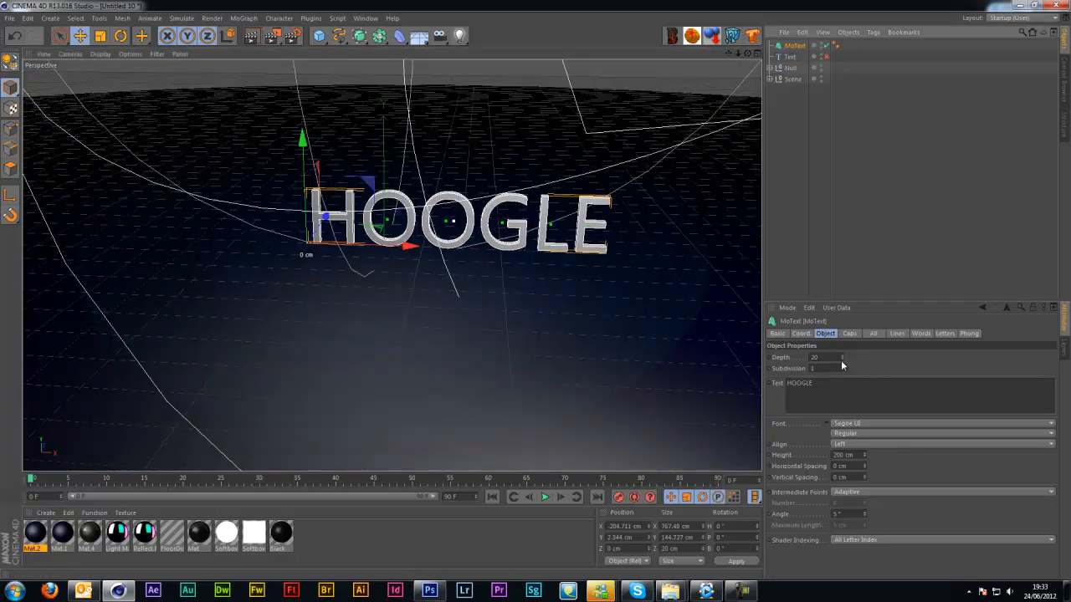
{"action": "left_click_drag", "start_coordinate": [841, 358], "coordinate": [842, 361]}
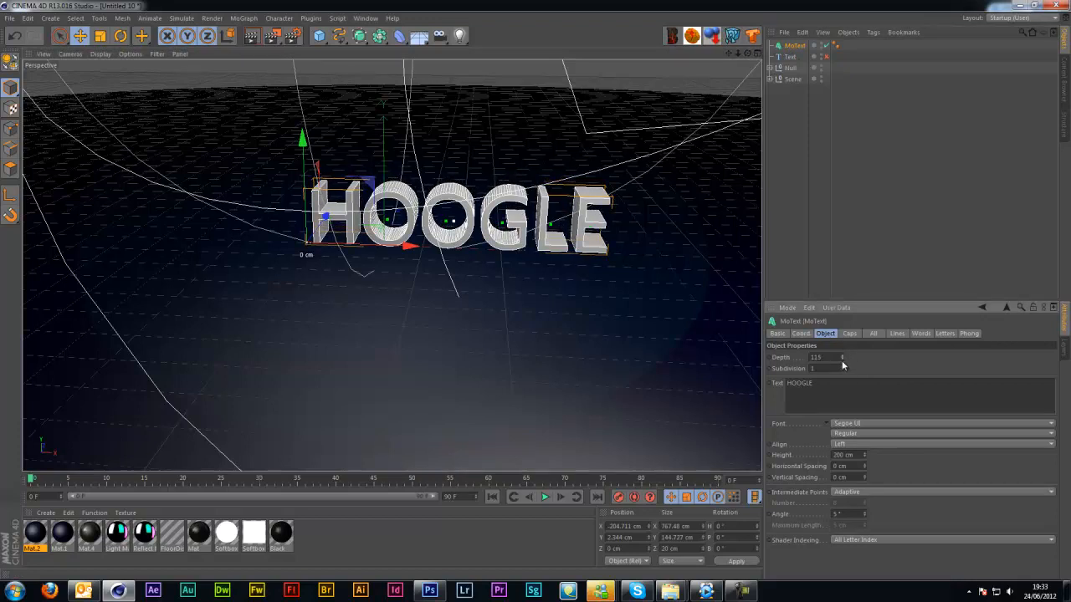
Step: Change the MoText font to Xirod and move the wider text to about X -468 cm
{"action": "left_click", "coordinate": [879, 421]}
{"action": "scroll", "coordinate": [885, 418], "scroll_direction": "down", "scroll_amount": 10}
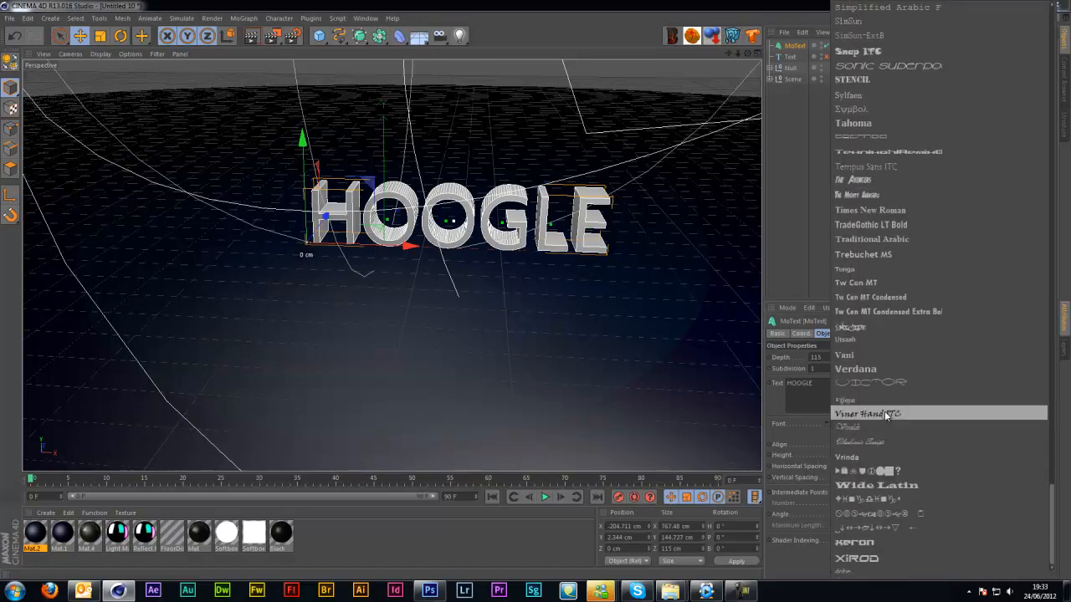
{"action": "left_click", "coordinate": [887, 558]}
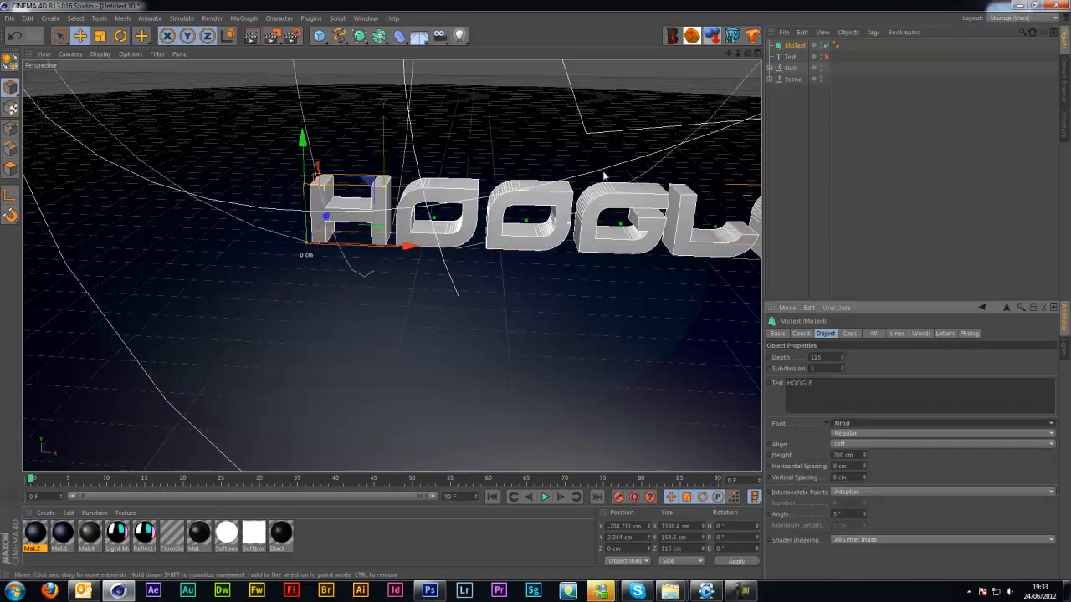
{"action": "left_click_drag", "start_coordinate": [411, 250], "coordinate": [305, 242]}
{"action": "mouse_move", "coordinate": [748, 54]}
{"action": "left_mouse_down"}
{"action": "mouse_move", "coordinate": [536, 291]}
{"action": "mouse_move", "coordinate": [748, 54]}
{"action": "left_mouse_up"}
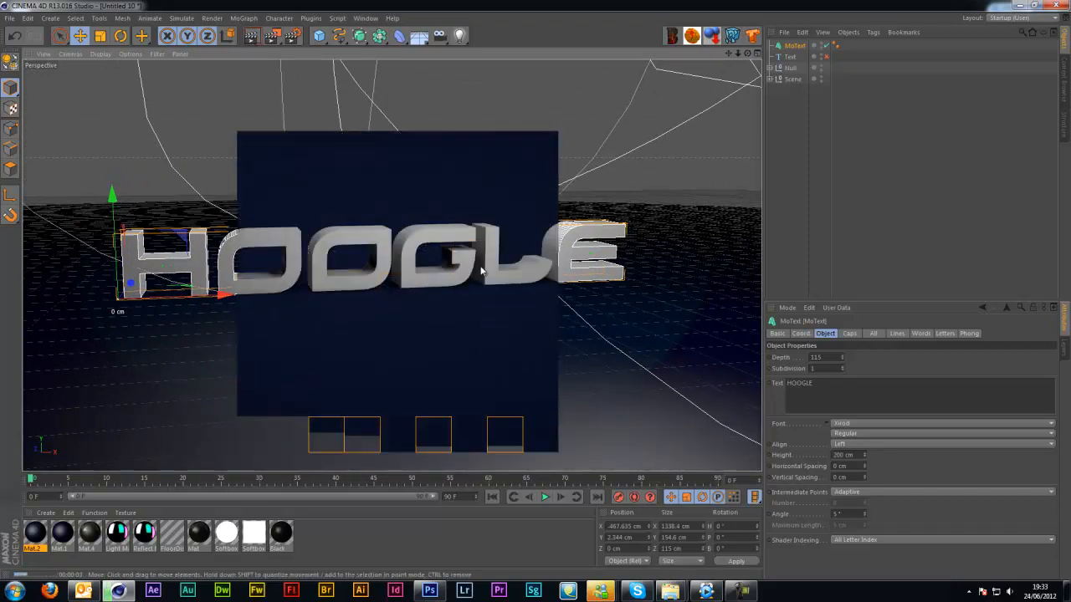
{"action": "left_click", "coordinate": [780, 148]}
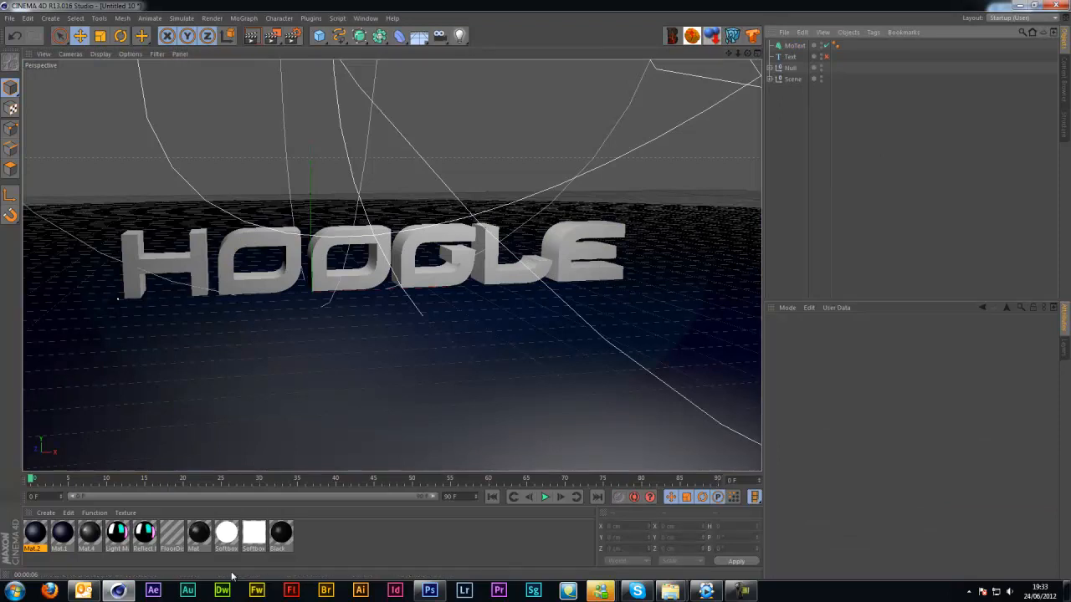
Step: Create a new material and set its colour to light blue, RGB 160, 180, 255
{"action": "double_click", "coordinate": [346, 529]}
{"action": "double_click", "coordinate": [36, 535]}
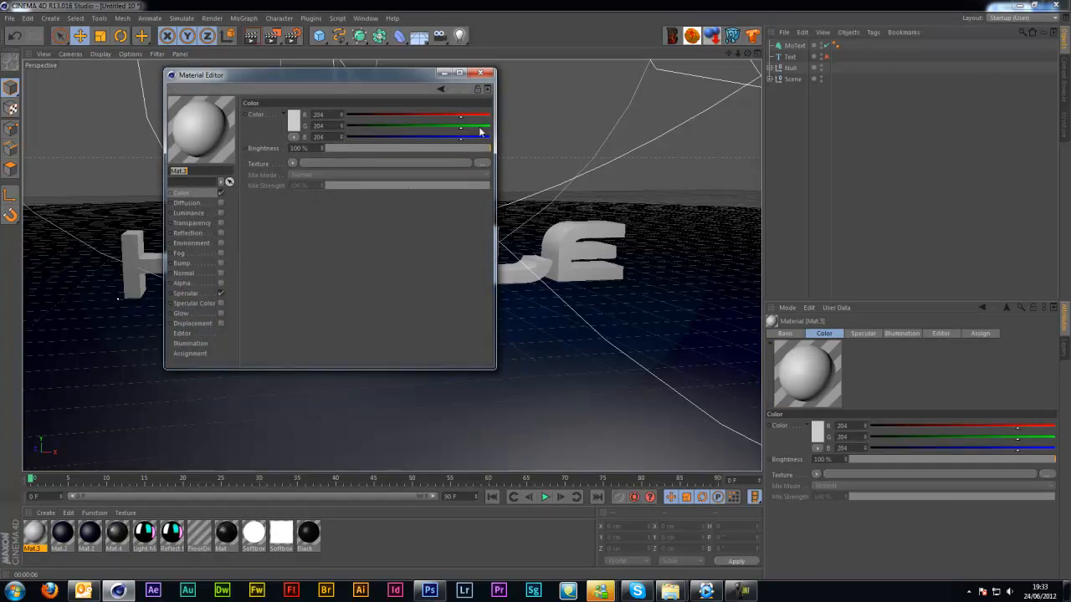
{"action": "left_click_drag", "start_coordinate": [463, 137], "coordinate": [444, 117]}
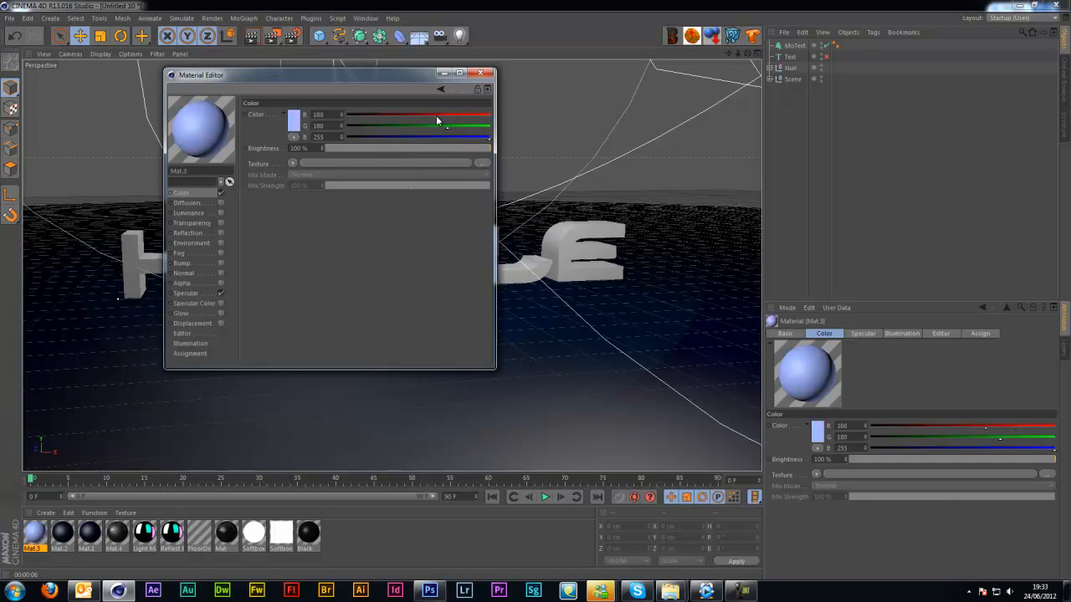
Step: Enable reflection on the light blue material with a Real Fresnel texture, adjust the shader's IOR and close the material's editor
{"action": "left_click", "coordinate": [221, 234]}
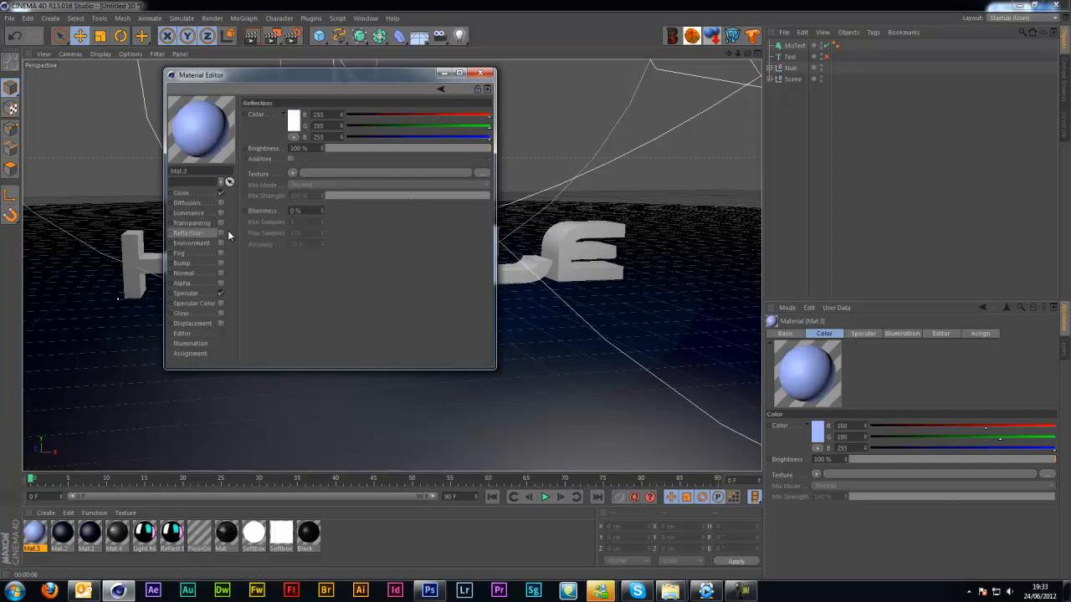
{"action": "left_click", "coordinate": [293, 174]}
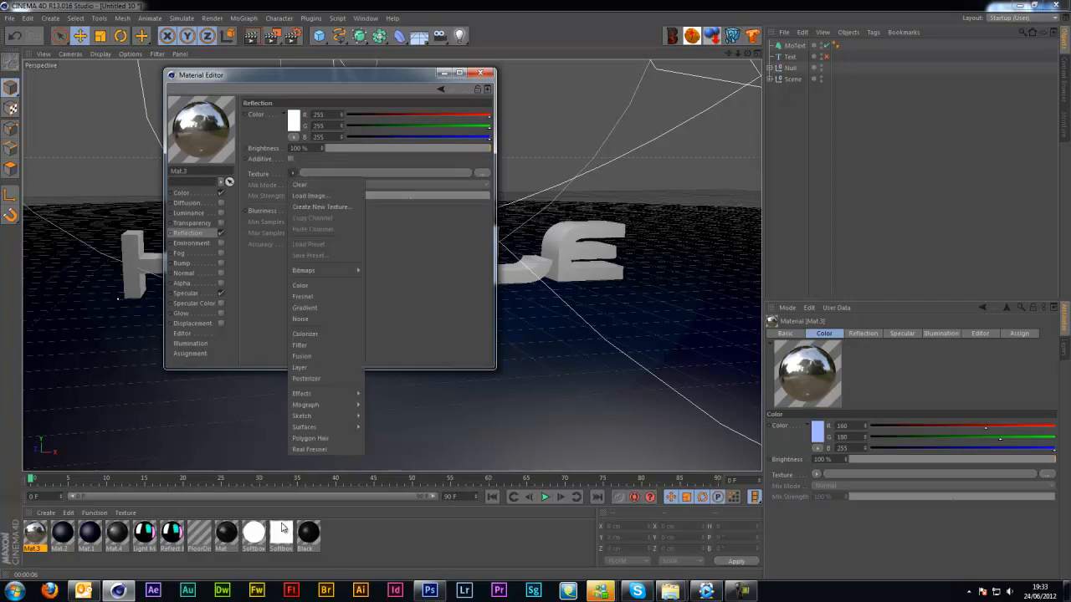
{"action": "left_click", "coordinate": [314, 449]}
{"action": "left_click", "coordinate": [301, 189]}
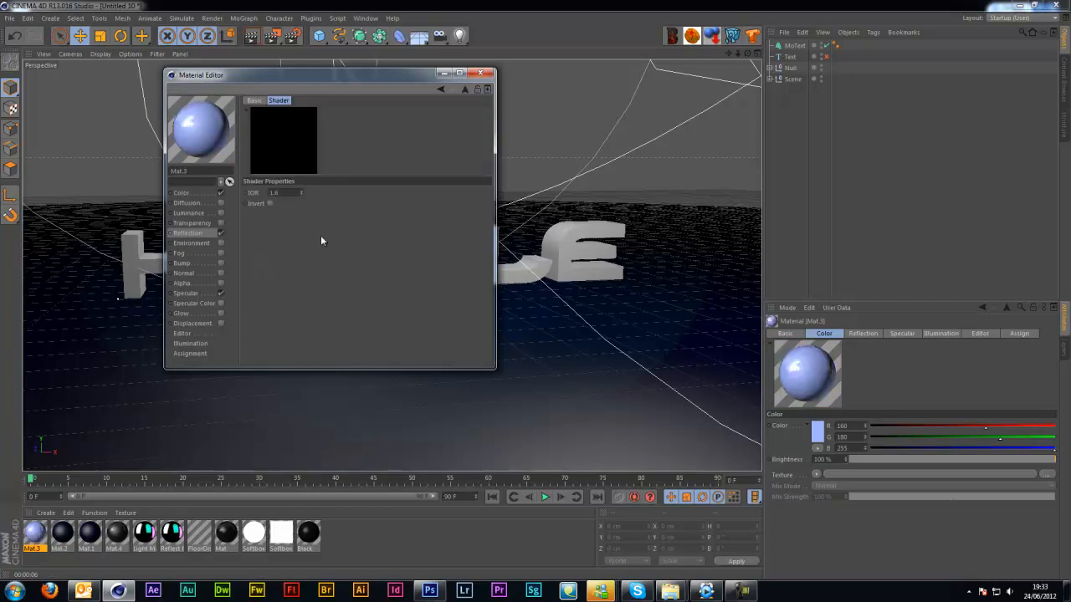
{"action": "left_click", "coordinate": [301, 194]}
{"action": "left_click", "coordinate": [301, 194]}
{"action": "left_click", "coordinate": [302, 189]}
{"action": "left_click", "coordinate": [481, 73]}
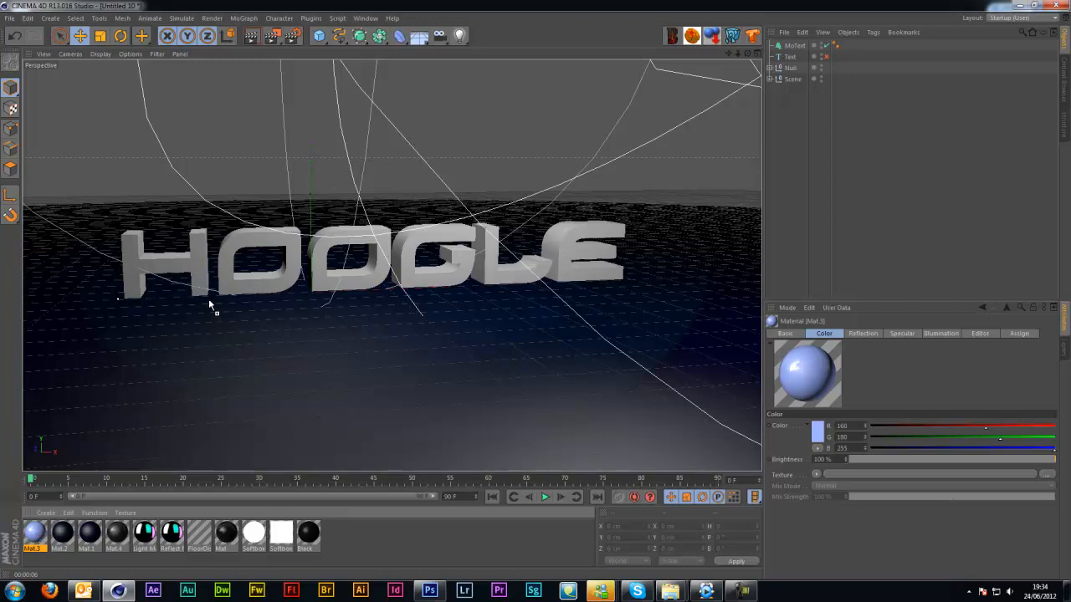
Step: Apply the light blue material to the HOOGLE text and render the view
{"action": "left_click_drag", "start_coordinate": [236, 254], "coordinate": [237, 253]}
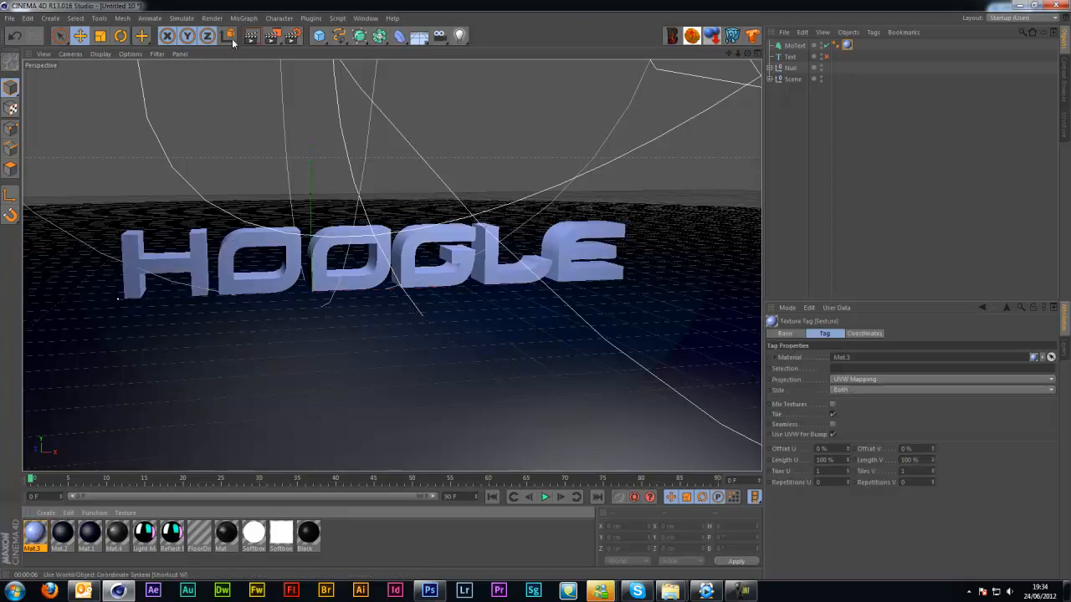
{"action": "key", "text": "ctrl+r"}
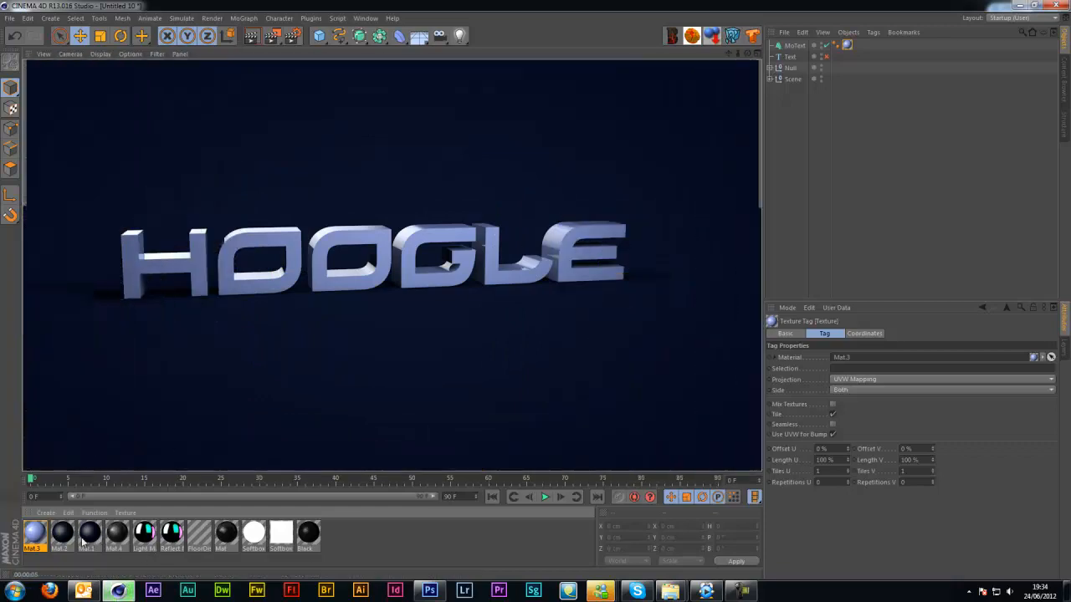
Step: Enable luminance on the light blue material and set its luminance colour to blue, RGB 51, 67, 189
{"action": "left_click", "coordinate": [33, 540]}
{"action": "double_click", "coordinate": [33, 540]}
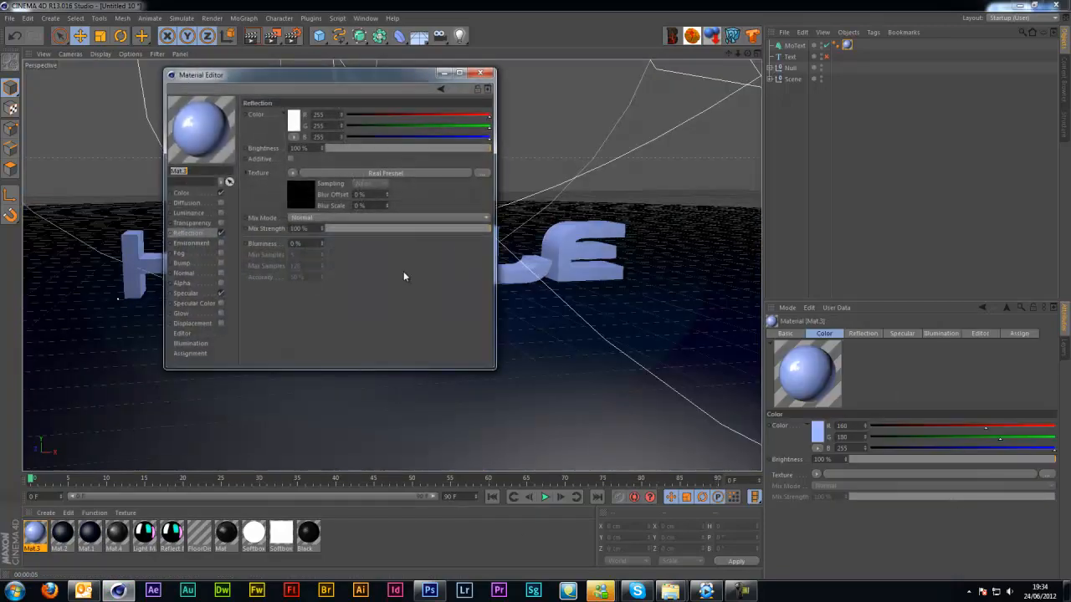
{"action": "left_click", "coordinate": [204, 213]}
{"action": "left_click", "coordinate": [220, 212]}
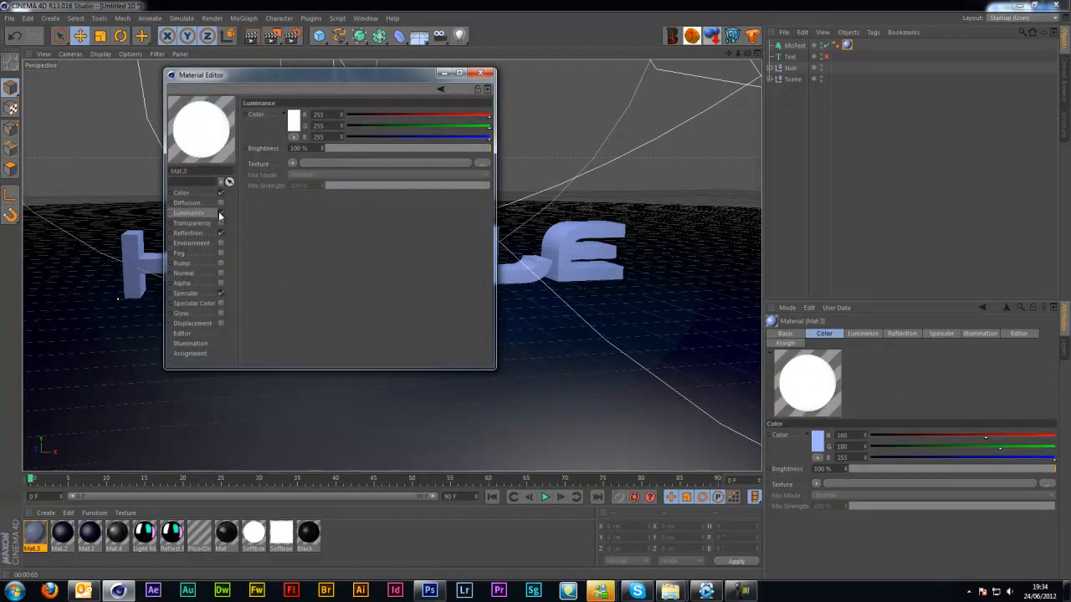
{"action": "left_click", "coordinate": [294, 121]}
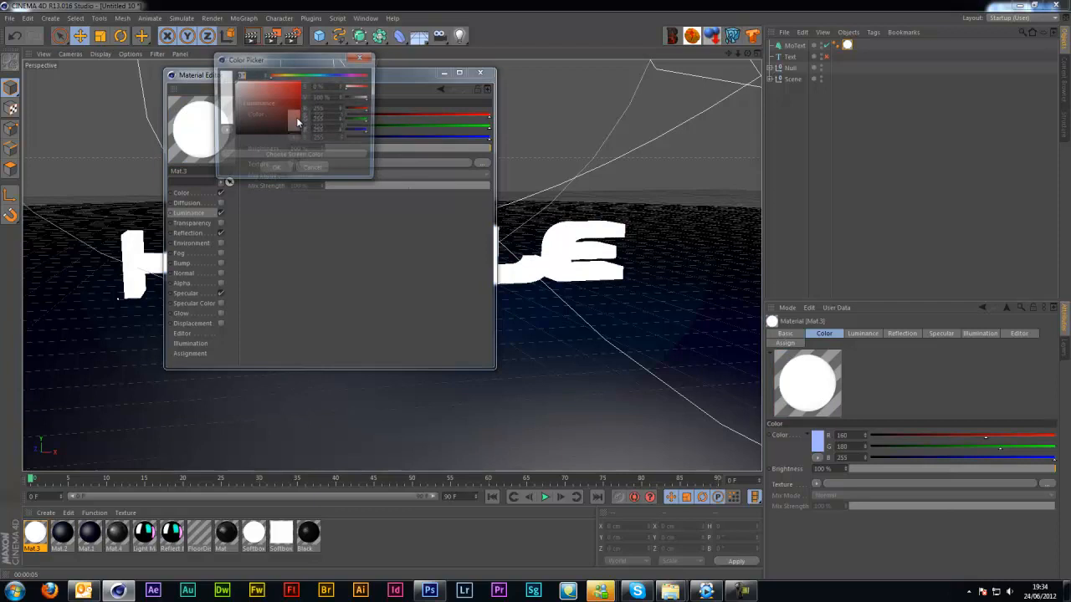
{"action": "left_click", "coordinate": [335, 77]}
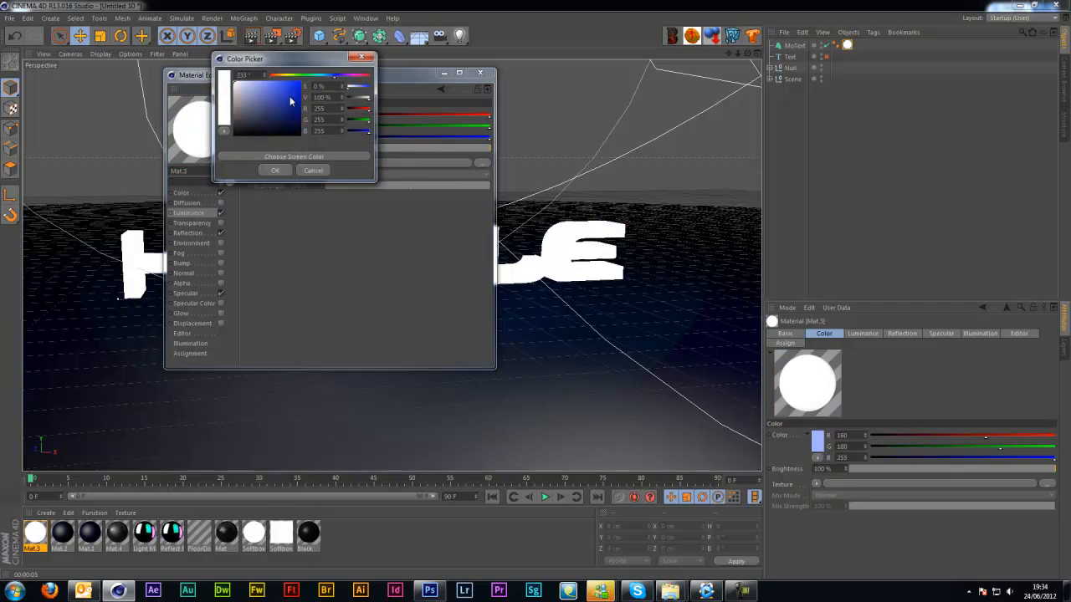
{"action": "left_click", "coordinate": [282, 95]}
{"action": "left_click", "coordinate": [275, 170]}
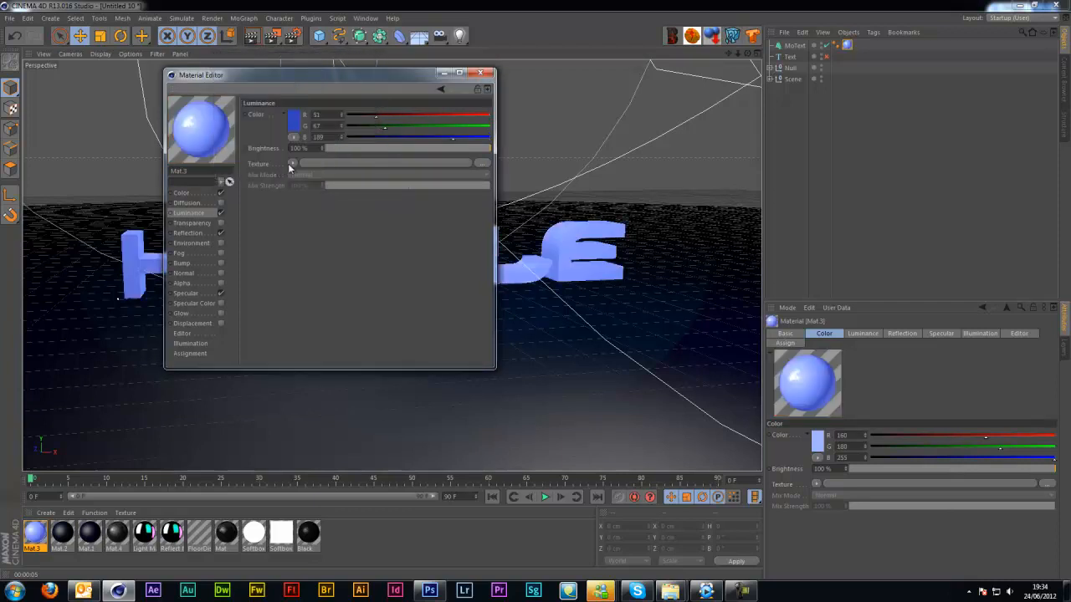
Step: Lower the material's luminance brightness to 68%, close its editor and render the view
{"action": "left_click", "coordinate": [469, 148]}
{"action": "left_click", "coordinate": [480, 73]}
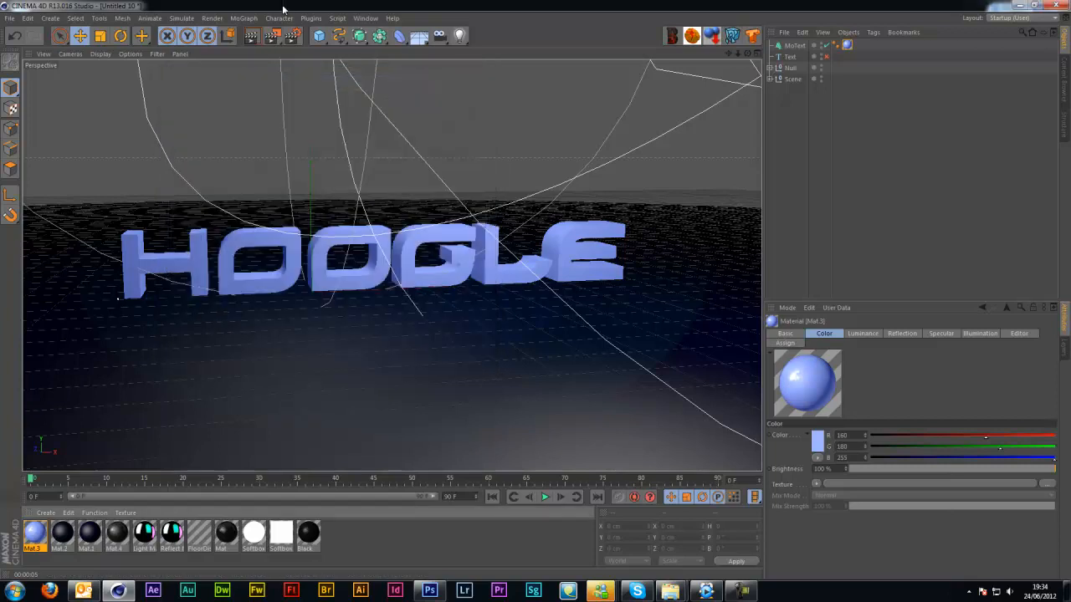
{"action": "left_click", "coordinate": [251, 36]}
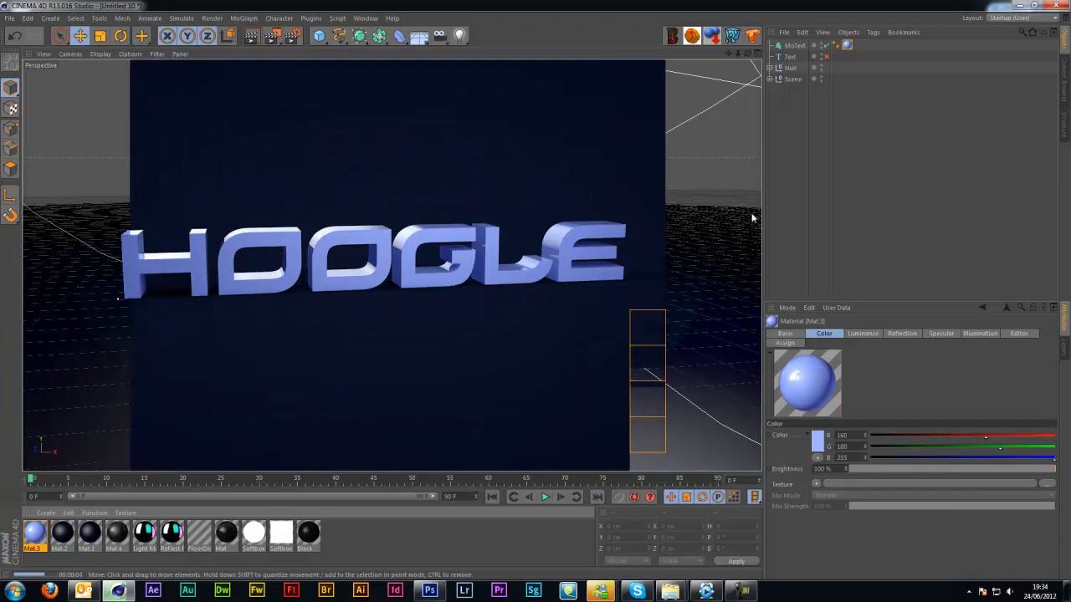
{"action": "left_click", "coordinate": [708, 194]}
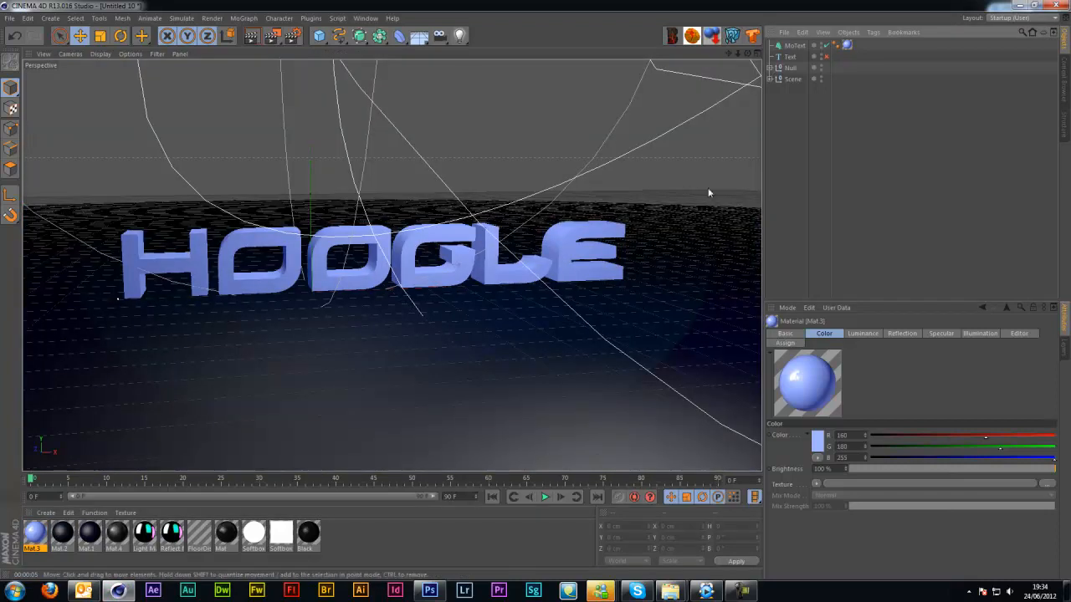
Step: Duplicate the HOOGLE MoText object
{"action": "left_click", "coordinate": [390, 240]}
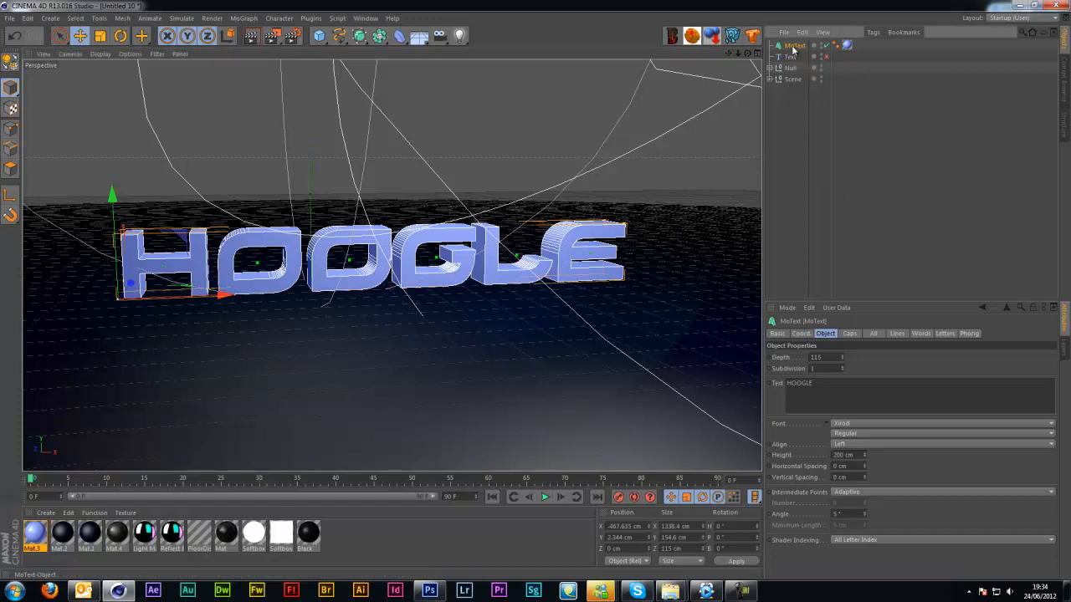
{"action": "left_click_drag", "start_coordinate": [791, 51], "coordinate": [791, 56]}
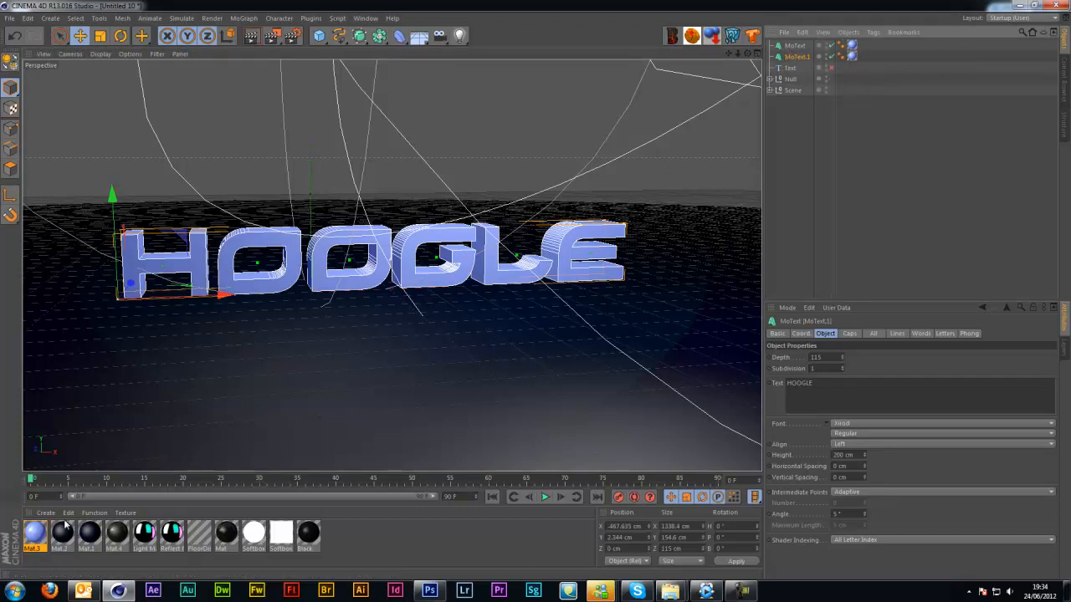
Step: Duplicate the light blue material and make the copy pink, with luminance RGB 254, 67, 189 and colour RGB 255, 180, 208
{"action": "left_click_drag", "start_coordinate": [42, 535], "coordinate": [373, 540]}
{"action": "double_click", "coordinate": [336, 536]}
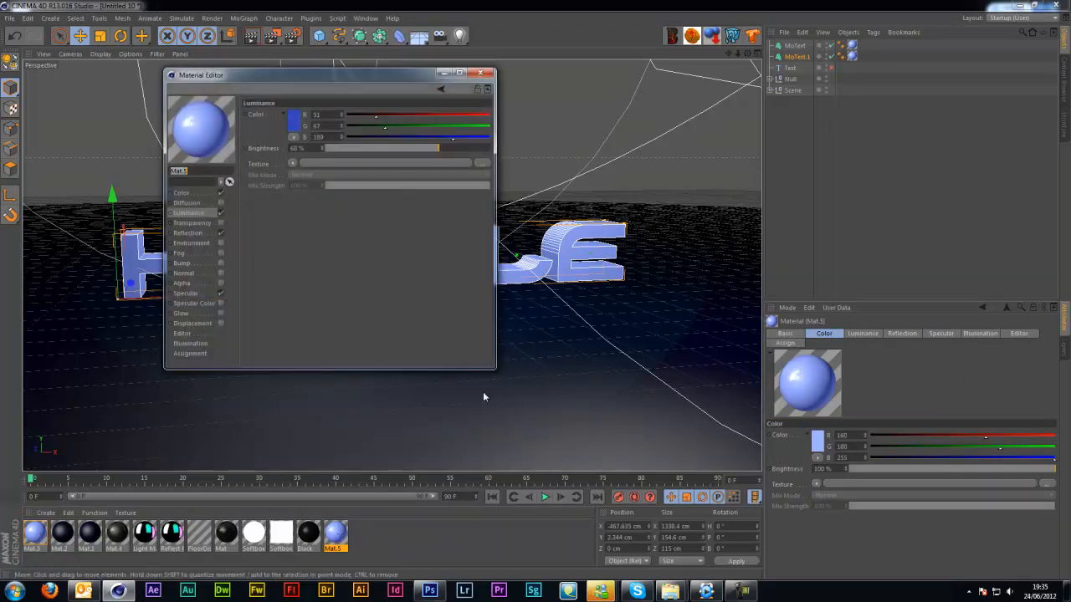
{"action": "left_click_drag", "start_coordinate": [373, 119], "coordinate": [488, 123]}
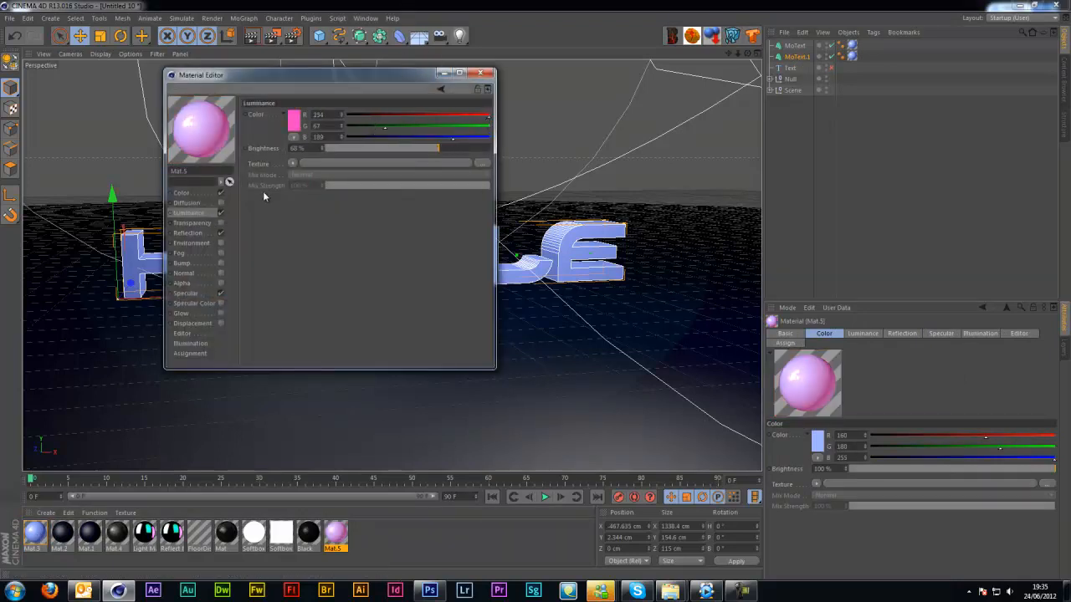
{"action": "left_click", "coordinate": [189, 195]}
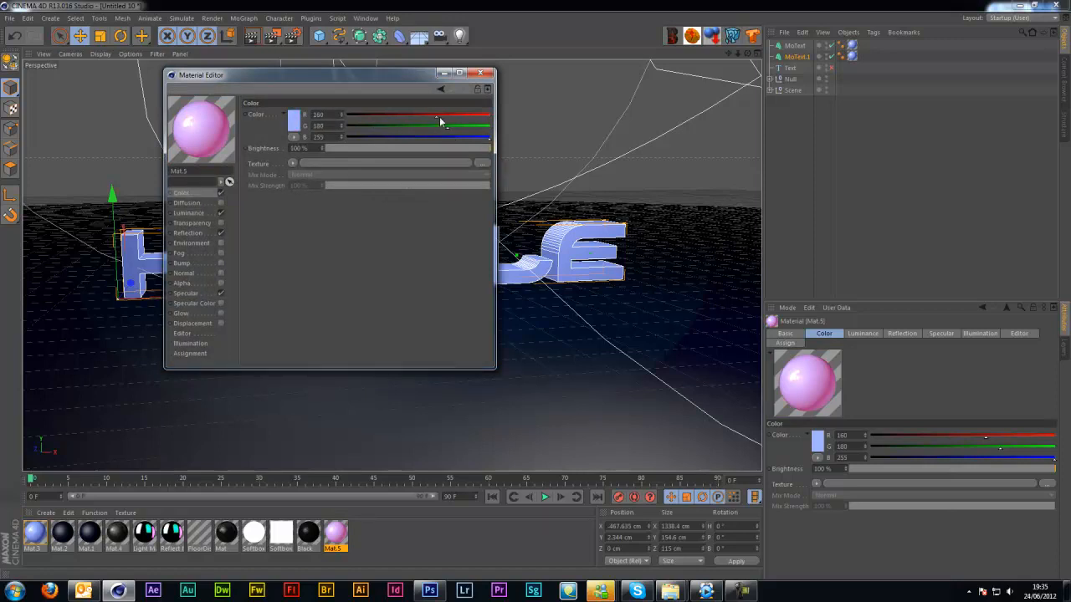
{"action": "left_click_drag", "start_coordinate": [439, 117], "coordinate": [465, 143]}
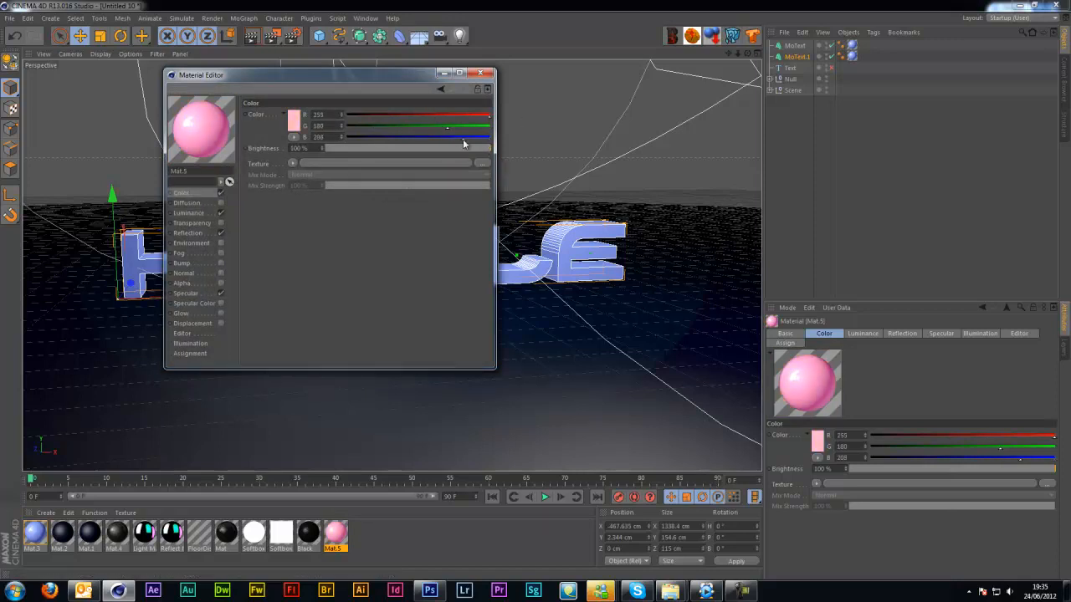
{"action": "left_click", "coordinate": [481, 74]}
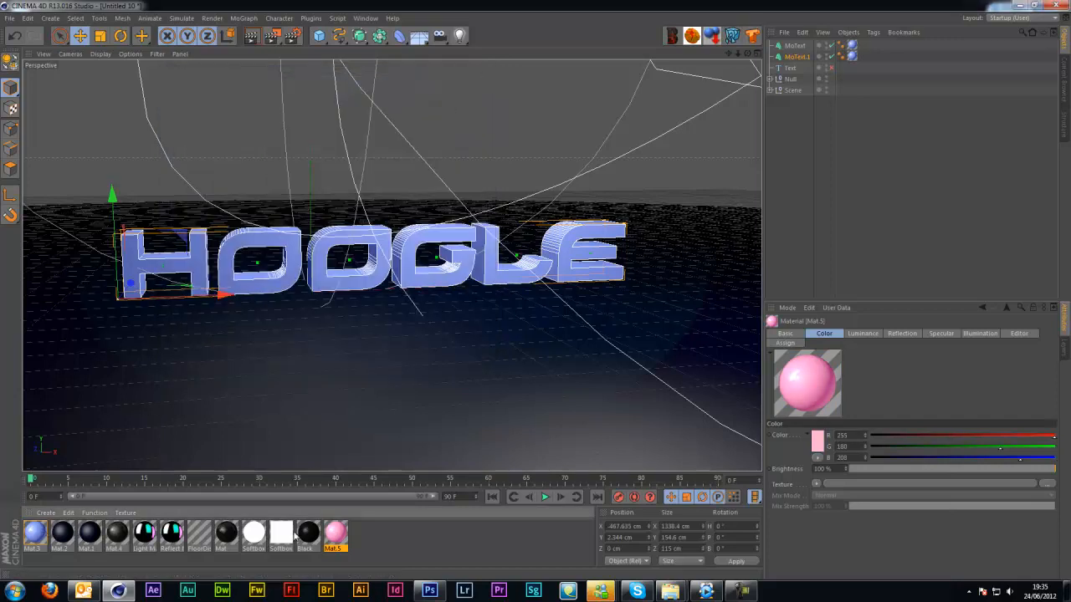
Step: Apply the pink material to the duplicate MoText, set its start cap to Fillet and render the view
{"action": "left_click_drag", "start_coordinate": [343, 537], "coordinate": [807, 57]}
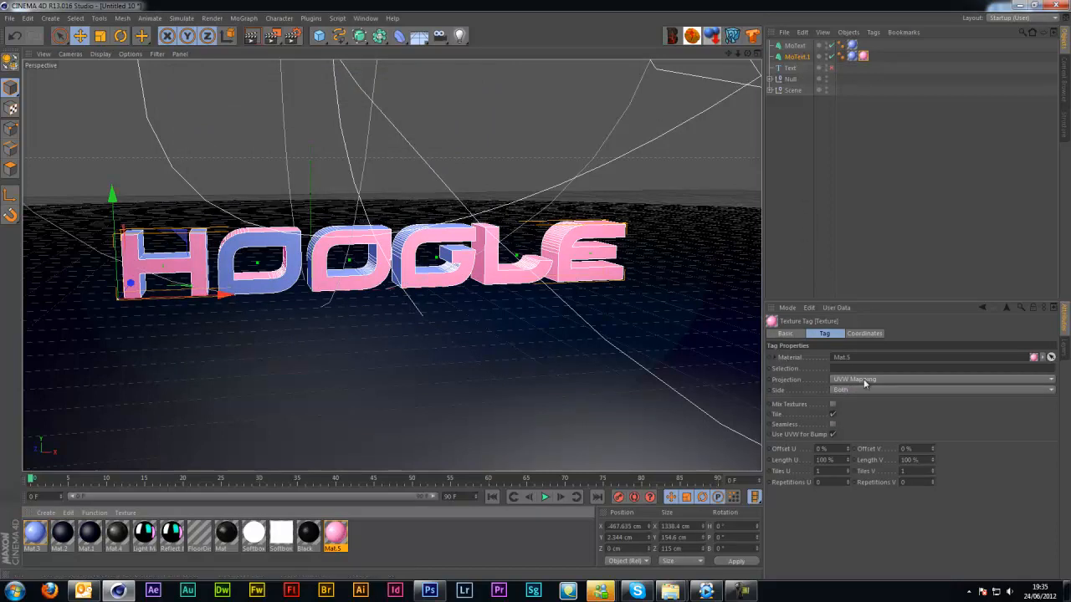
{"action": "left_click", "coordinate": [797, 57]}
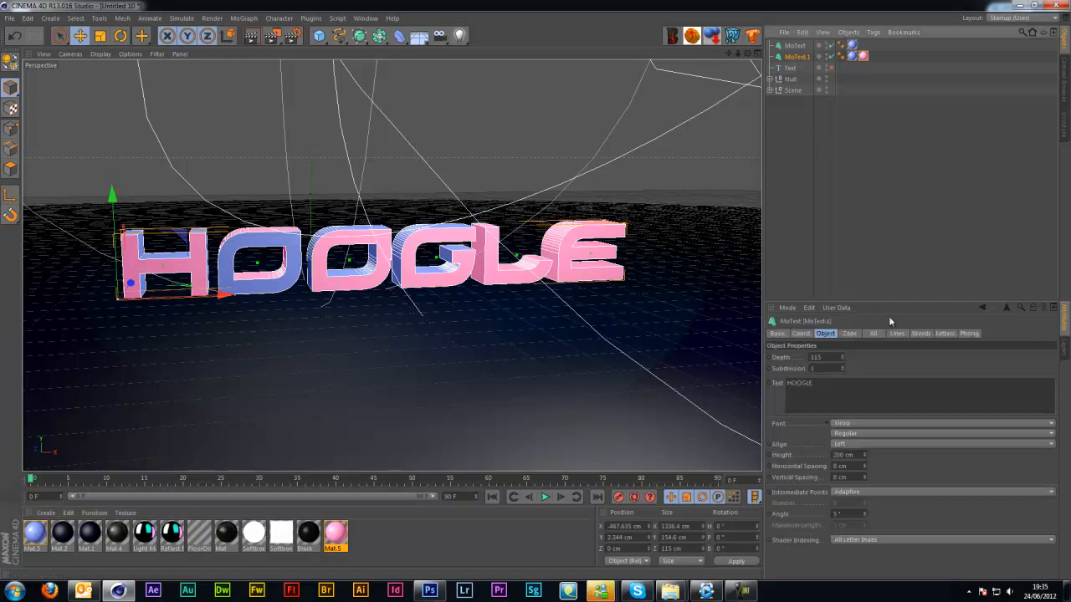
{"action": "left_click", "coordinate": [855, 334]}
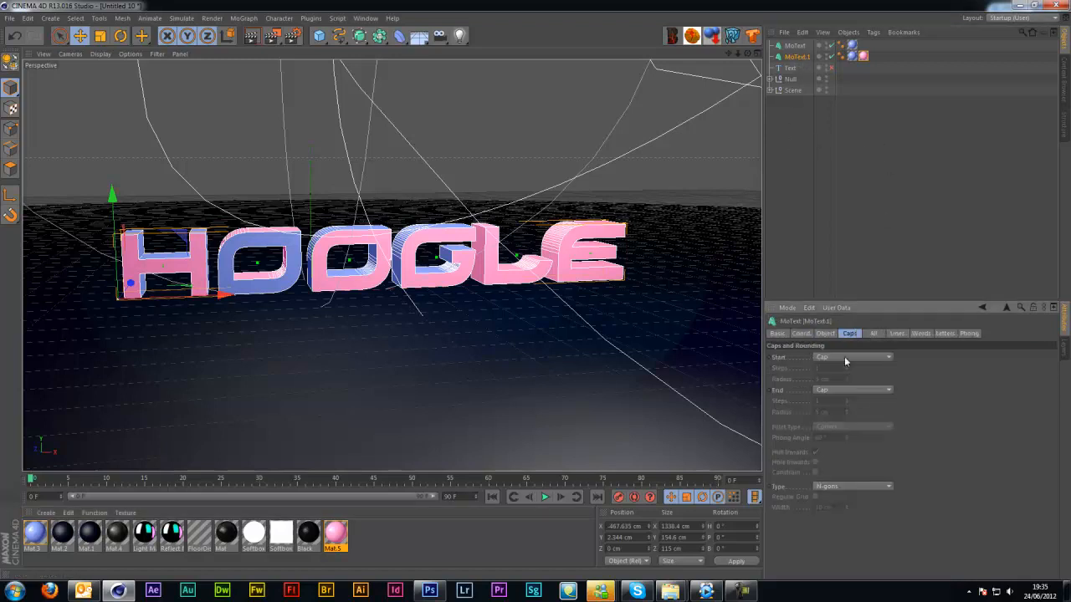
{"action": "left_click", "coordinate": [844, 357]}
{"action": "left_click", "coordinate": [843, 389]}
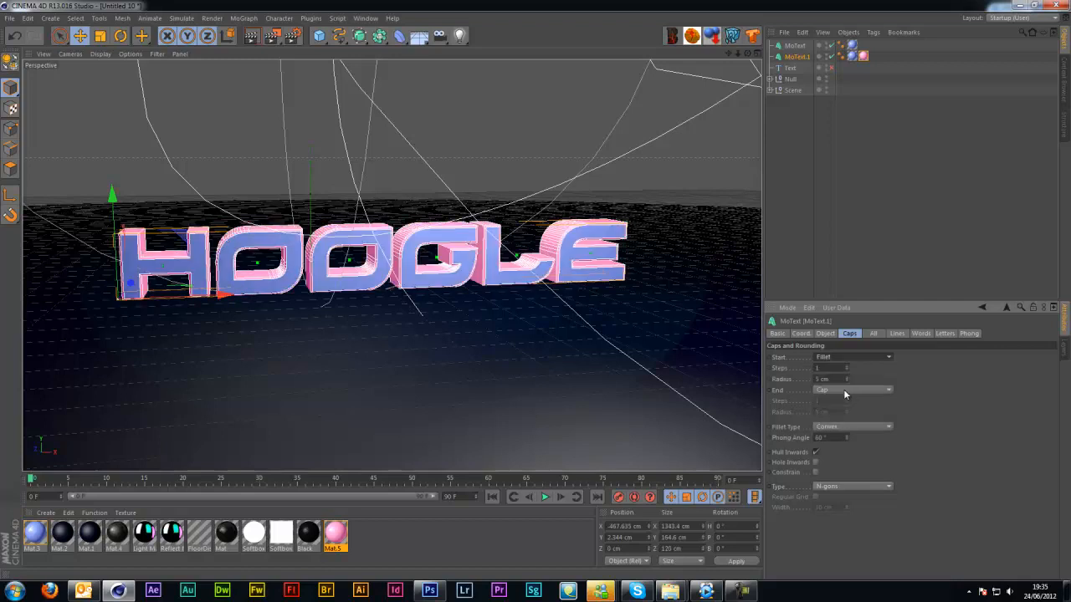
{"action": "left_click", "coordinate": [783, 213]}
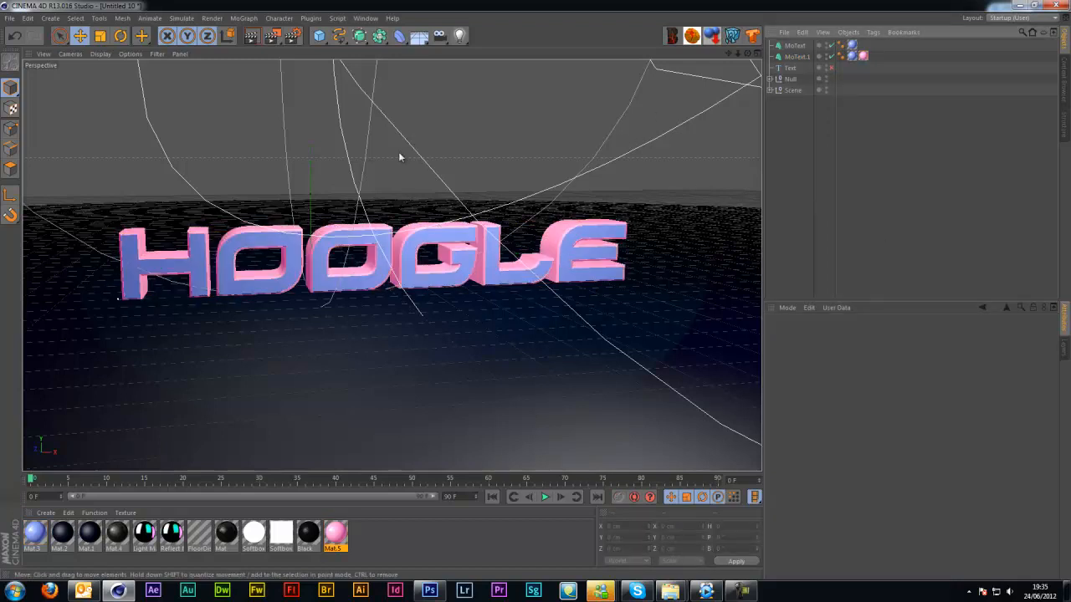
{"action": "key", "text": "ctrl+r"}
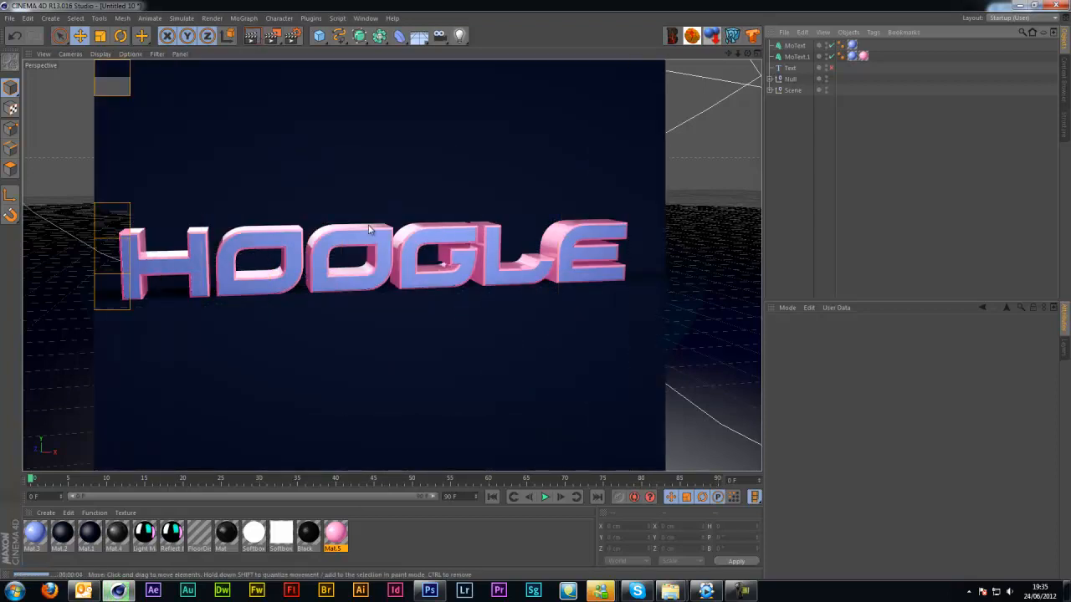
{"action": "left_click", "coordinate": [788, 181]}
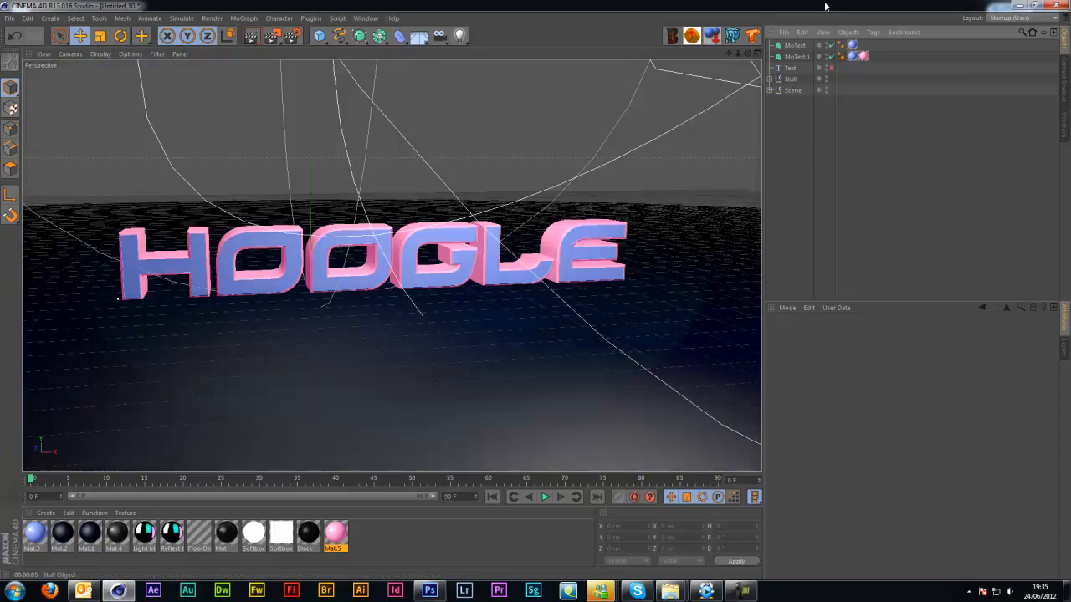
Step: Increase the duplicate MoText's start fillet radius to 9 cm
{"action": "left_click", "coordinate": [805, 56]}
{"action": "left_click", "coordinate": [846, 381]}
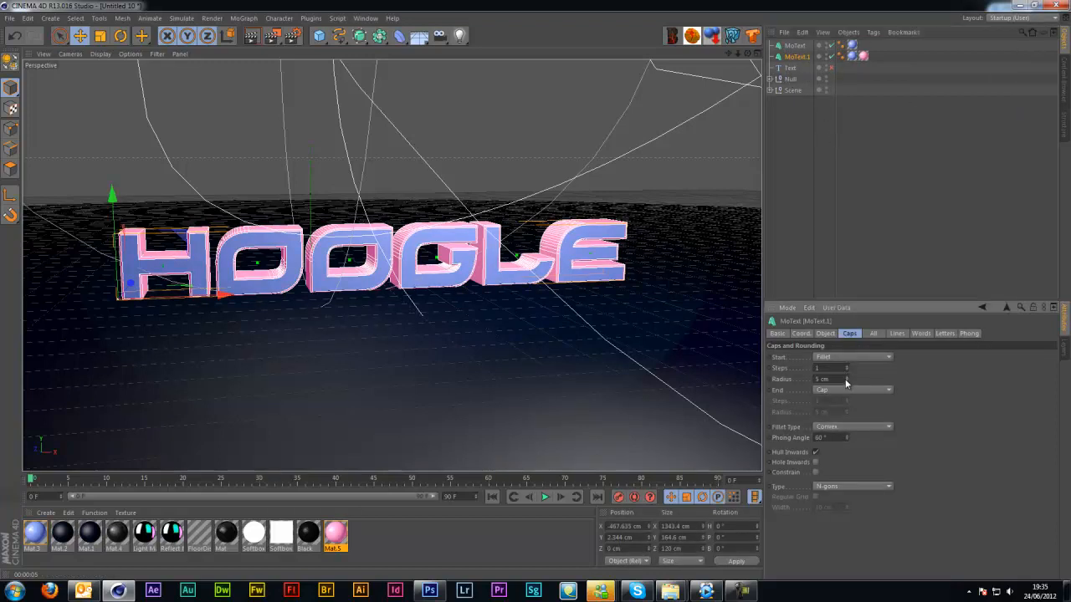
{"action": "left_click_drag", "start_coordinate": [846, 383], "coordinate": [846, 378]}
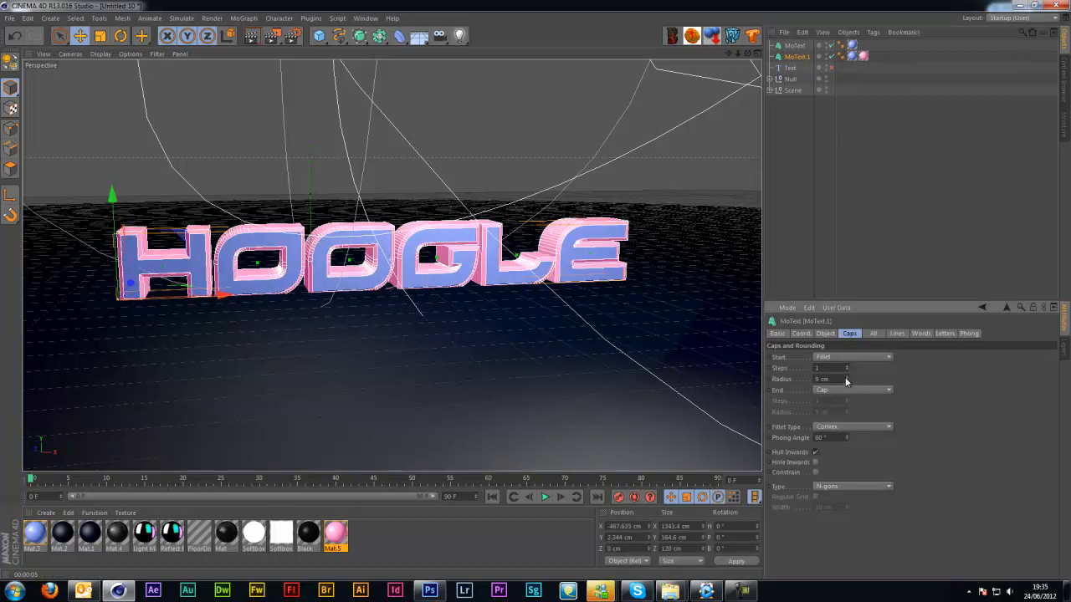
Step: Move the original MoText forward to about Z -41 cm and render the view
{"action": "left_click", "coordinate": [793, 46]}
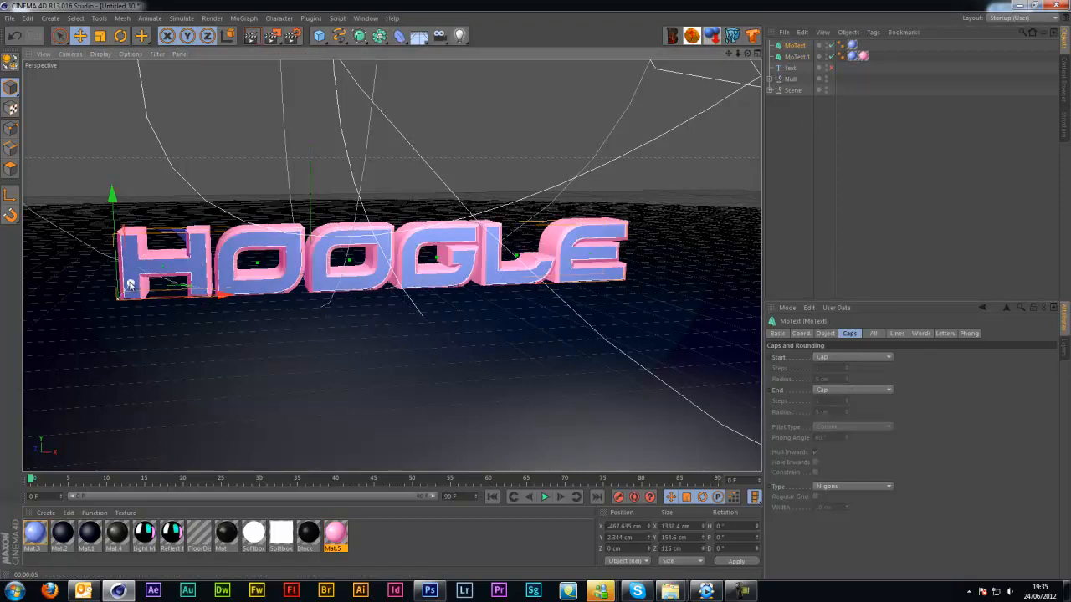
{"action": "left_click_drag", "start_coordinate": [130, 285], "coordinate": [128, 288]}
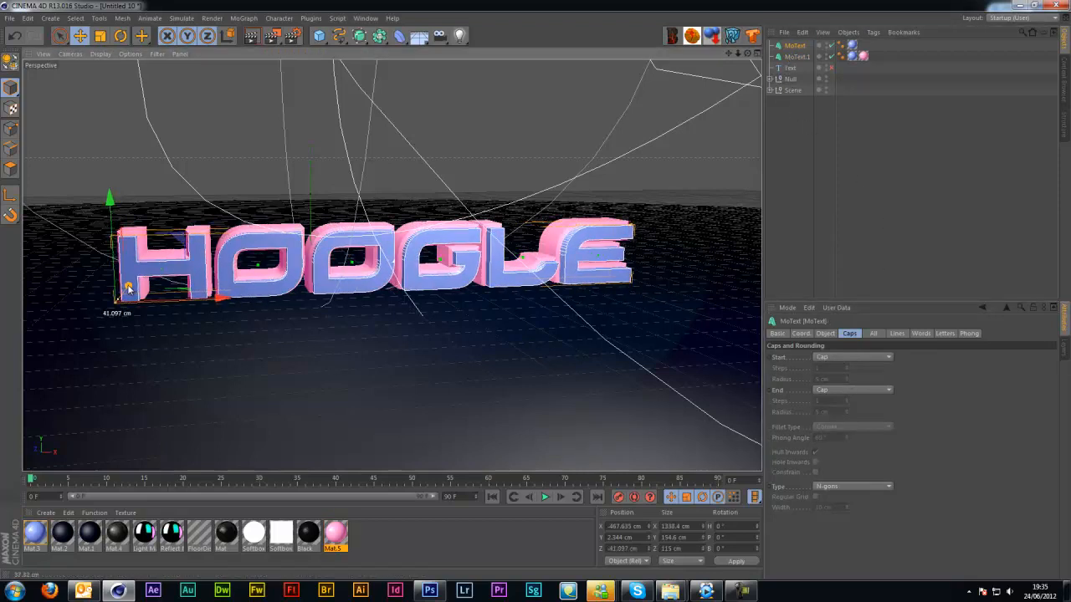
{"action": "left_click", "coordinate": [779, 212]}
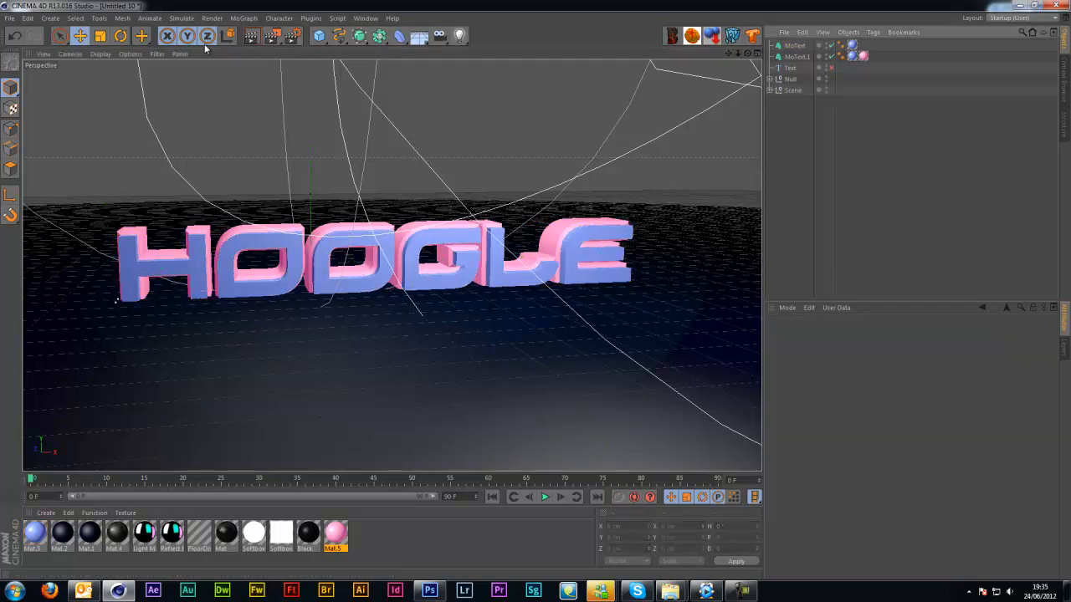
{"action": "left_click", "coordinate": [253, 36]}
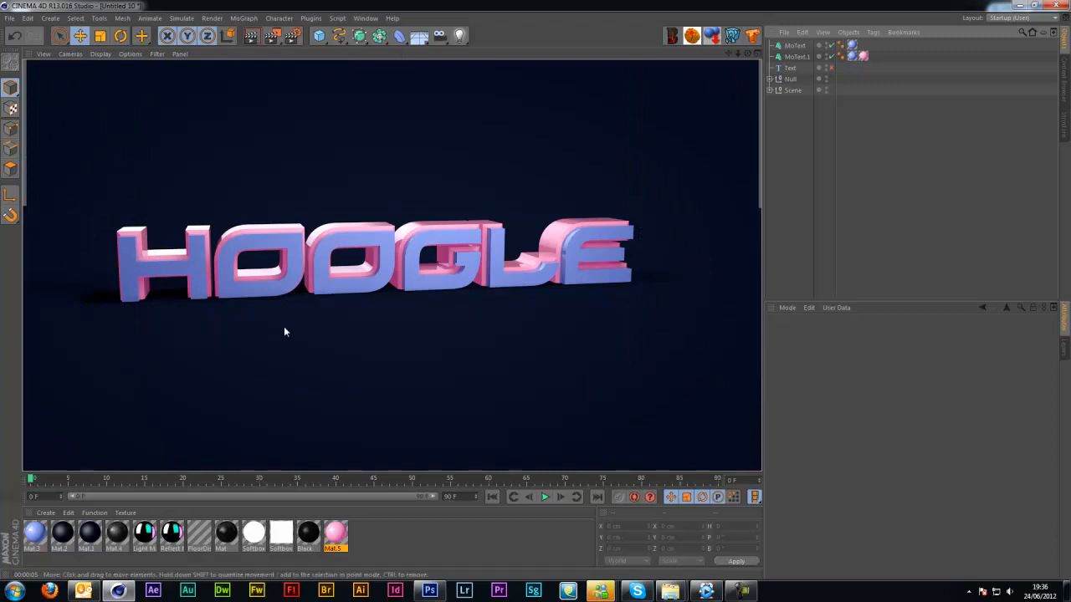
{"action": "left_click", "coordinate": [806, 180]}
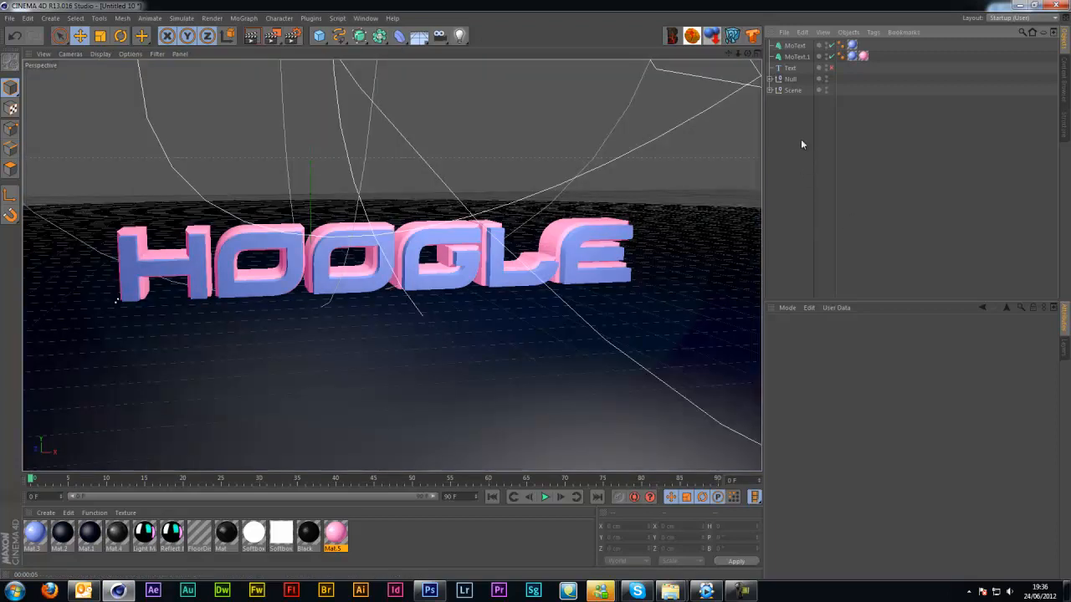
Step: Delete the duplicate MoText object that carries the pink material
{"action": "left_click", "coordinate": [797, 56]}
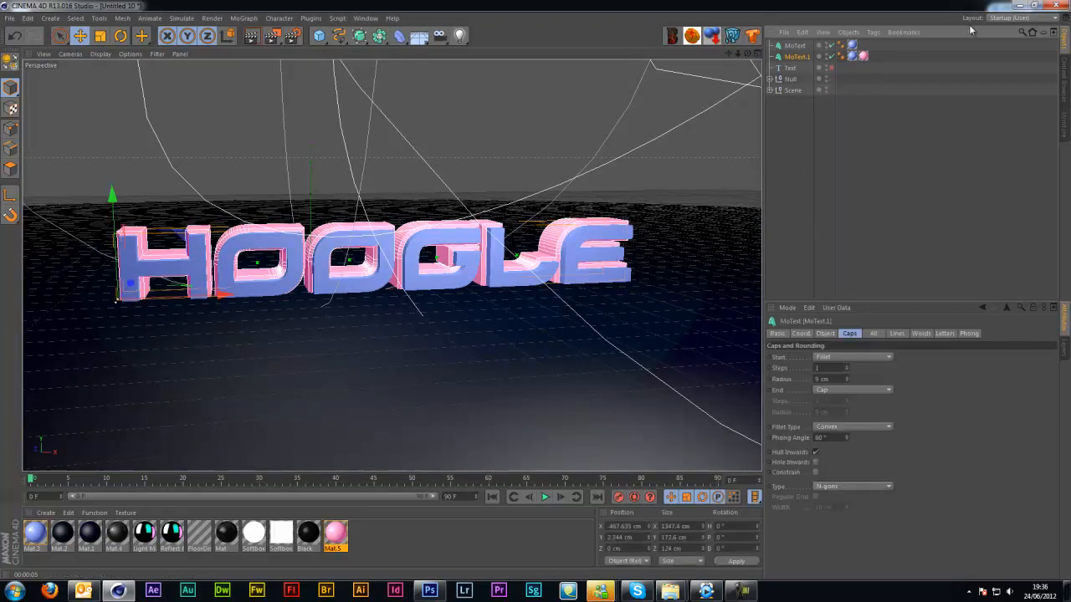
{"action": "key", "text": "Delete"}
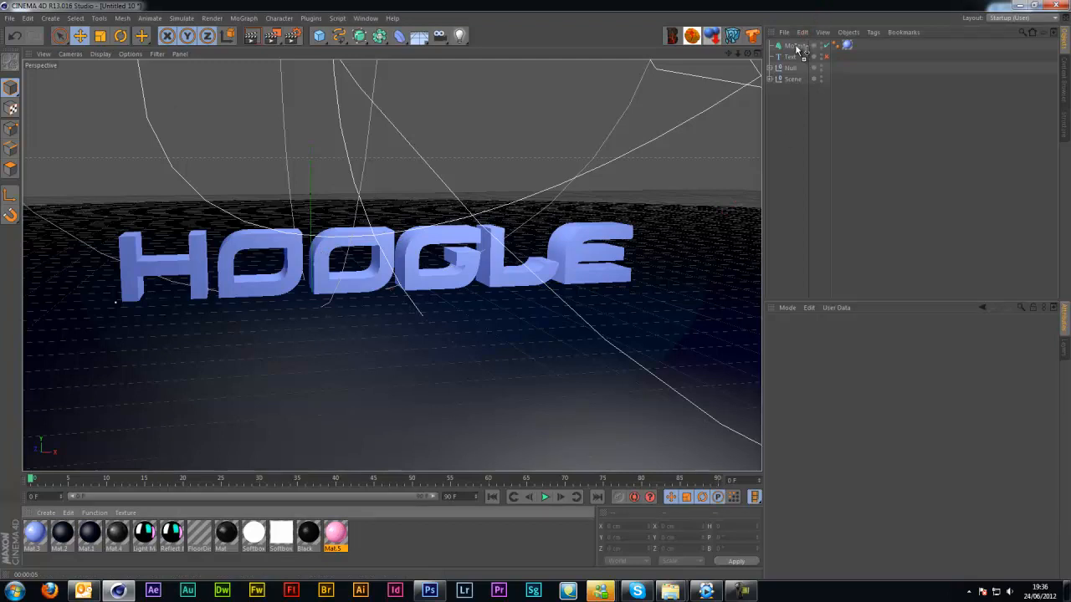
Step: Apply the pink material to the remaining MoText, restrict it to selection C1 and render the view
{"action": "left_click_drag", "start_coordinate": [796, 46], "coordinate": [797, 48]}
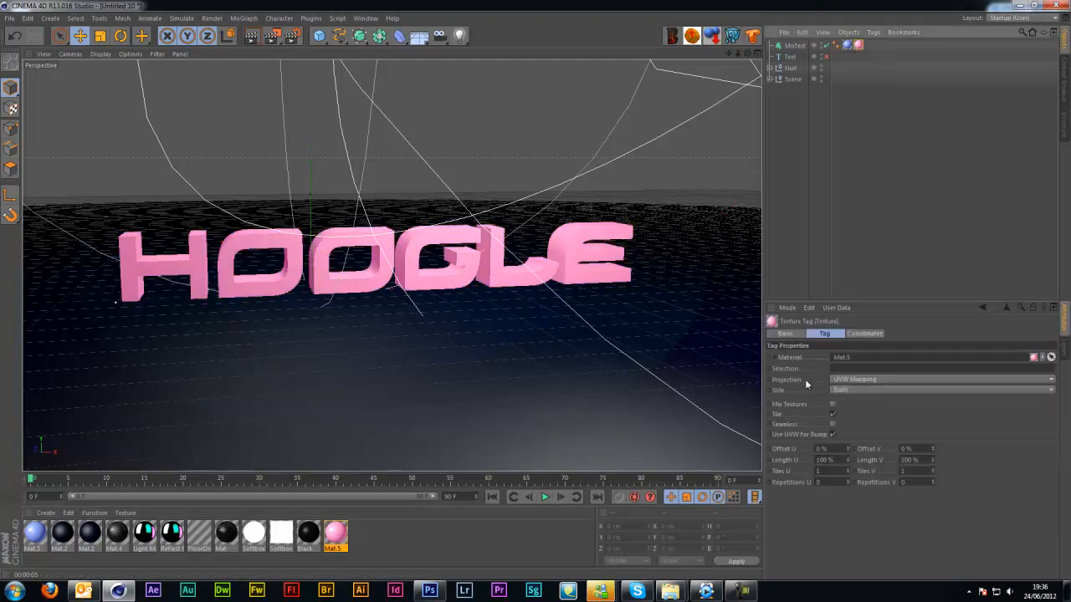
{"action": "left_click", "coordinate": [842, 368]}
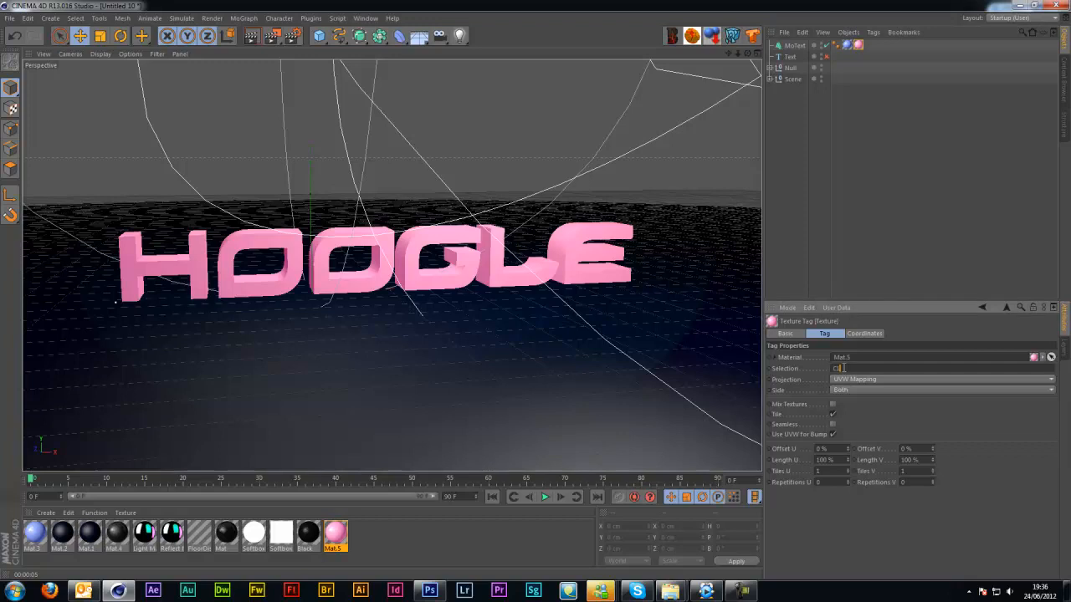
{"action": "type", "text": "C1"}
{"action": "key", "text": "Return"}
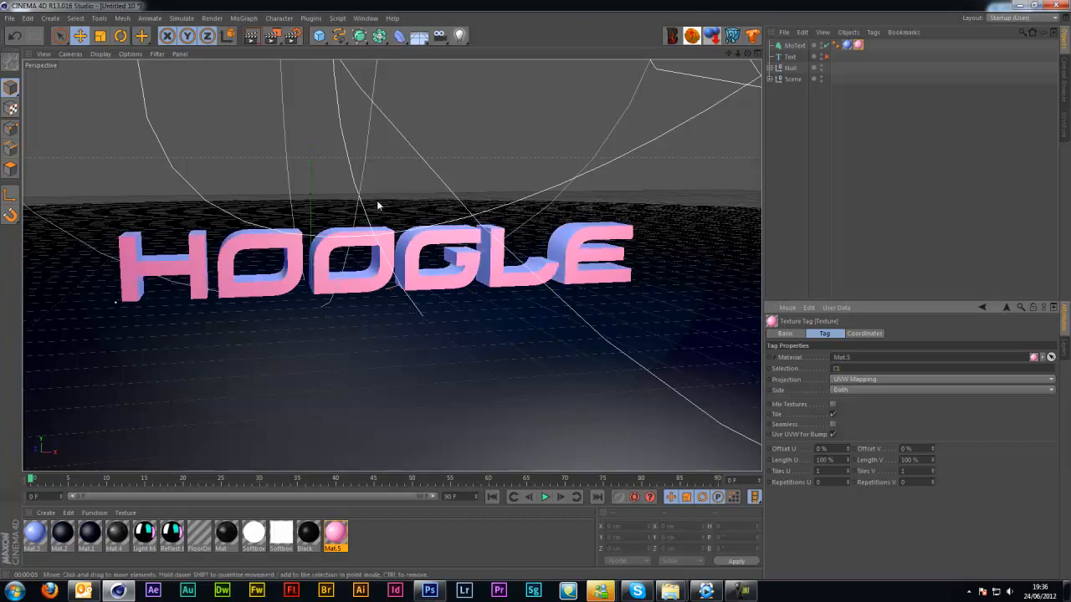
{"action": "key", "text": "alt+r"}
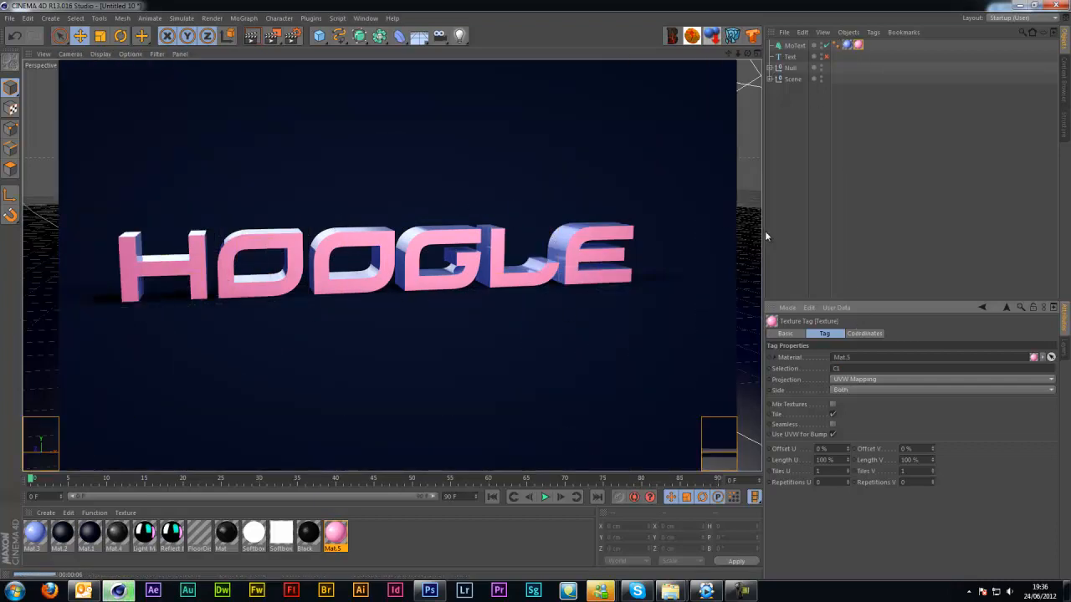
Step: Change the pink texture tag's selection on the MoText to R1
{"action": "left_click", "coordinate": [774, 198]}
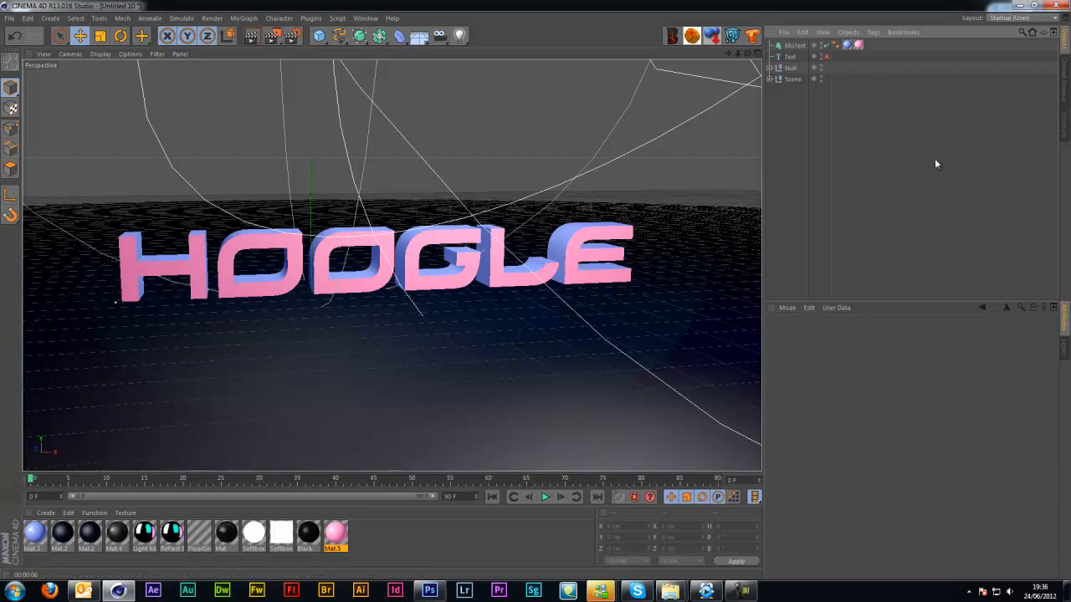
{"action": "left_click", "coordinate": [857, 46]}
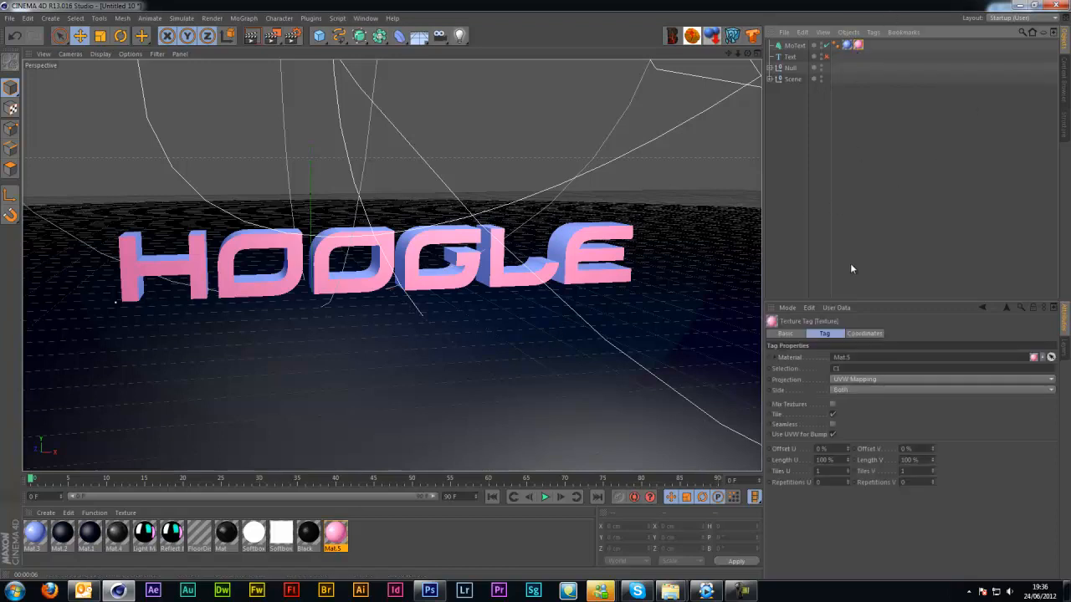
{"action": "left_click", "coordinate": [835, 368]}
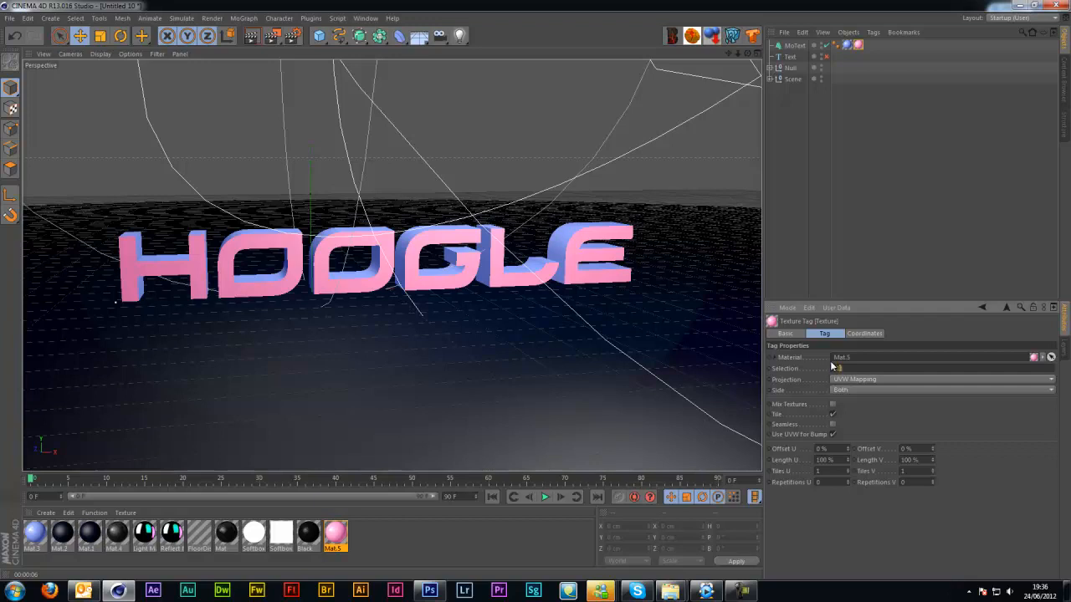
{"action": "type", "text": "R1"}
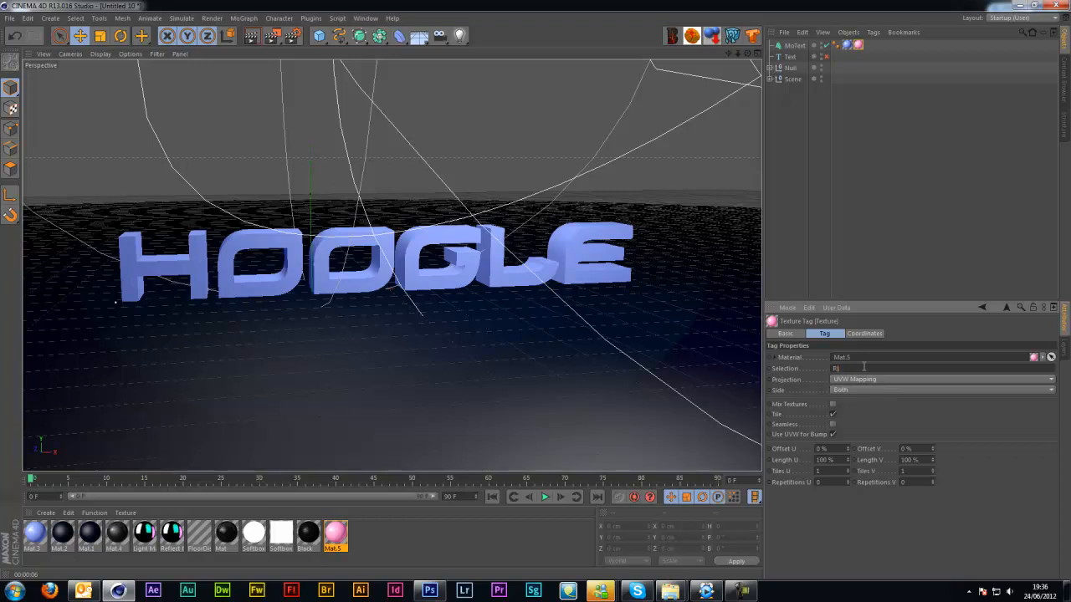
{"action": "left_click", "coordinate": [887, 185]}
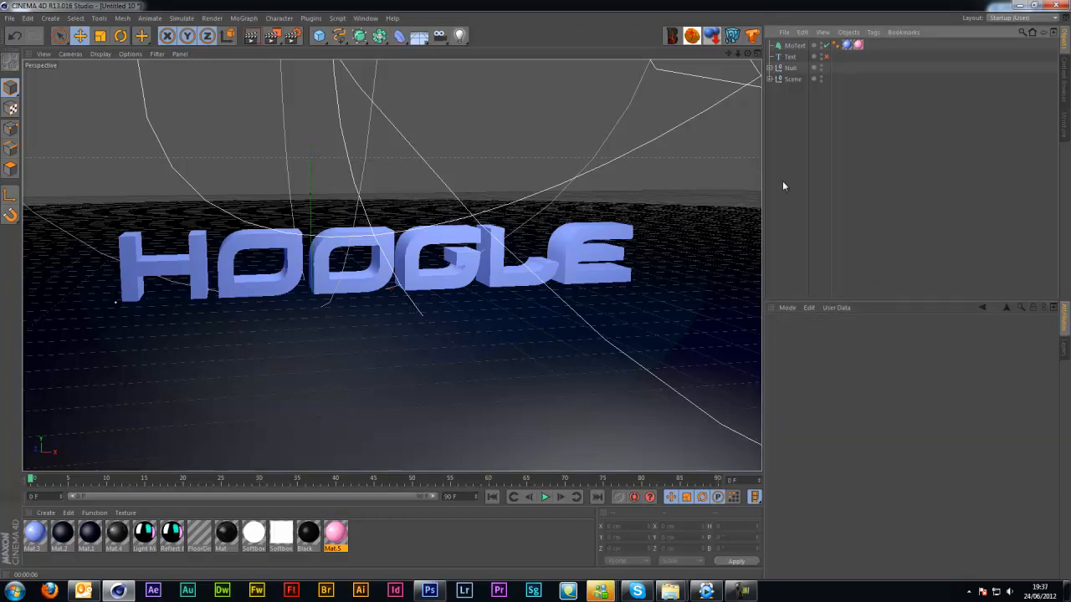
Step: Check the selection entry of the pink texture tag and render the view with the MoText selected
{"action": "left_click", "coordinate": [859, 44]}
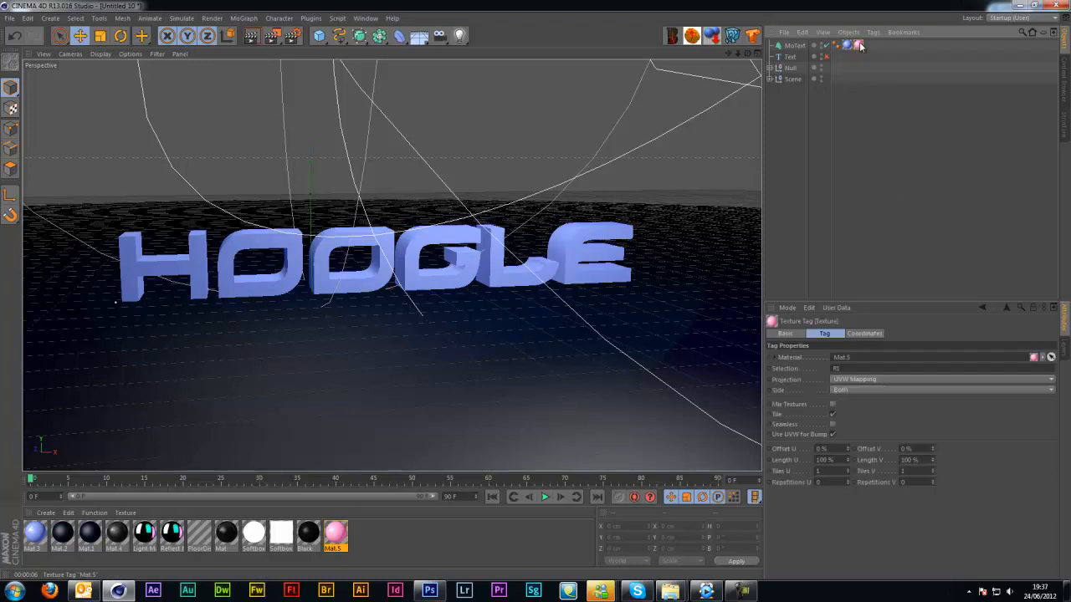
{"action": "left_click", "coordinate": [845, 368]}
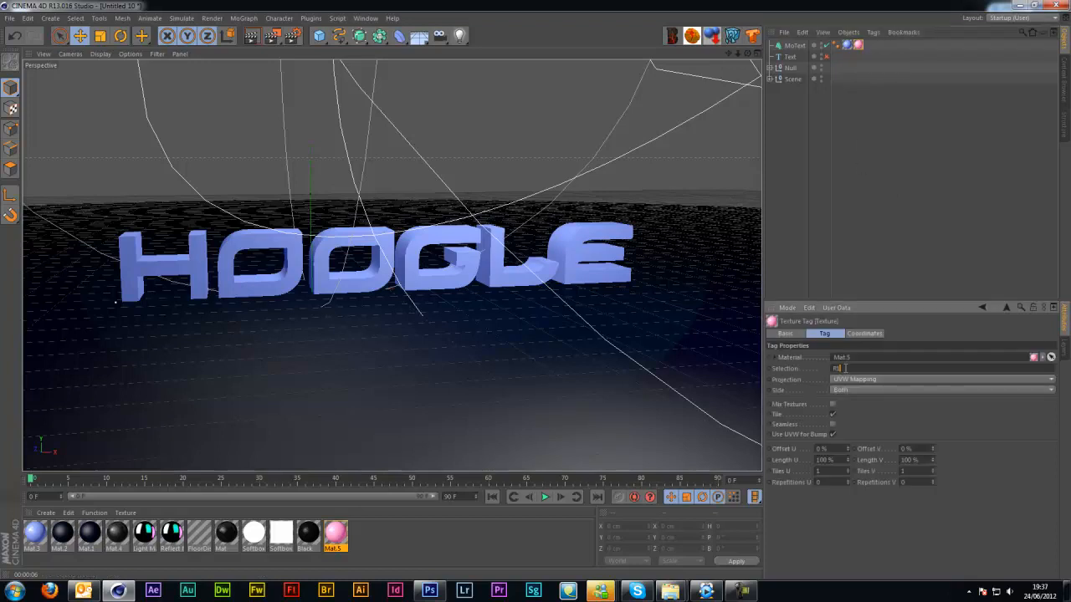
{"action": "left_click", "coordinate": [791, 243]}
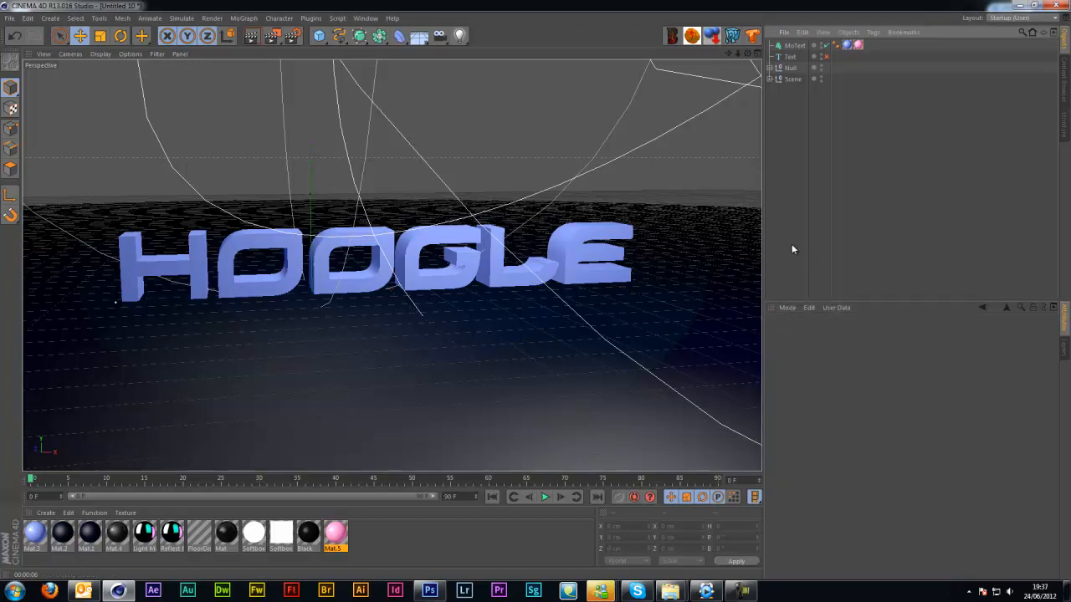
{"action": "left_click", "coordinate": [539, 262]}
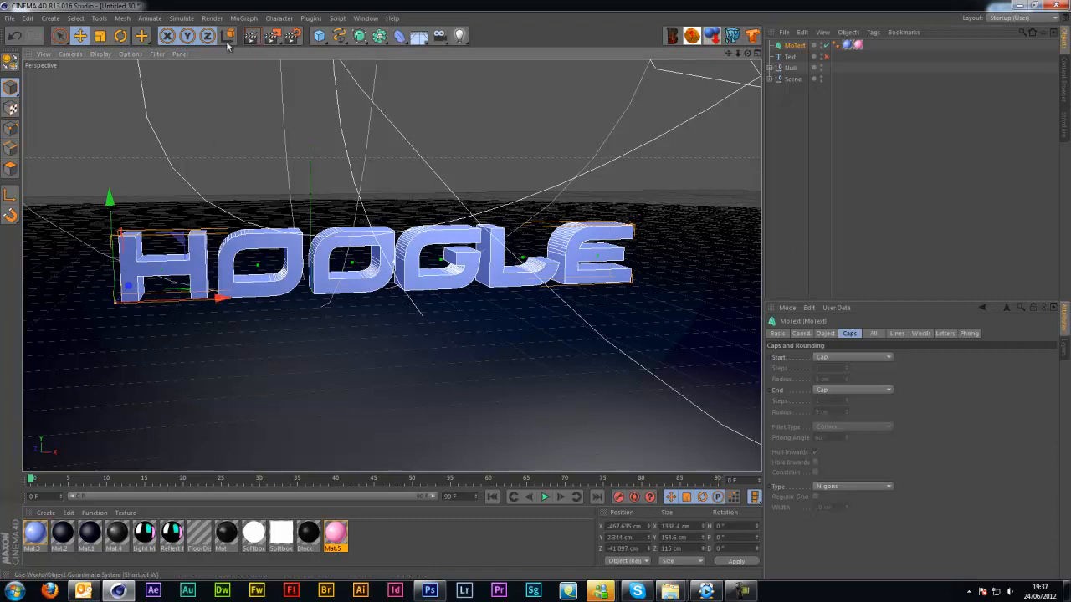
{"action": "left_click", "coordinate": [251, 37]}
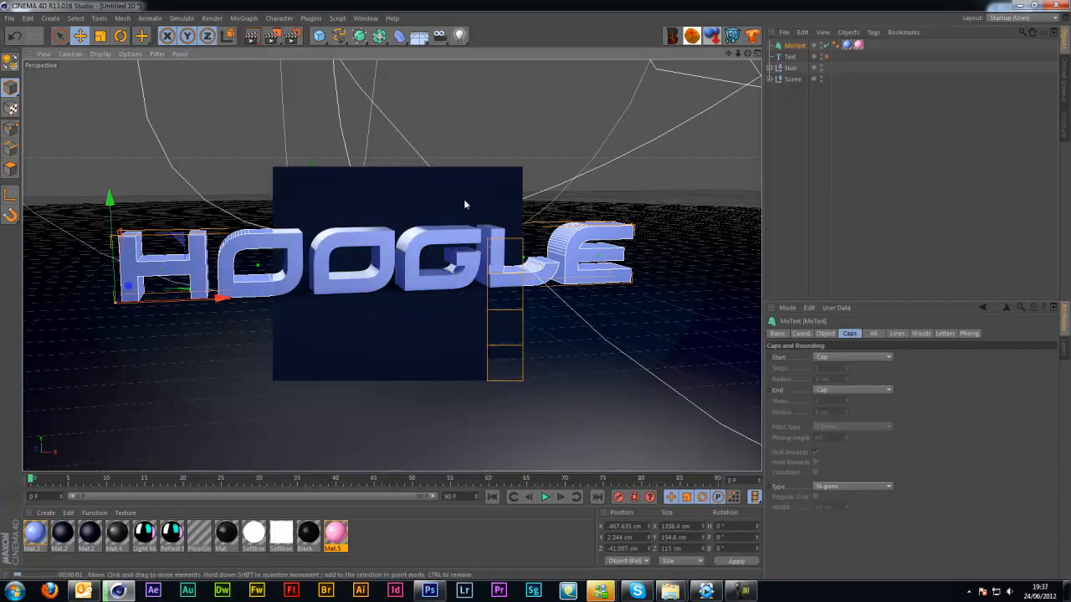
Step: Re-enter R1 as the pink texture tag's selection and recheck the tag's settings
{"action": "left_click", "coordinate": [849, 45]}
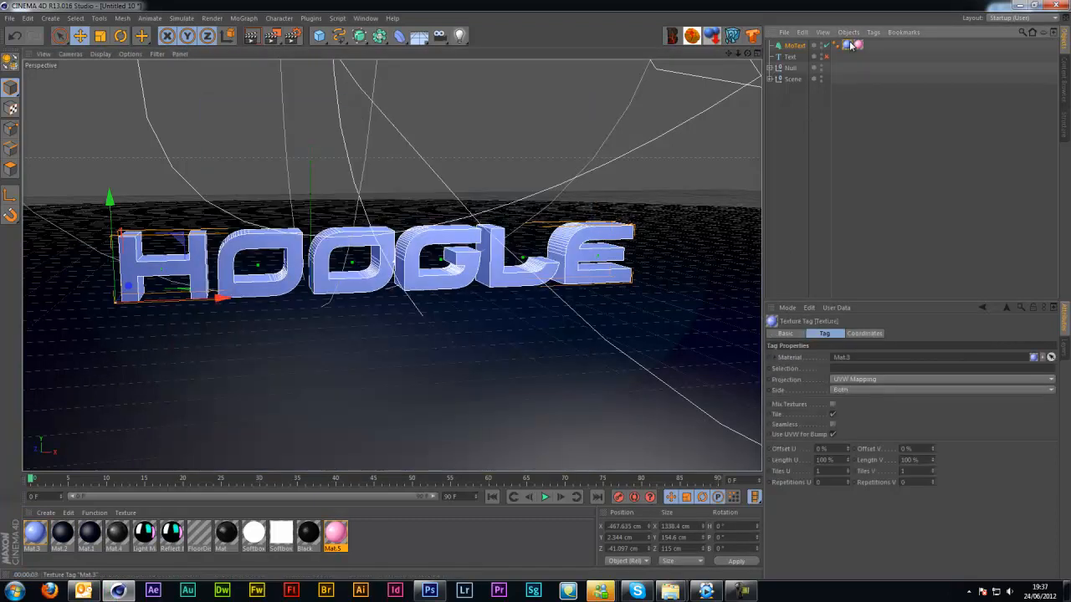
{"action": "left_click", "coordinate": [860, 47]}
{"action": "left_click_drag", "start_coordinate": [848, 369], "coordinate": [749, 374]}
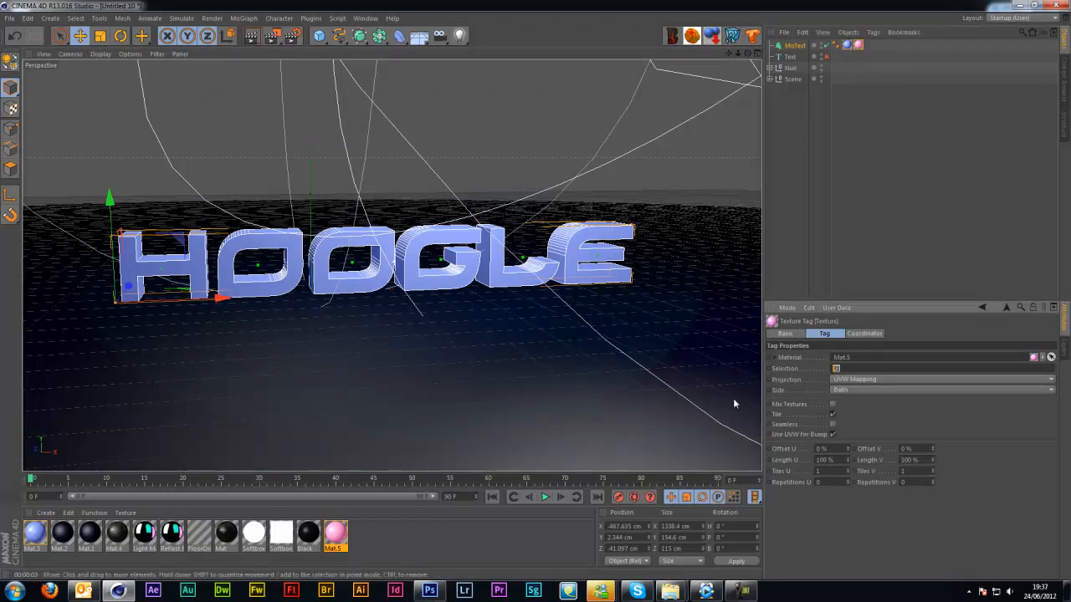
{"action": "type", "text": "R1"}
{"action": "left_click", "coordinate": [853, 174]}
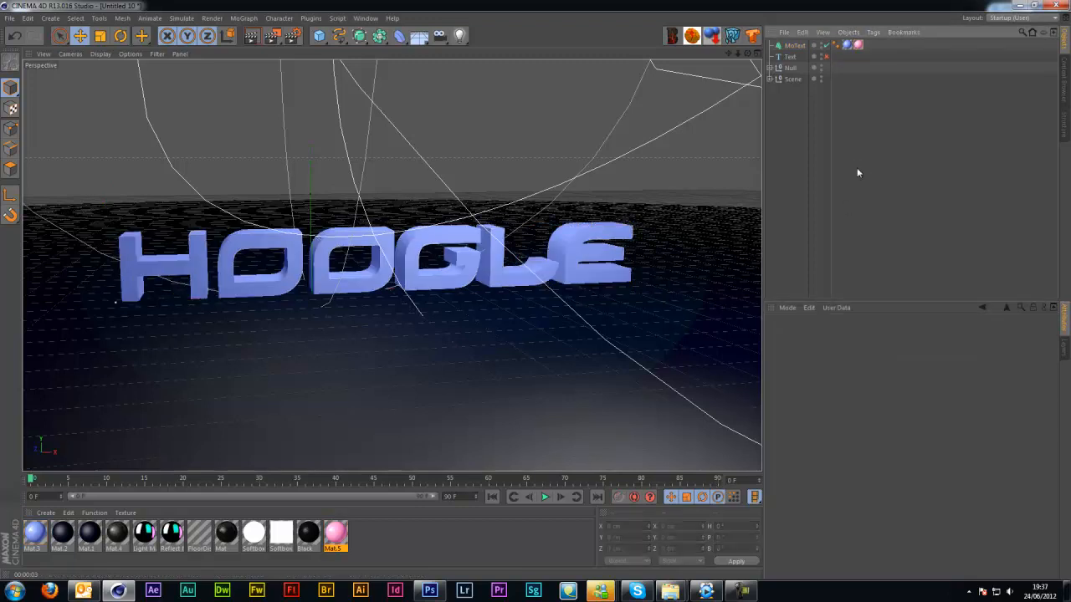
{"action": "left_click", "coordinate": [857, 45]}
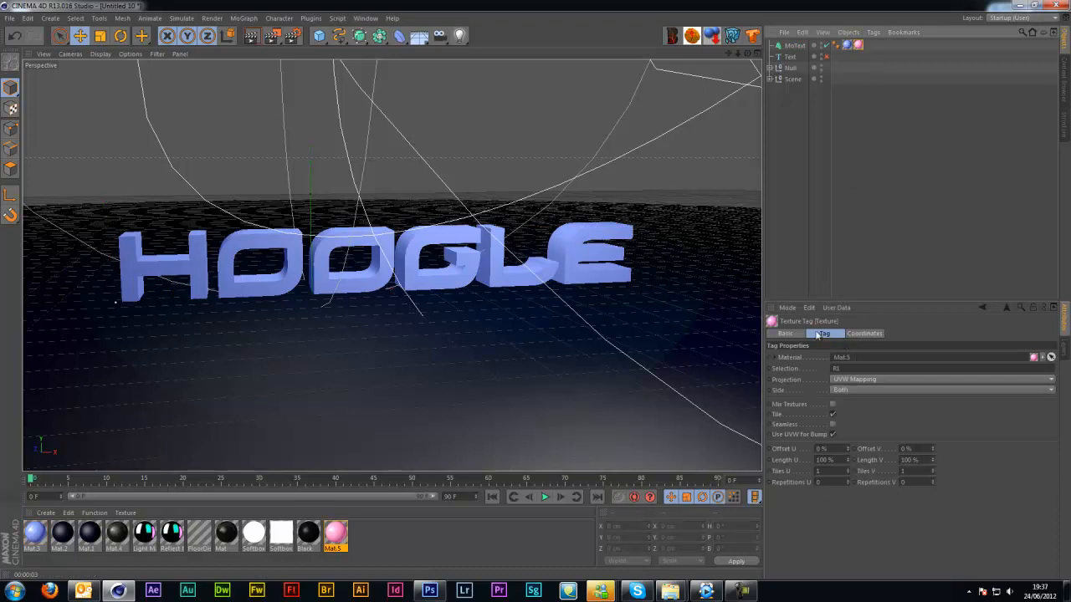
Step: Set both the start and end caps of the MoText to Fillet Cap and render the view
{"action": "left_click", "coordinate": [793, 46]}
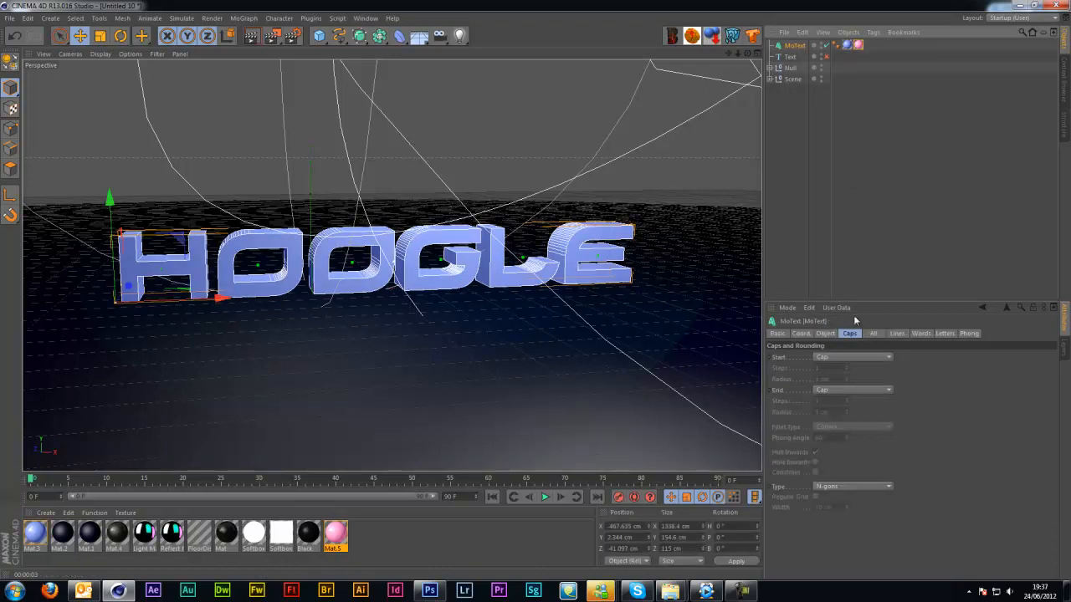
{"action": "left_click", "coordinate": [843, 357]}
{"action": "left_click", "coordinate": [836, 402]}
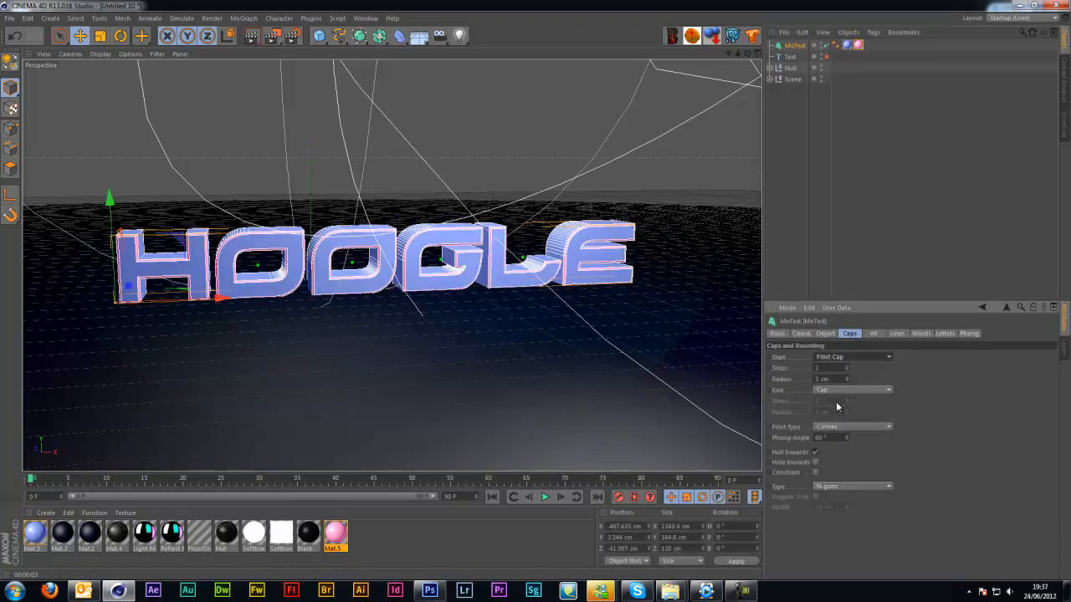
{"action": "left_click", "coordinate": [840, 391]}
{"action": "left_click", "coordinate": [839, 429]}
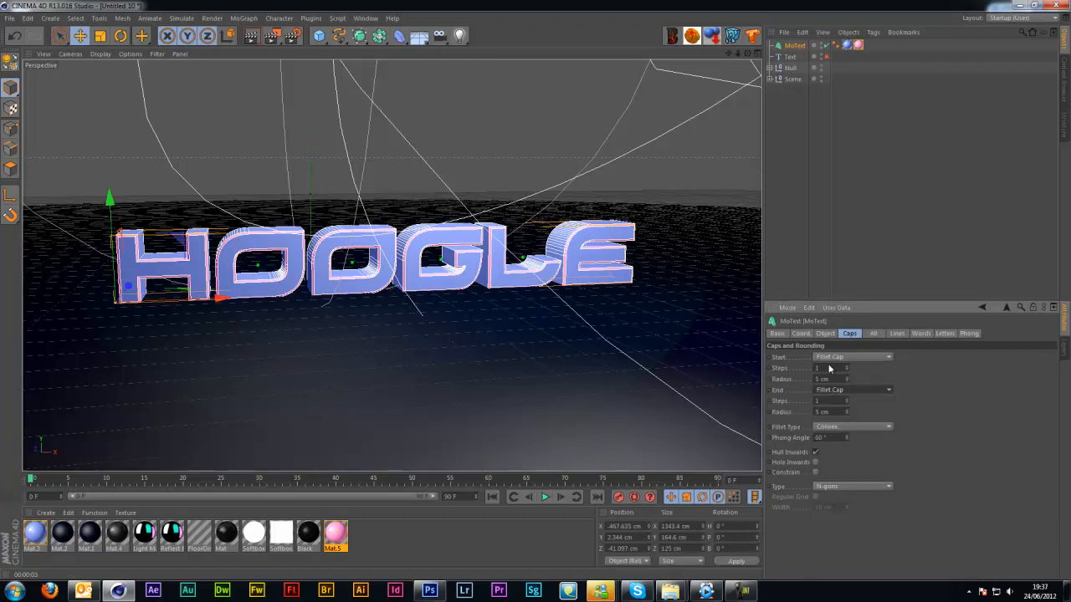
{"action": "left_click", "coordinate": [770, 199]}
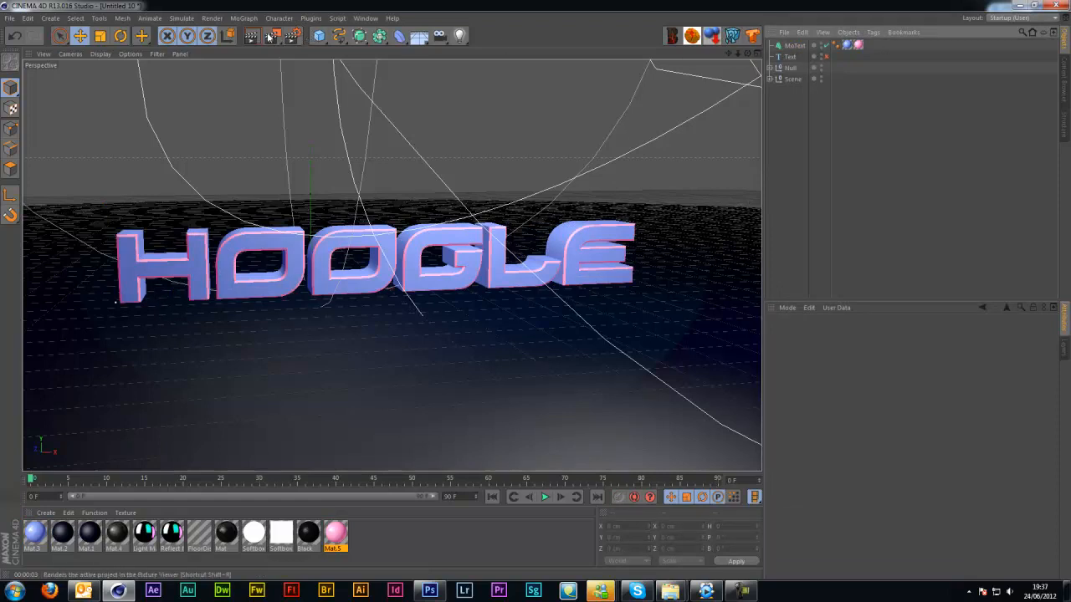
{"action": "key", "text": "ctrl+r"}
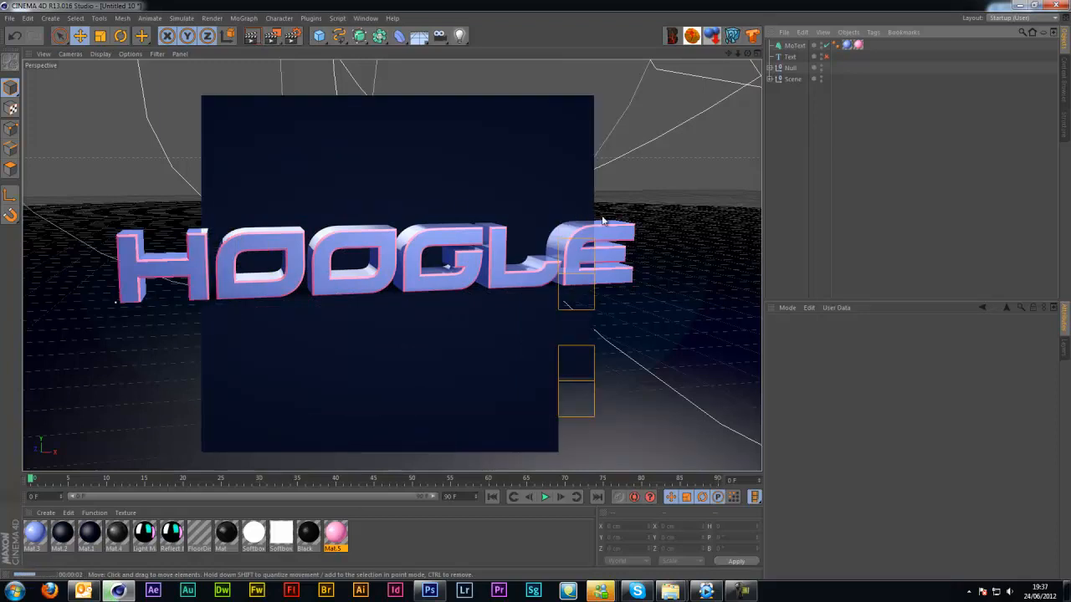
{"action": "left_click", "coordinate": [776, 148]}
Step: Duplicate the pink material and set the copy's base colour to green, about R 79, G 255, B 75
{"action": "left_click_drag", "start_coordinate": [340, 537], "coordinate": [424, 539], "text": "ctrl"}
{"action": "double_click", "coordinate": [363, 536]}
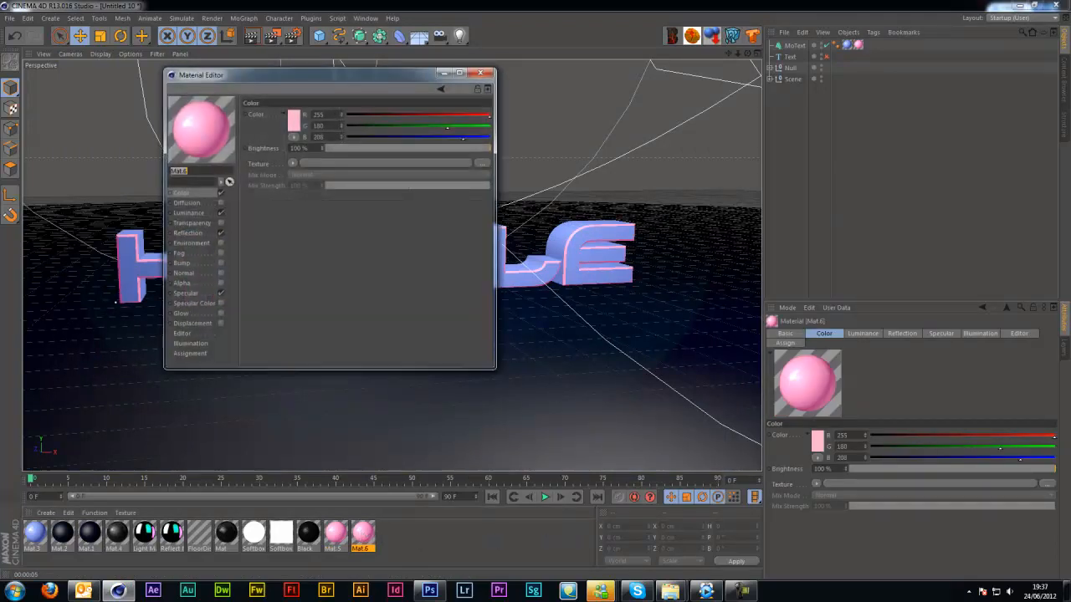
{"action": "left_click_drag", "start_coordinate": [450, 127], "coordinate": [390, 110]}
{"action": "left_click_drag", "start_coordinate": [459, 139], "coordinate": [388, 137]}
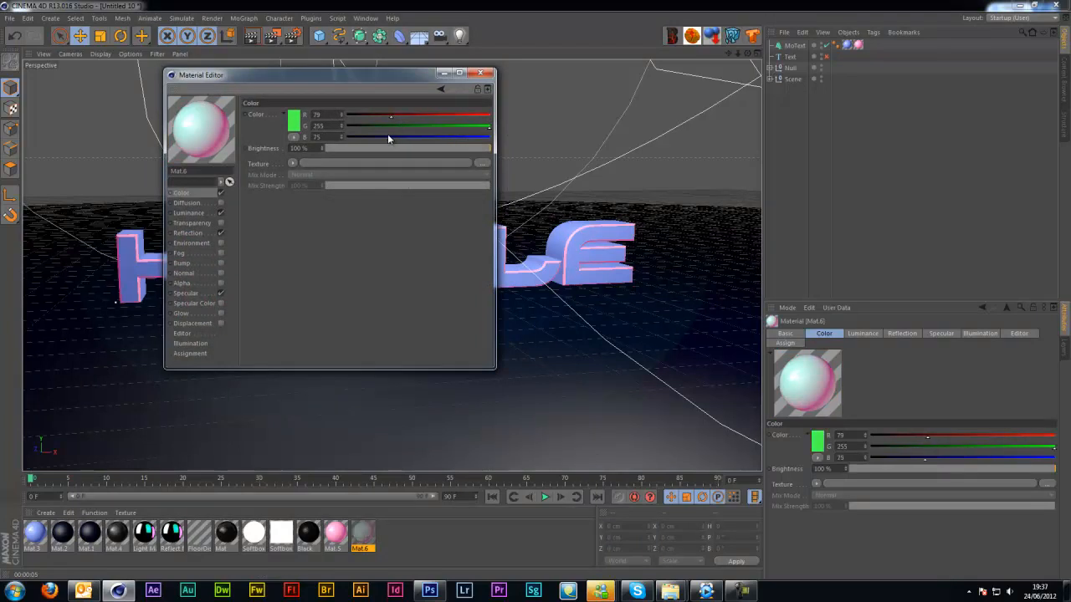
Step: Set the duplicated material's luminance colour to green, about R 112, G 255, B 122, and close the material editor
{"action": "left_click", "coordinate": [202, 212]}
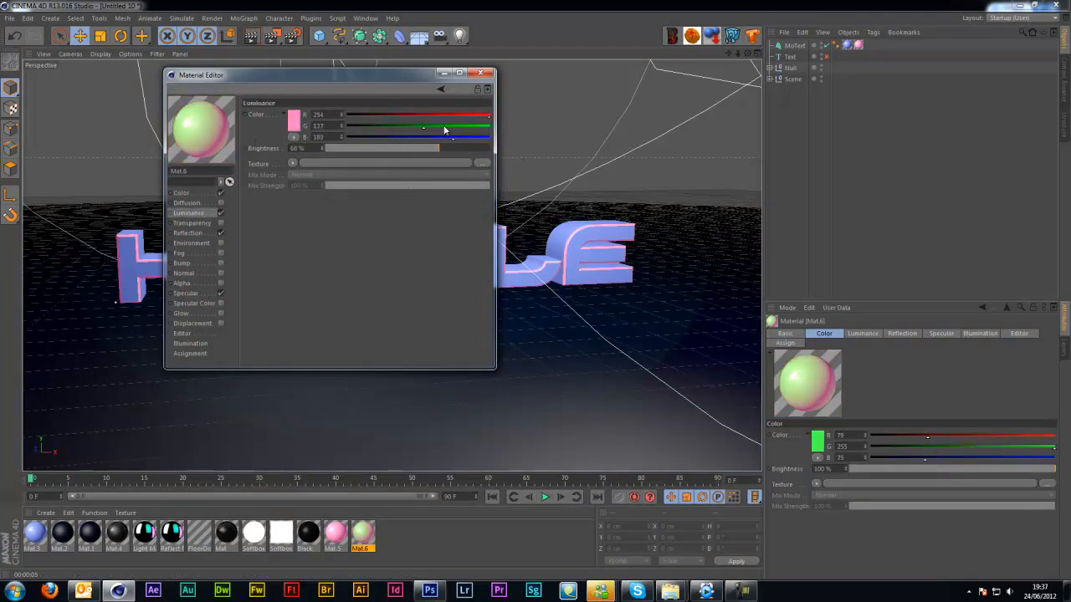
{"action": "left_click_drag", "start_coordinate": [444, 129], "coordinate": [415, 139]}
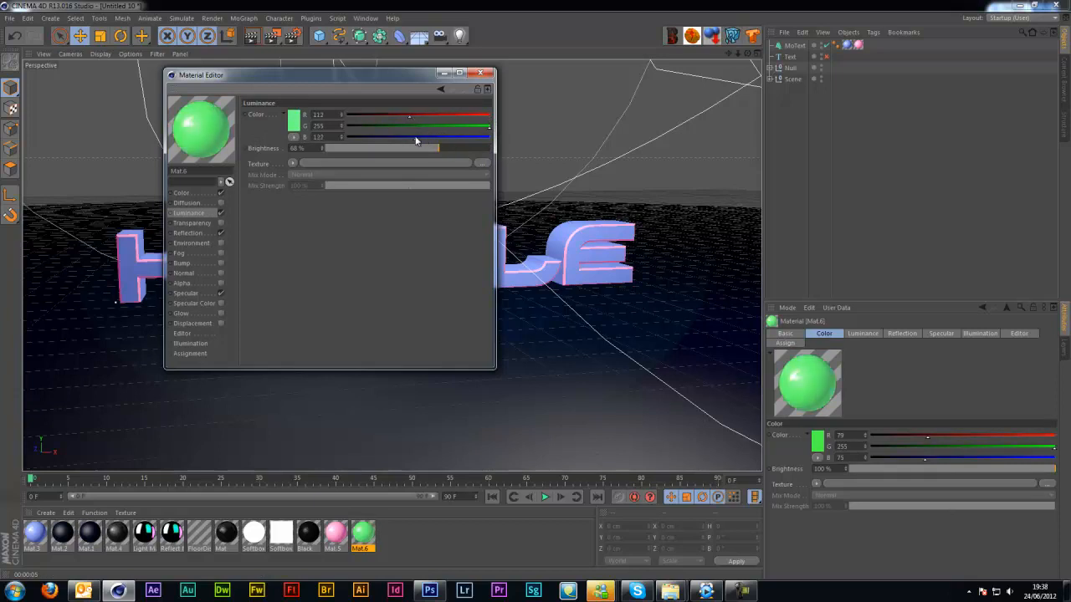
{"action": "left_click", "coordinate": [480, 73]}
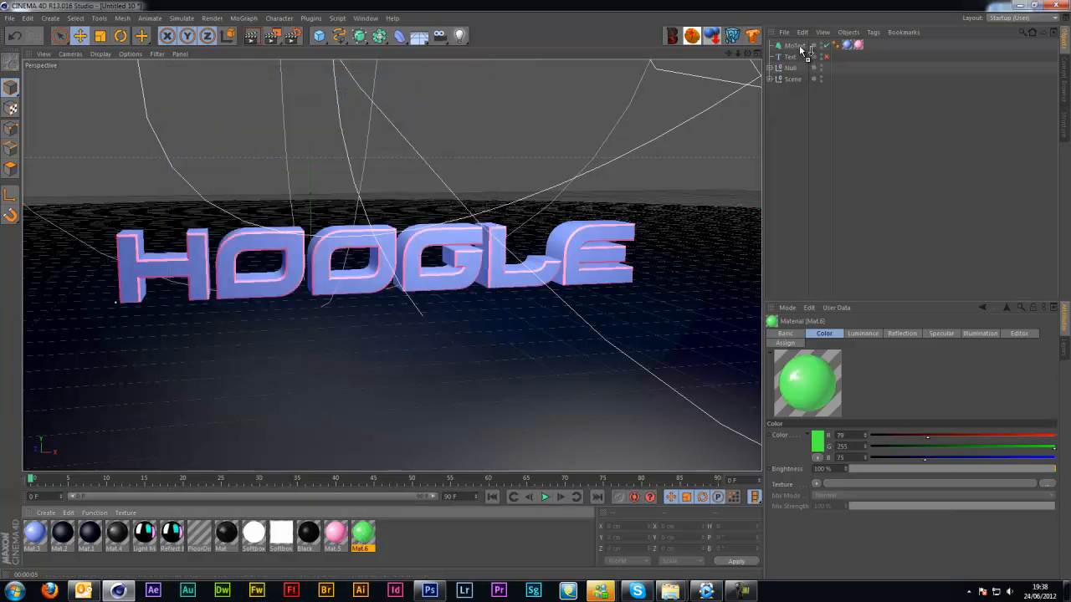
Step: Apply the green material to the MoText and restrict it to selection C1
{"action": "left_click_drag", "start_coordinate": [803, 50], "coordinate": [805, 47]}
{"action": "left_click", "coordinate": [860, 46]}
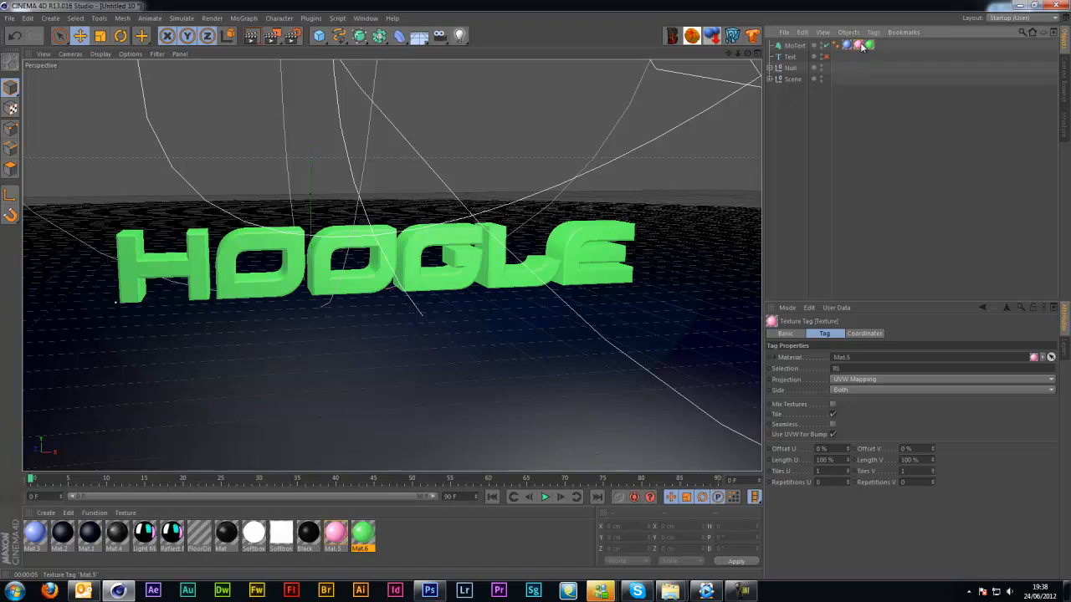
{"action": "left_click", "coordinate": [870, 45]}
{"action": "left_click", "coordinate": [872, 366]}
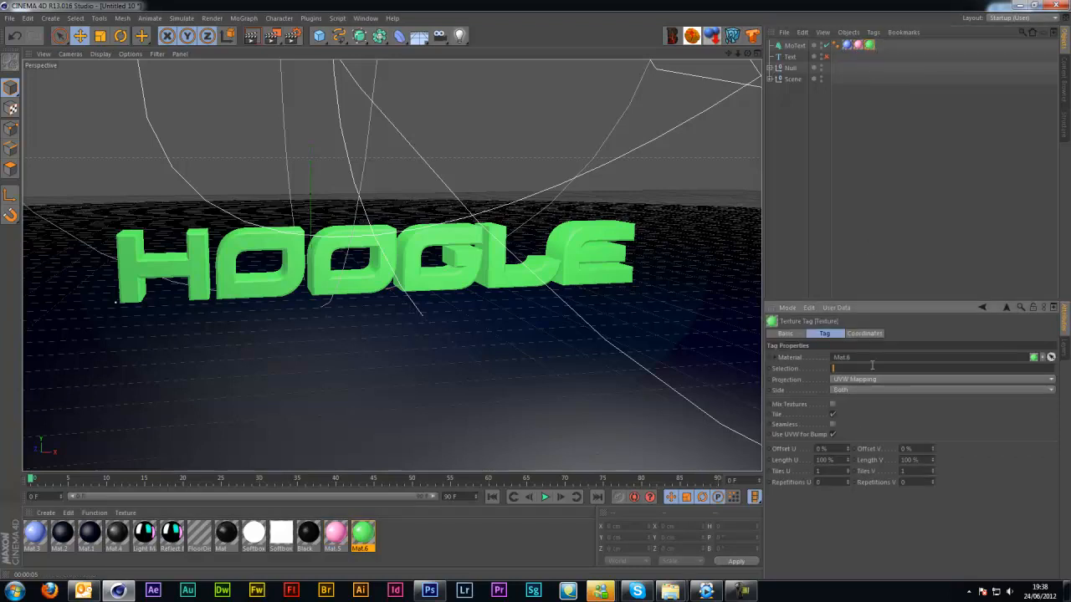
{"action": "type", "text": "C1"}
{"action": "key", "text": "Return"}
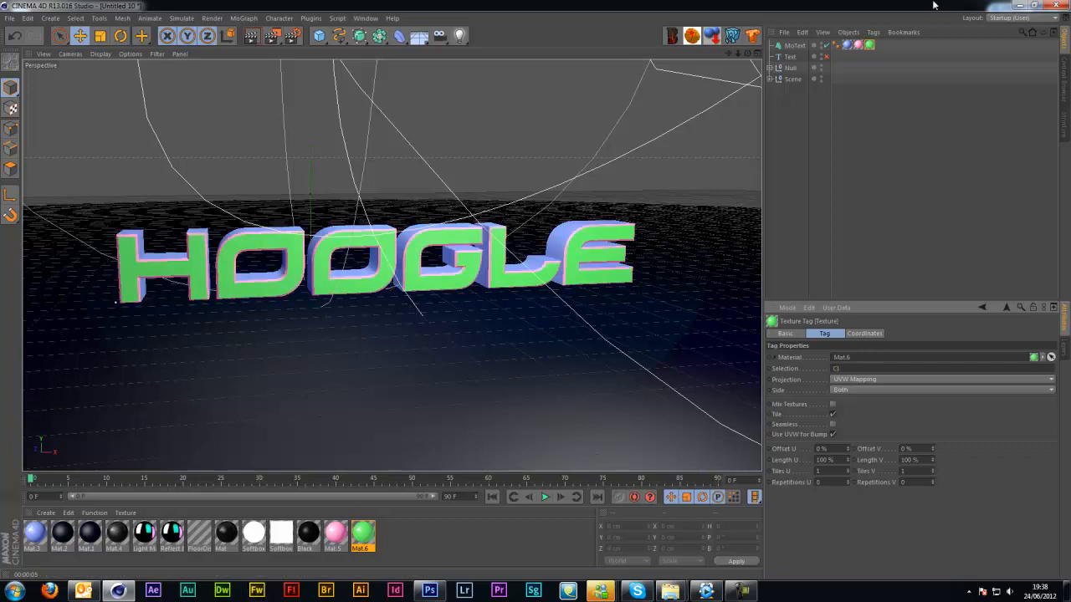
Step: Render the three-coloured text from a slightly higher, rotated viewing angle and select the MoText
{"action": "left_click_drag", "start_coordinate": [743, 54], "coordinate": [544, 289]}
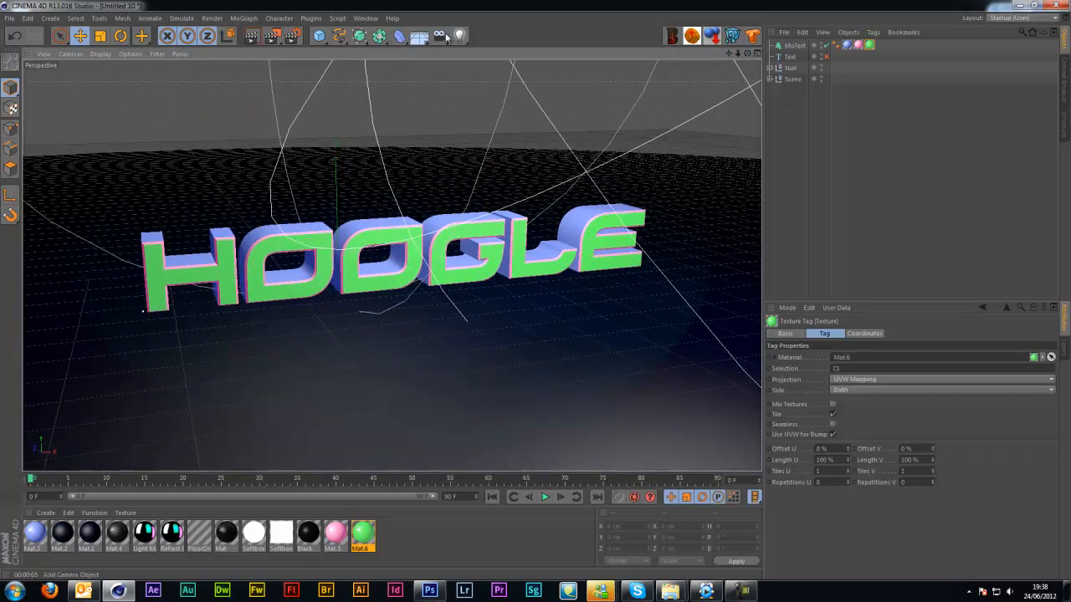
{"action": "left_click", "coordinate": [250, 42]}
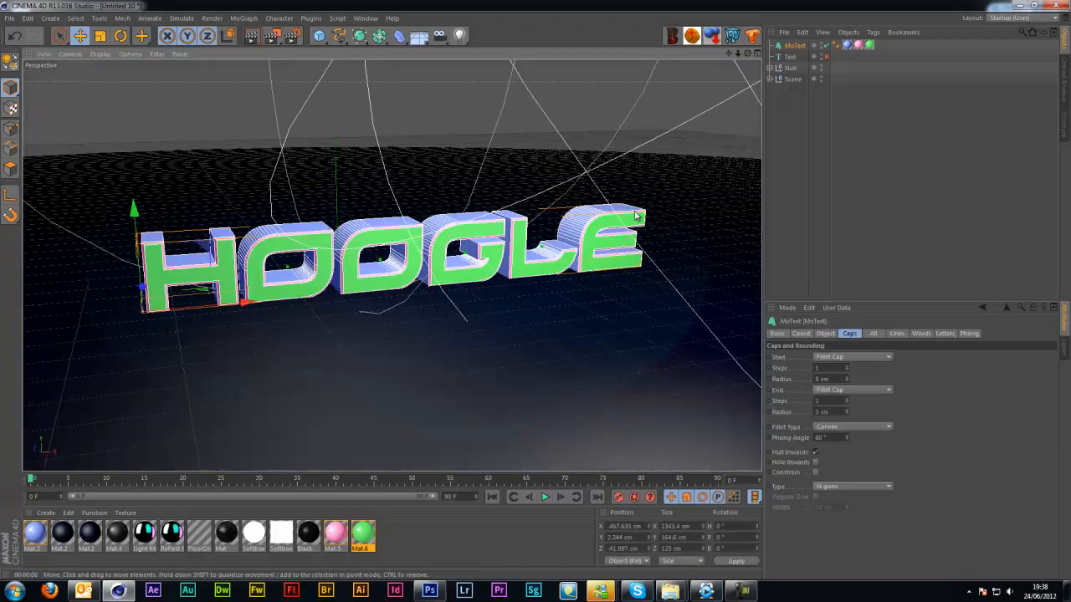
{"action": "left_click", "coordinate": [636, 215]}
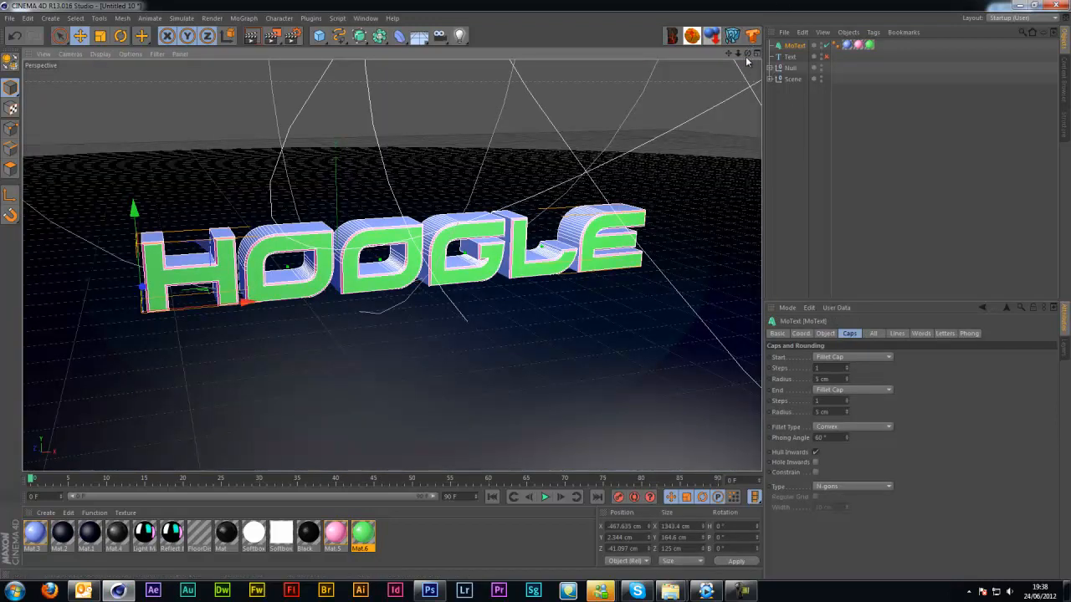
Step: Change the pink texture tag's selection on the MoText to R2
{"action": "left_click", "coordinate": [858, 45]}
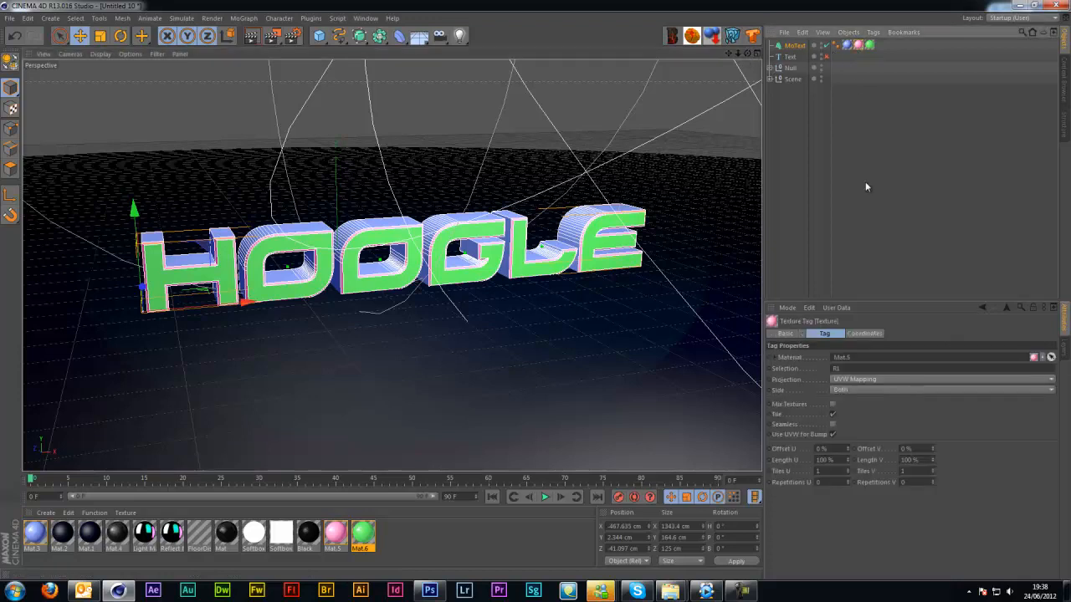
{"action": "left_click", "coordinate": [849, 368]}
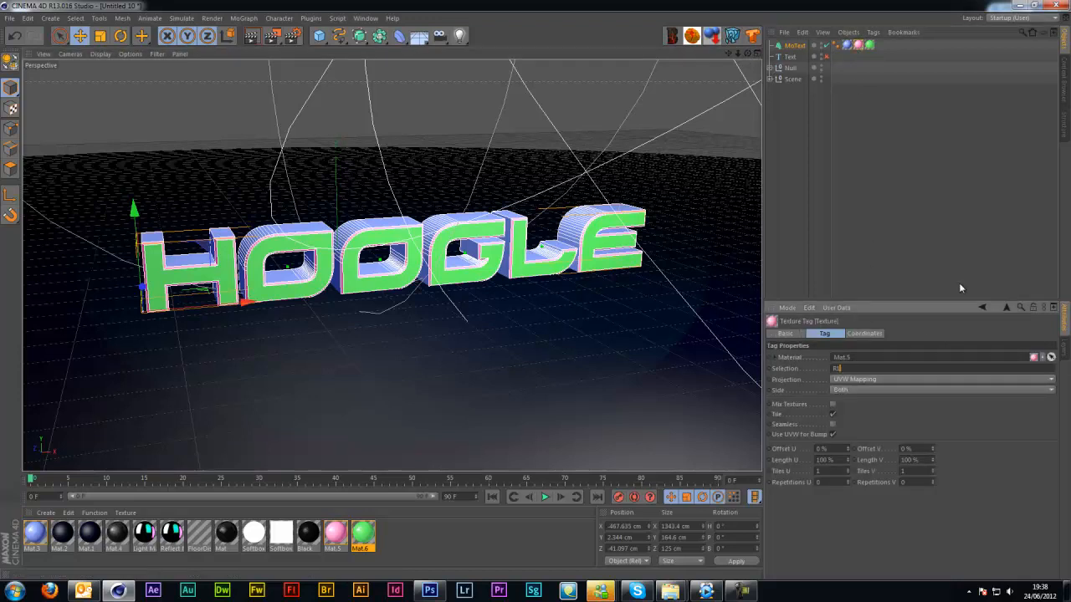
{"action": "key", "text": "BackSpace"}
{"action": "type", "text": "2"}
{"action": "key", "text": "Return"}
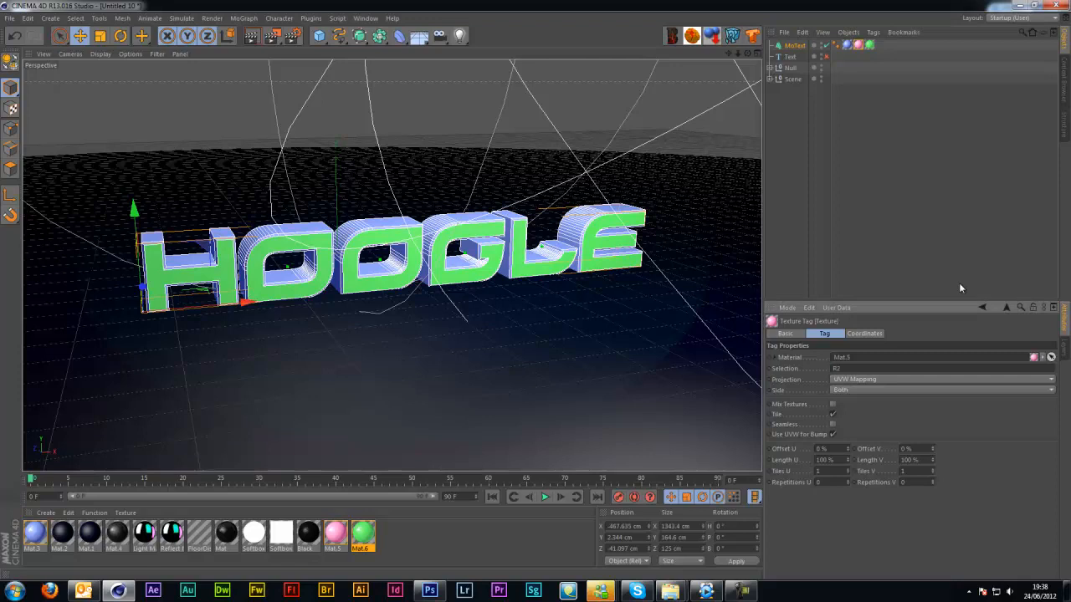
Step: Change the green texture tag's selection on the MoText to C2
{"action": "left_click", "coordinate": [869, 45]}
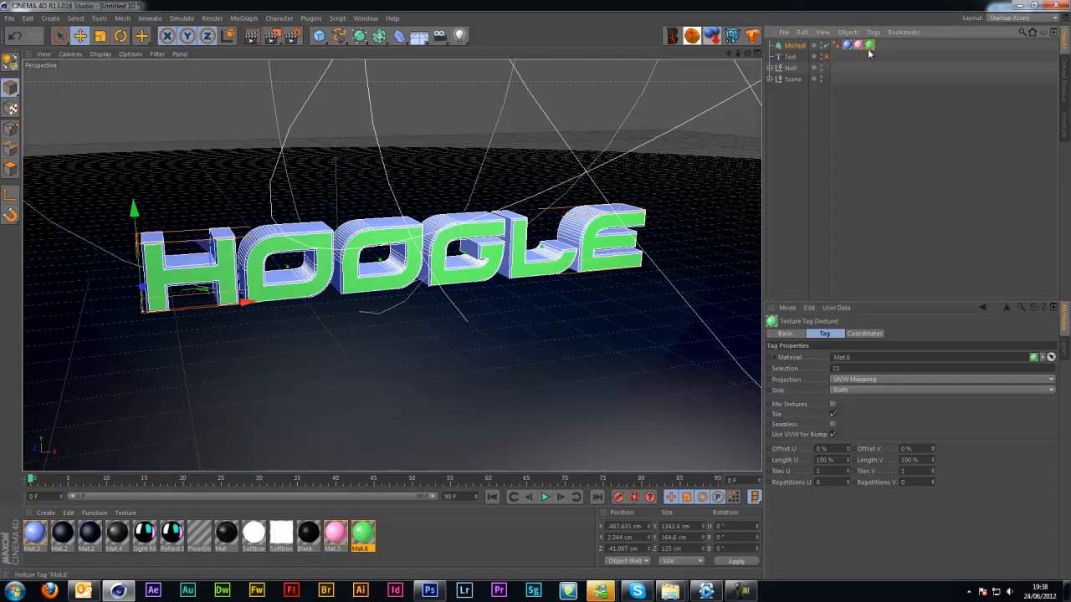
{"action": "left_click", "coordinate": [870, 368]}
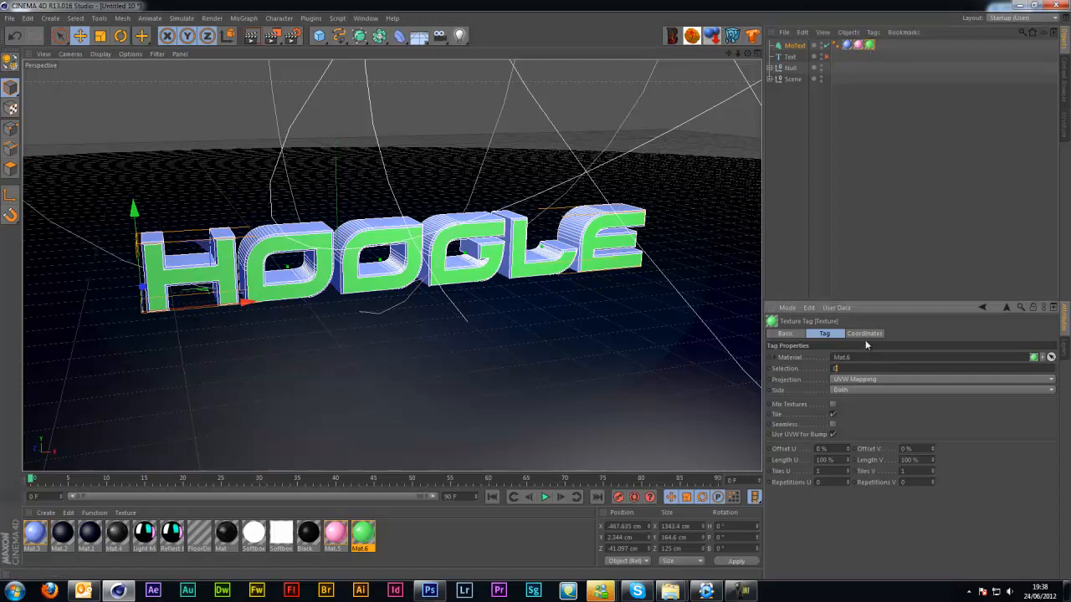
{"action": "key", "text": "BackSpace"}
{"action": "type", "text": "2"}
{"action": "key", "text": "Return"}
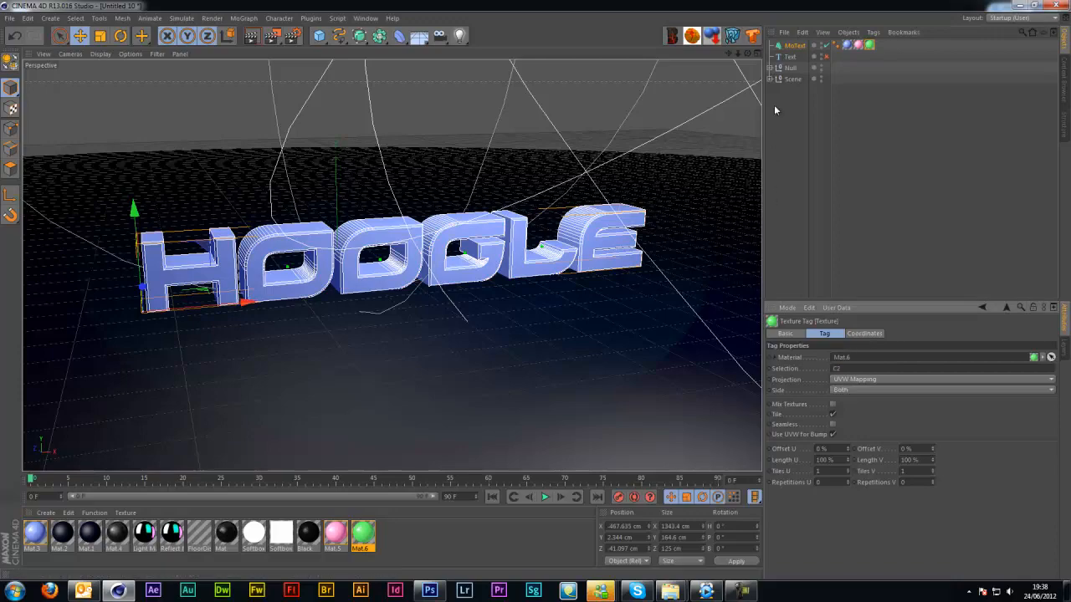
Step: Restrict the pink texture tag on the MoText to selection R1
{"action": "left_click_drag", "start_coordinate": [748, 54], "coordinate": [542, 293]}
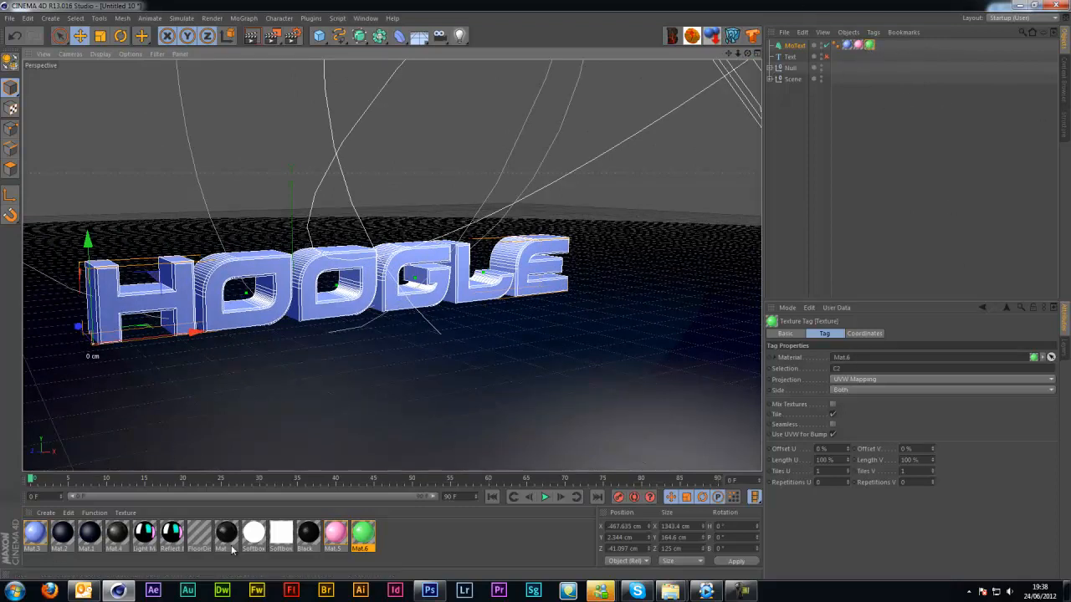
{"action": "left_click", "coordinate": [857, 44]}
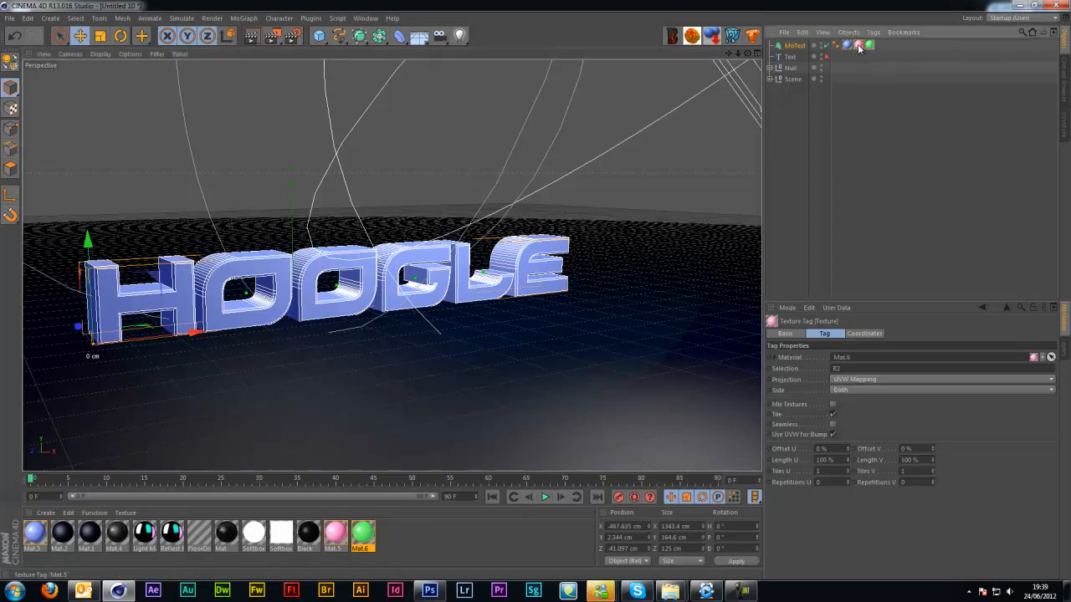
{"action": "double_click", "coordinate": [857, 366]}
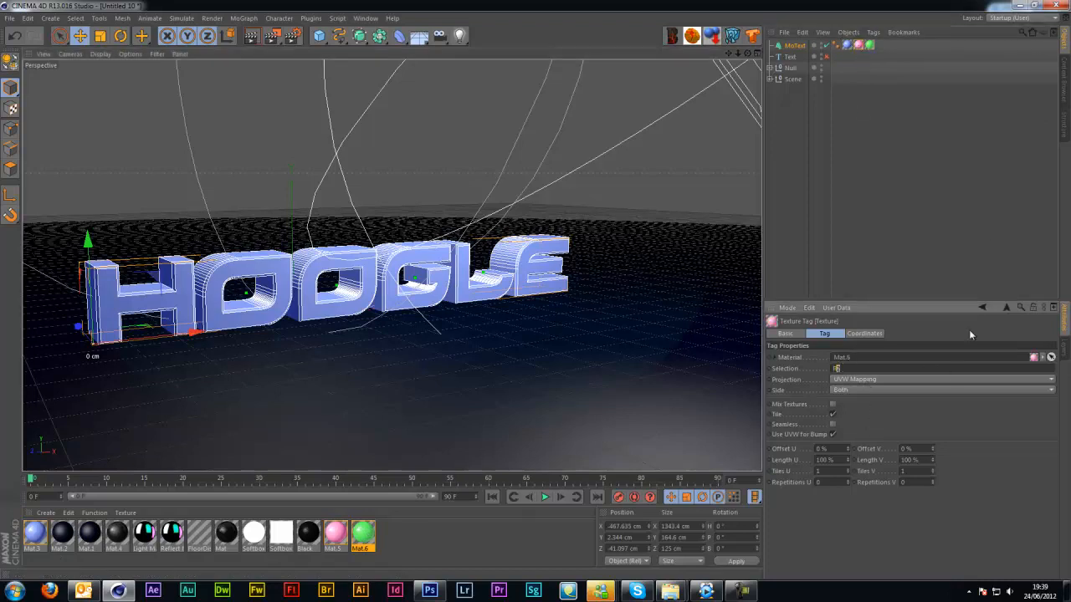
{"action": "type", "text": "R1"}
{"action": "key", "text": "Return"}
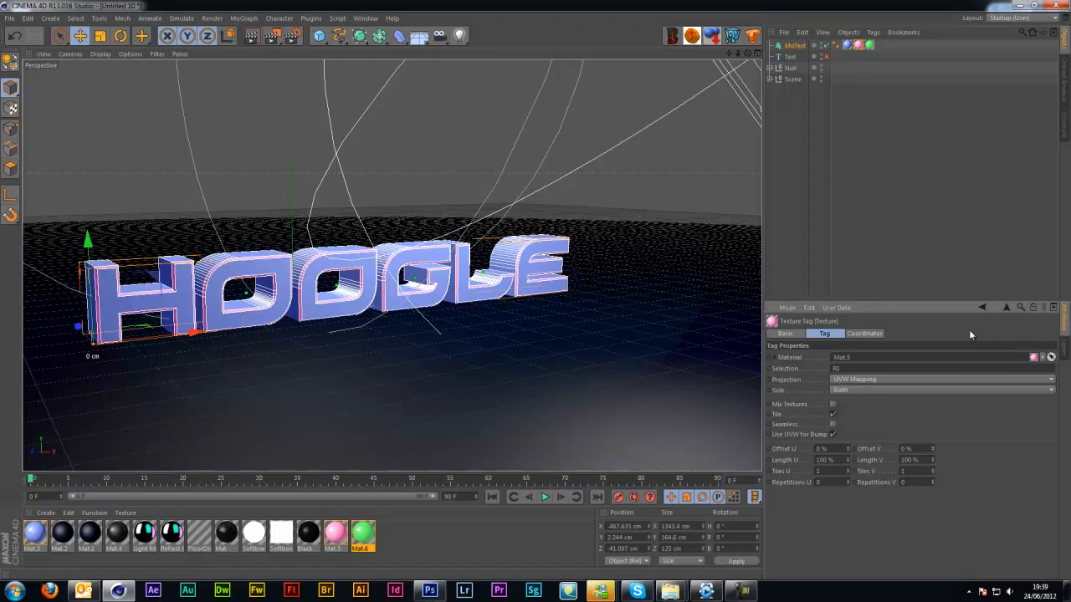
Step: Restrict the green texture tag on the MoText to selection C1 and deselect everything
{"action": "left_click", "coordinate": [870, 44]}
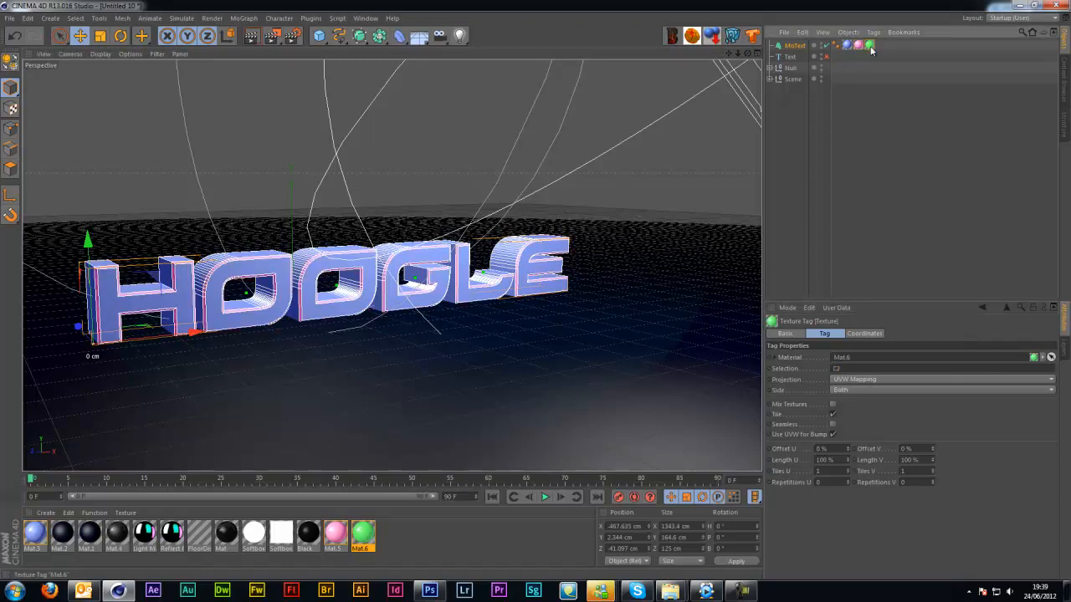
{"action": "double_click", "coordinate": [847, 369]}
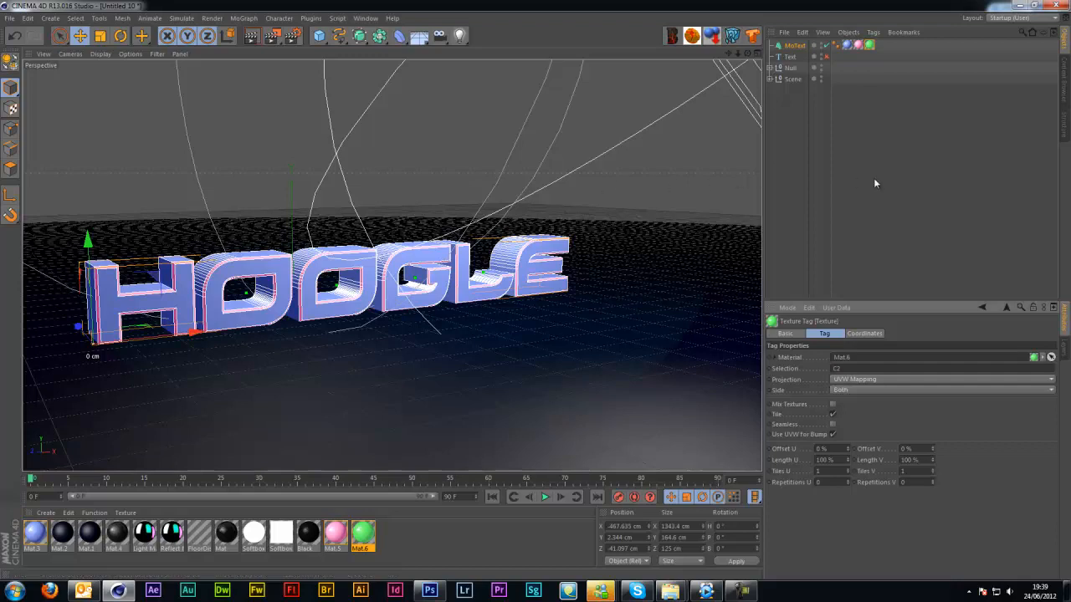
{"action": "left_click", "coordinate": [870, 47]}
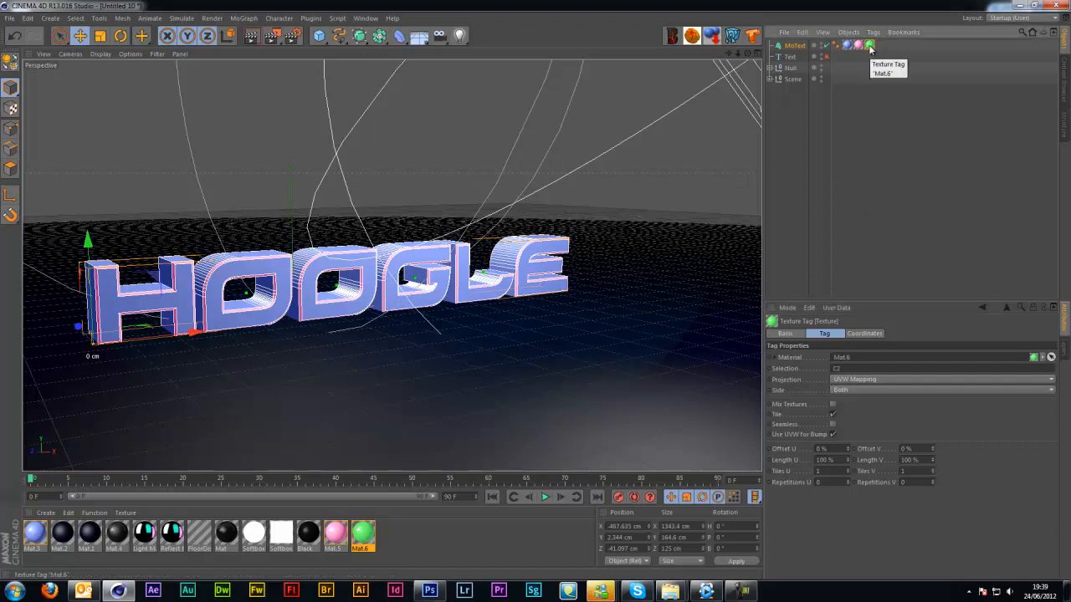
{"action": "left_click", "coordinate": [890, 139]}
{"action": "left_click", "coordinate": [870, 45]}
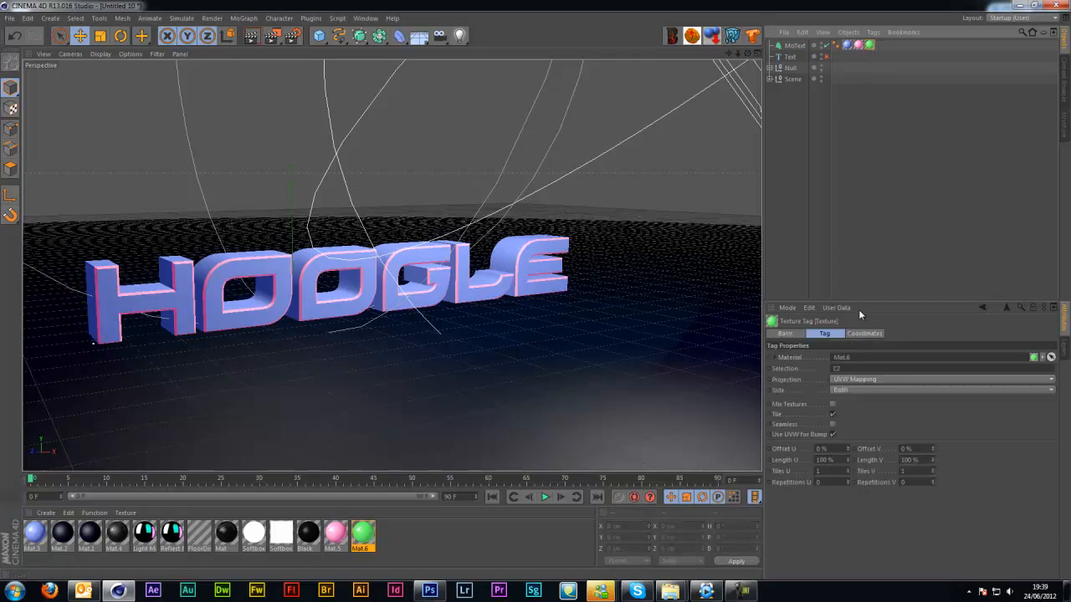
{"action": "left_click", "coordinate": [850, 369]}
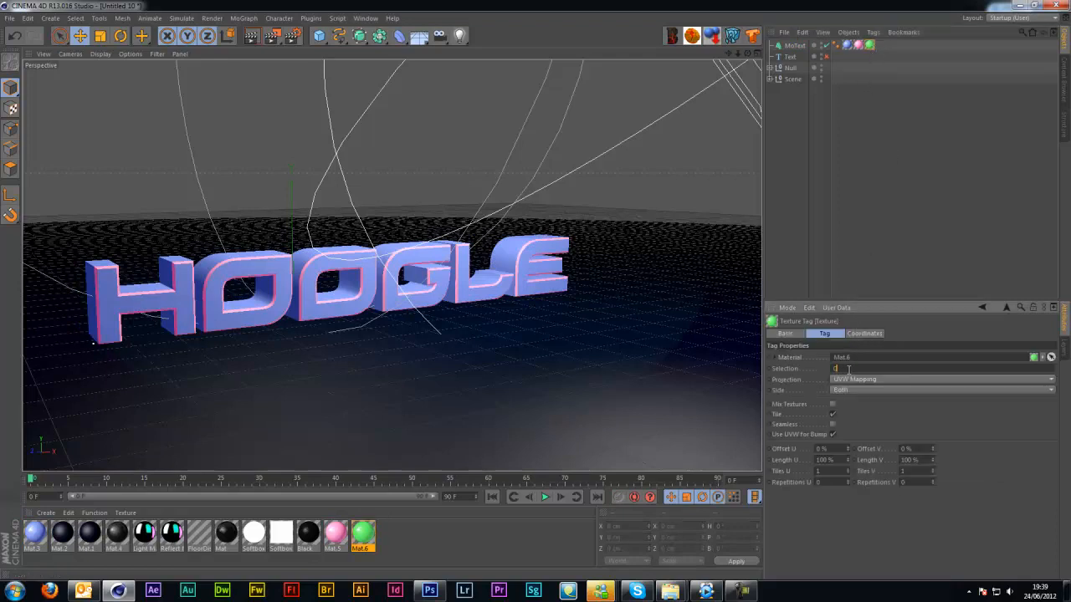
{"action": "type", "text": "C1"}
{"action": "key", "text": "Return"}
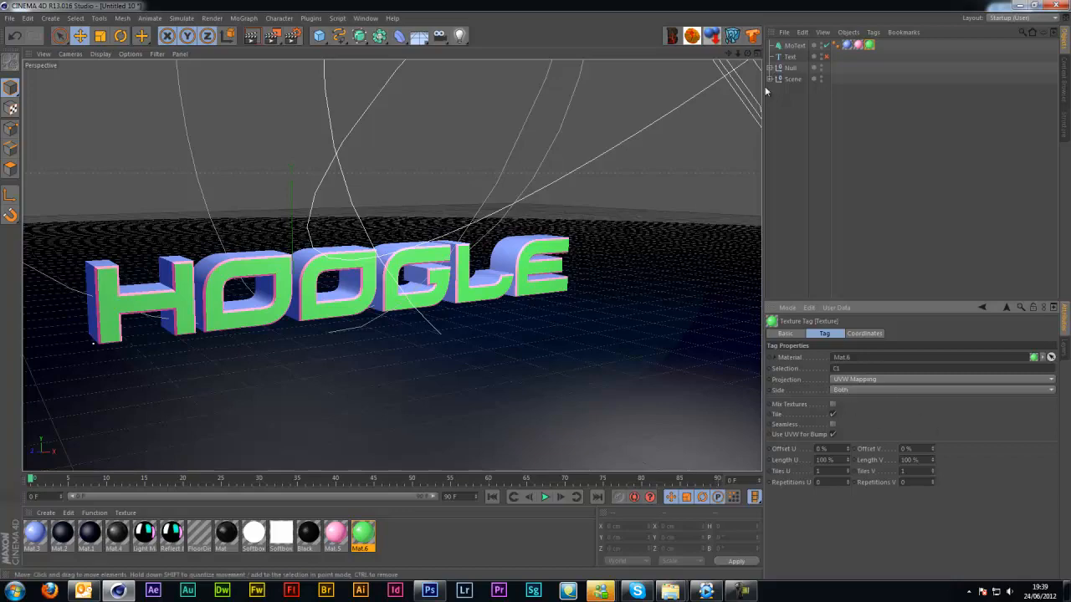
{"action": "left_click", "coordinate": [920, 147]}
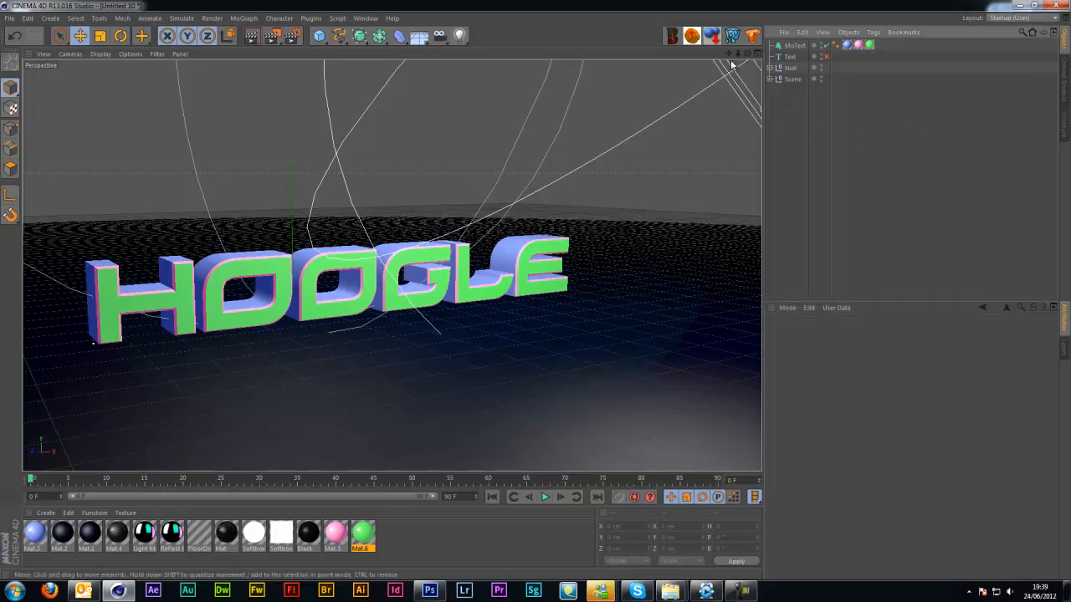
{"action": "left_click_drag", "start_coordinate": [731, 59], "coordinate": [540, 302]}
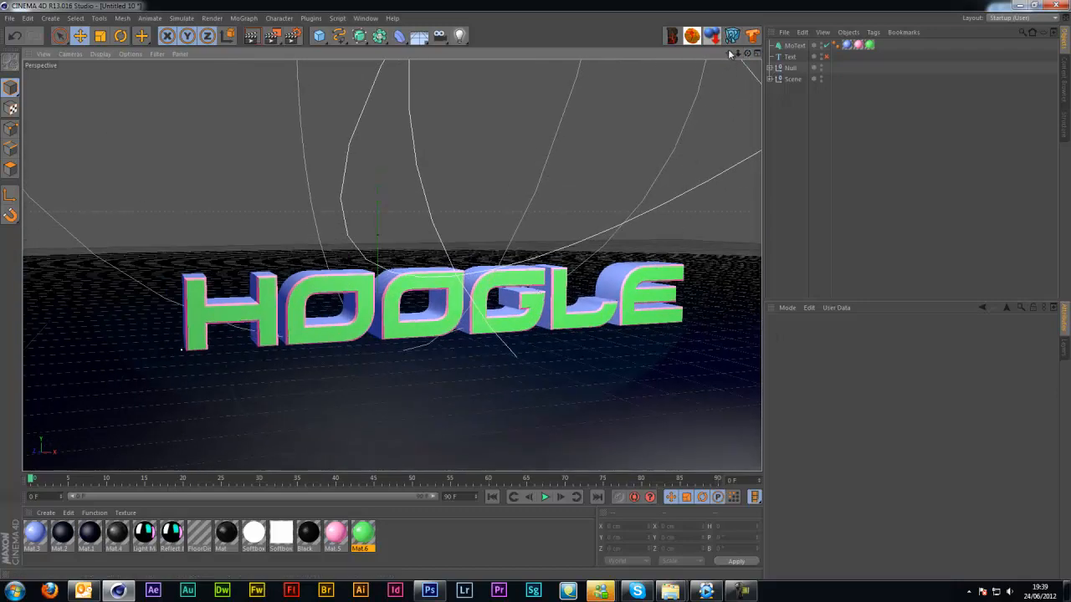
{"action": "mouse_move", "coordinate": [731, 54]}
{"action": "left_mouse_down"}
{"action": "mouse_move", "coordinate": [719, 56]}
{"action": "mouse_move", "coordinate": [730, 53]}
{"action": "left_mouse_up"}
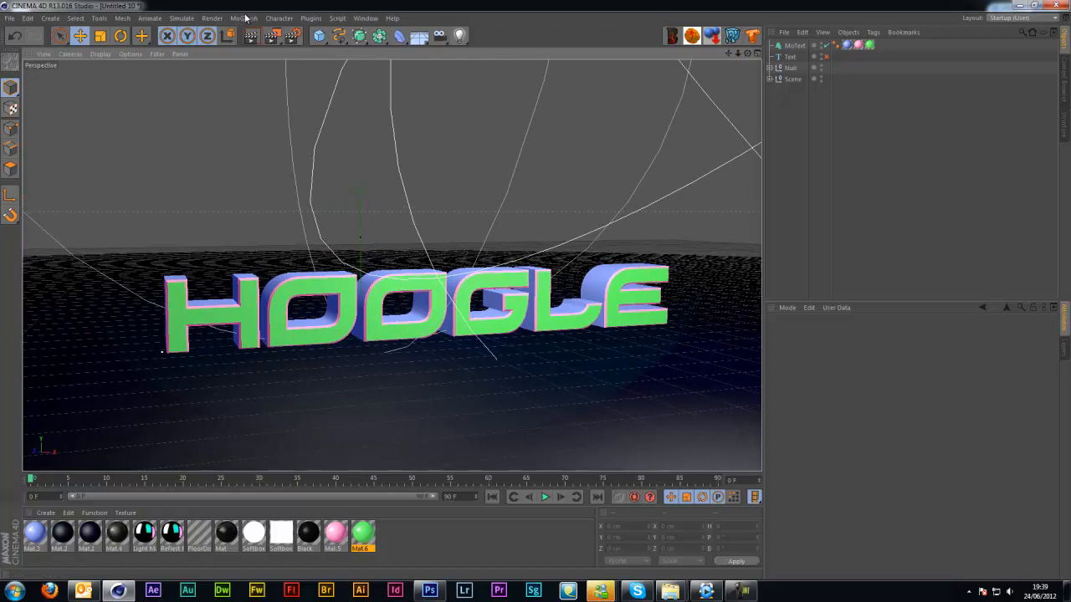
{"action": "left_click", "coordinate": [245, 19]}
{"action": "mouse_move", "coordinate": [252, 36]}
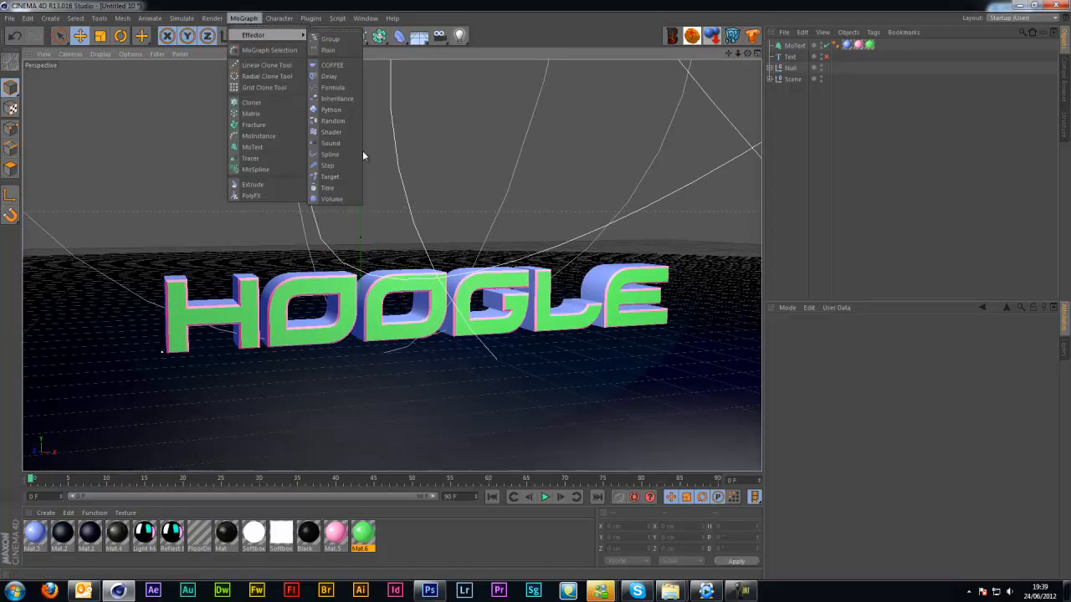
{"action": "left_click", "coordinate": [335, 121]}
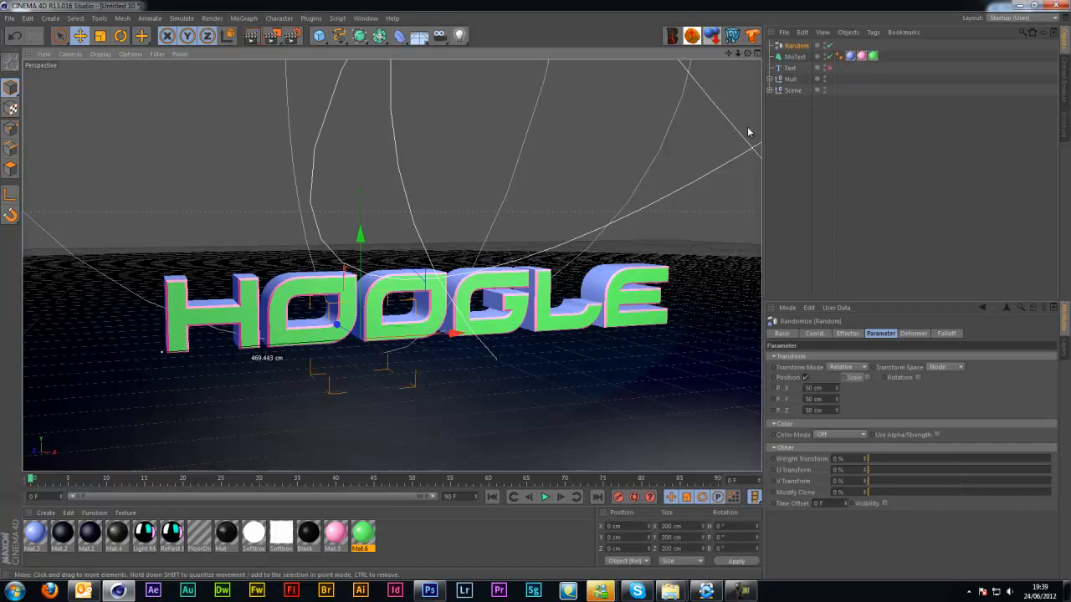
{"action": "left_click", "coordinate": [793, 56]}
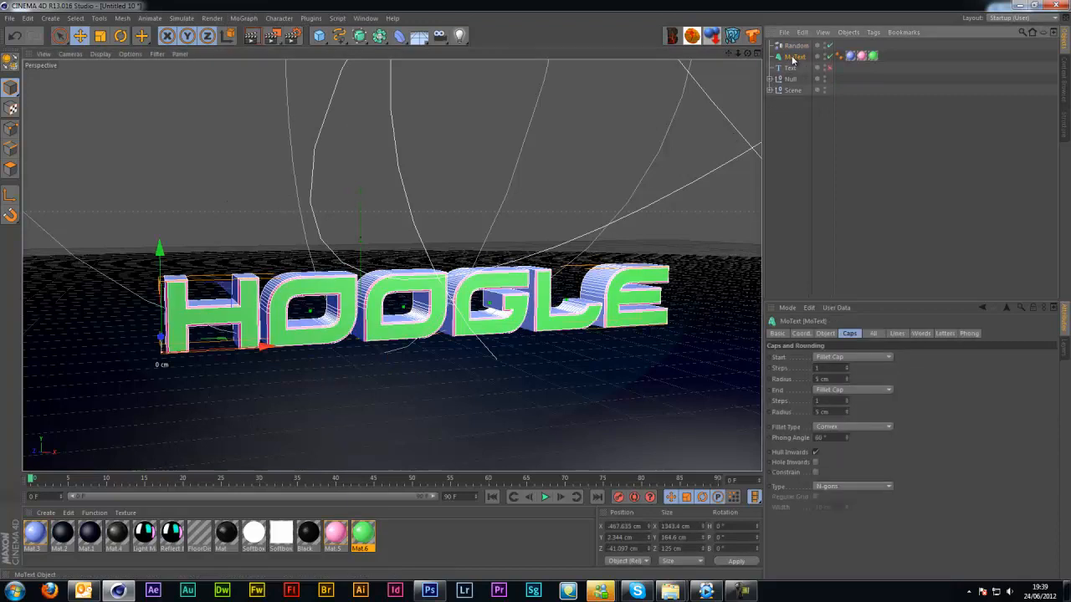
{"action": "left_click", "coordinate": [797, 47]}
{"action": "key", "text": "Delete"}
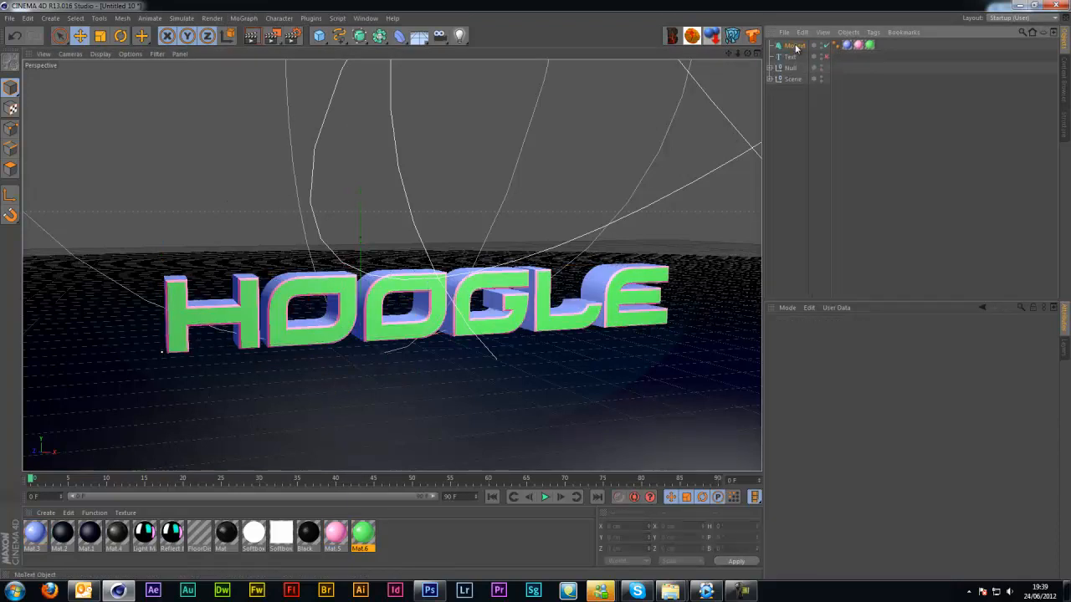
Step: Add a MoGraph Random effector that acts on the MoText object
{"action": "left_click", "coordinate": [793, 46]}
{"action": "left_click", "coordinate": [243, 17]}
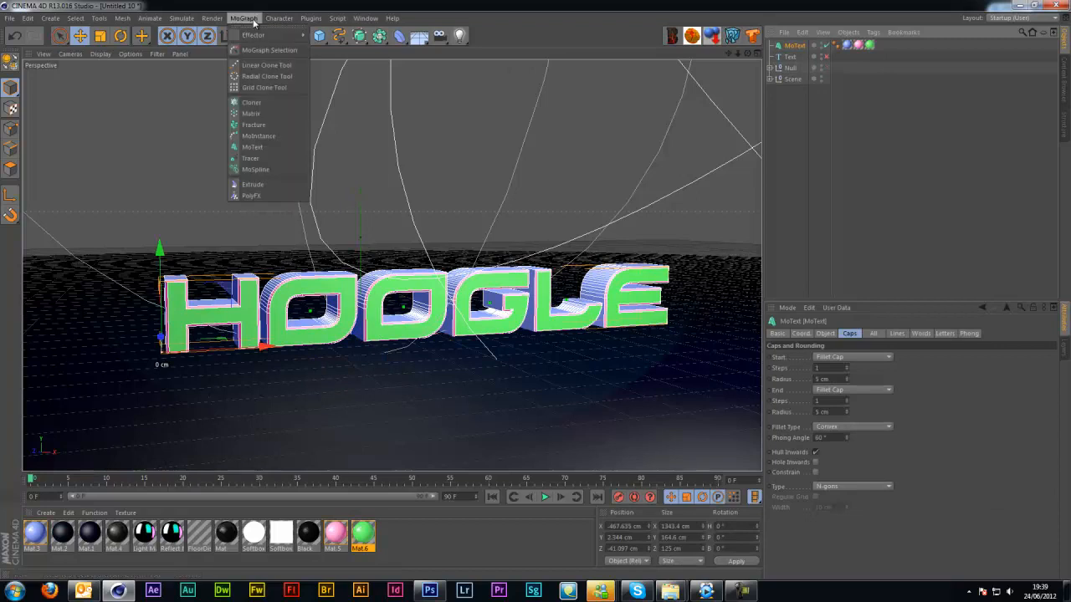
{"action": "mouse_move", "coordinate": [269, 37]}
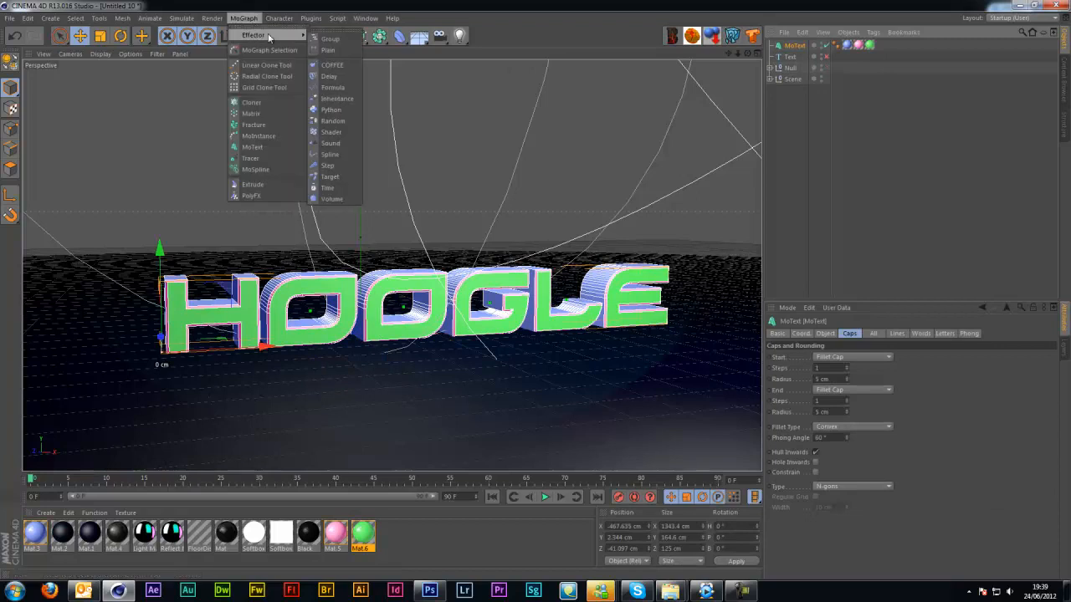
{"action": "left_click", "coordinate": [341, 121]}
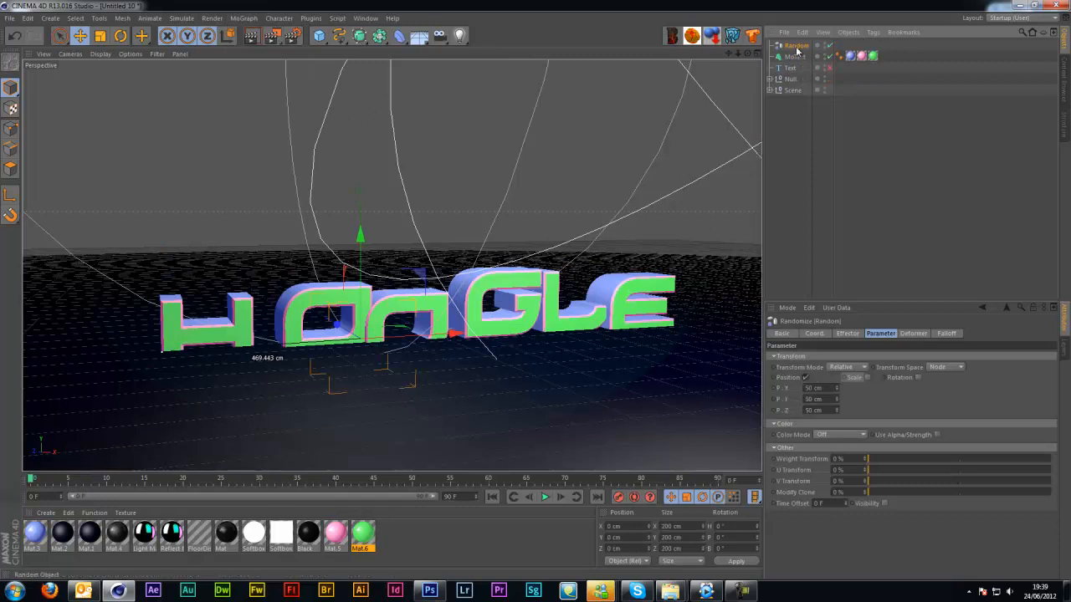
Step: Make the Random effector affect rotation instead of position, with its heading rotation (R.H) set to about 89°
{"action": "left_click", "coordinate": [805, 377]}
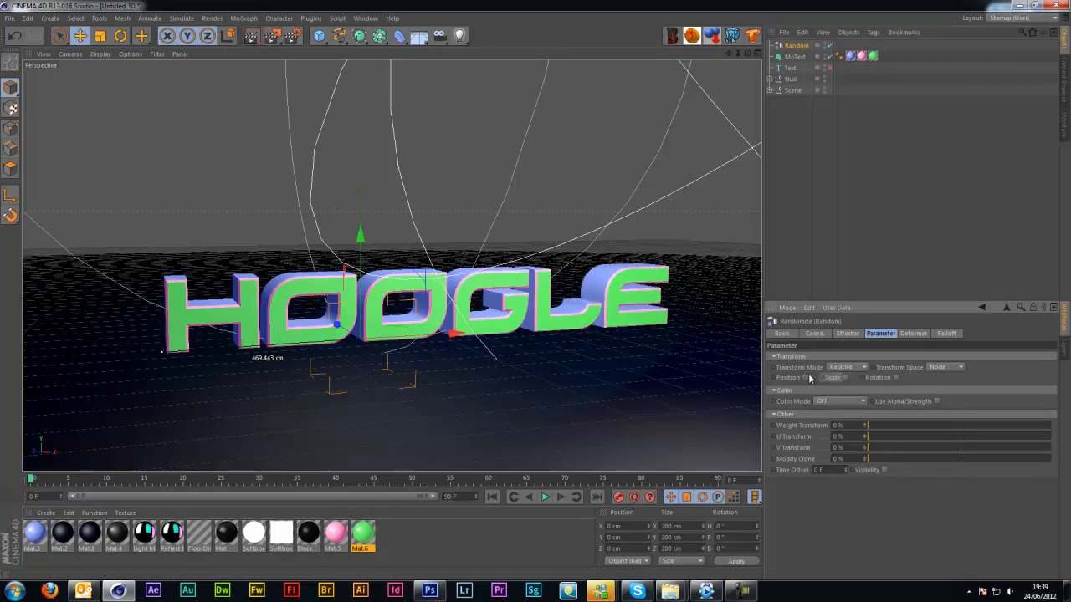
{"action": "left_click", "coordinate": [896, 377]}
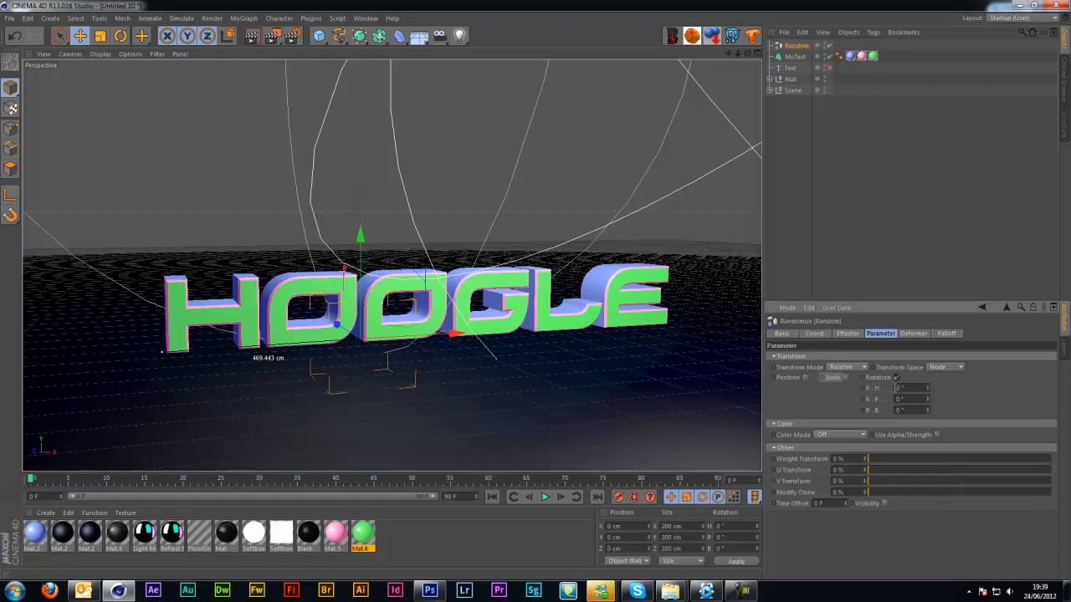
{"action": "mouse_move", "coordinate": [929, 387]}
{"action": "left_mouse_down"}
{"action": "mouse_move", "coordinate": [930, 482]}
{"action": "mouse_move", "coordinate": [925, 374]}
{"action": "left_mouse_up"}
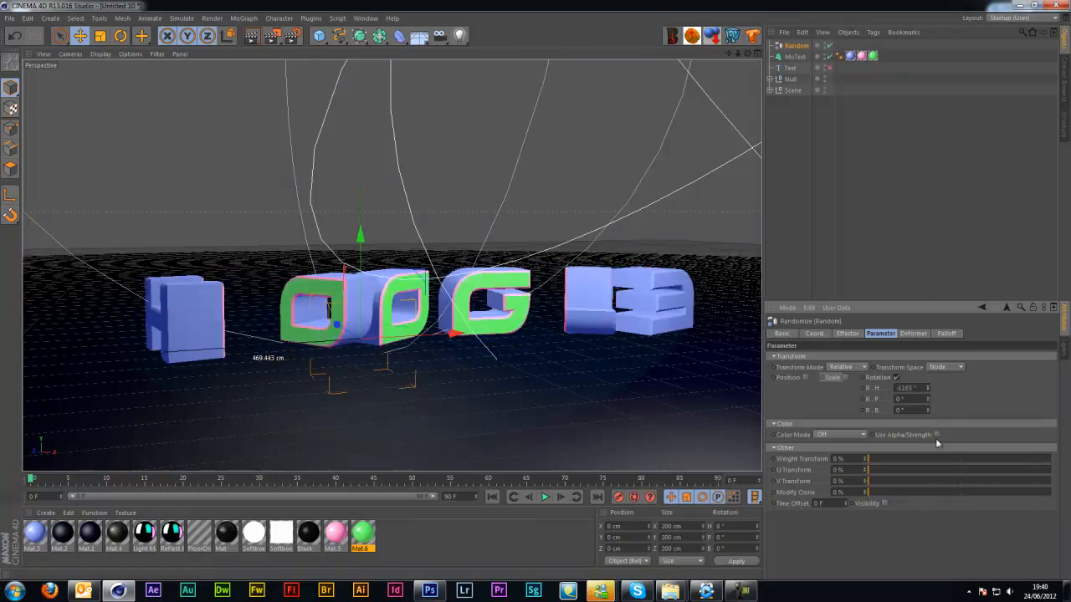
{"action": "left_click_drag", "start_coordinate": [949, 425], "coordinate": [978, 481]}
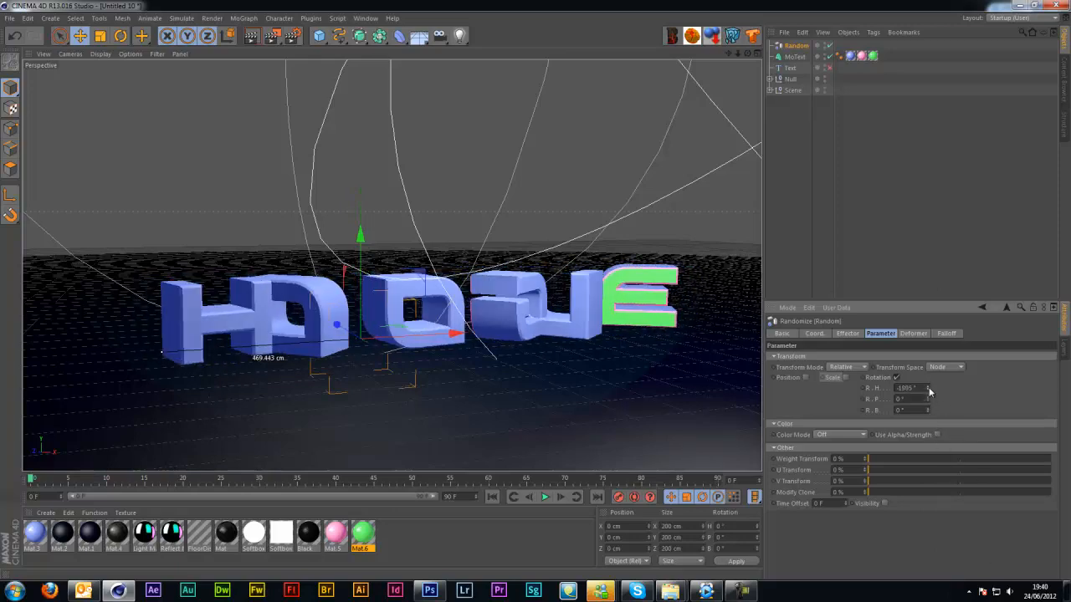
{"action": "mouse_move", "coordinate": [929, 387]}
{"action": "left_mouse_down"}
{"action": "mouse_move", "coordinate": [906, 341]}
{"action": "mouse_move", "coordinate": [929, 369]}
{"action": "left_mouse_up"}
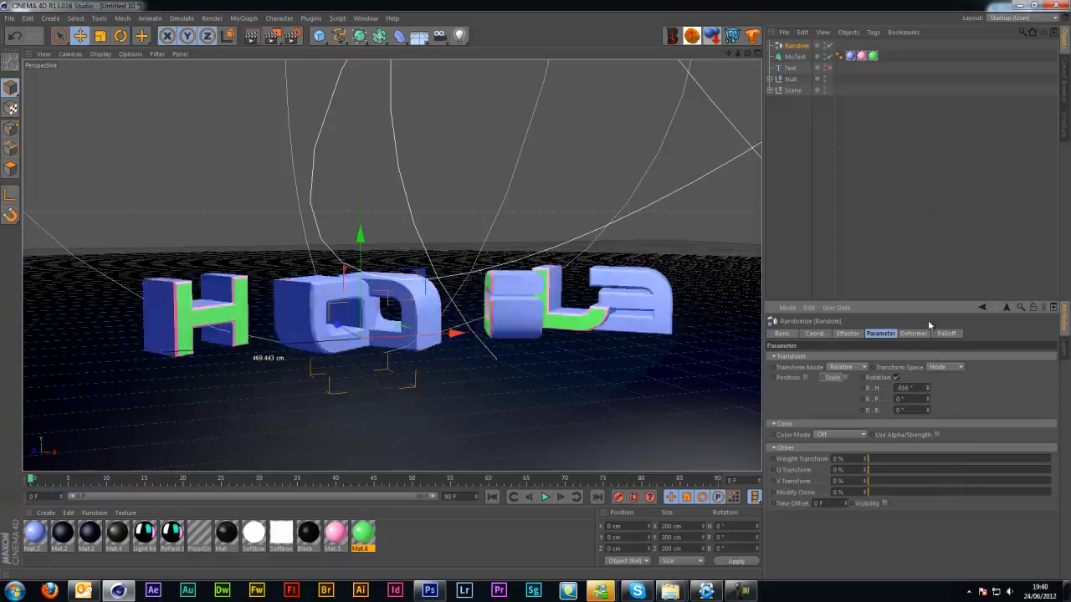
{"action": "left_click_drag", "start_coordinate": [928, 320], "coordinate": [930, 394]}
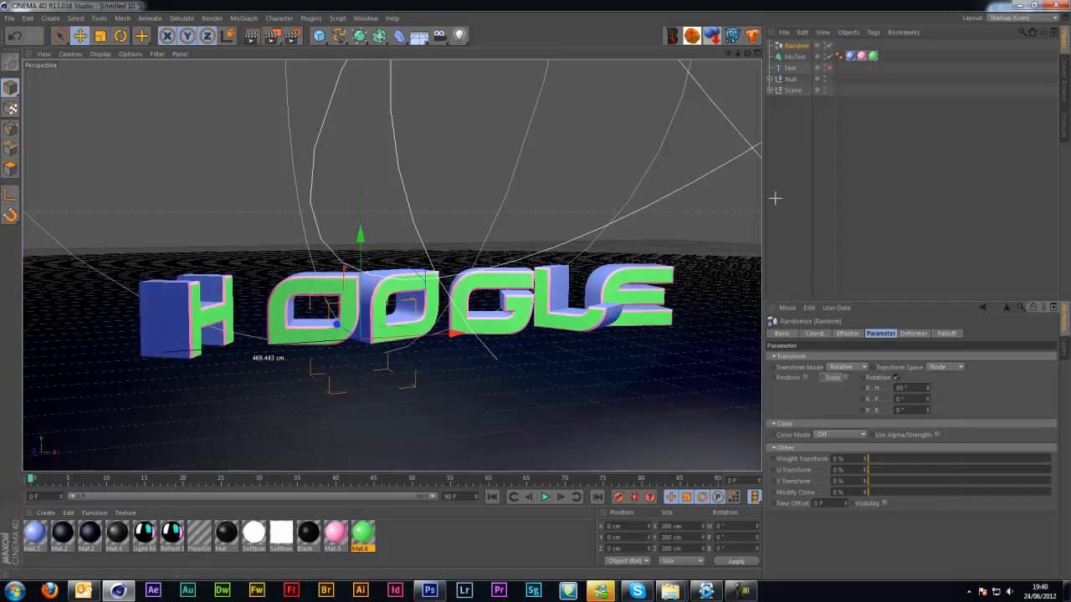
{"action": "left_click", "coordinate": [641, 220]}
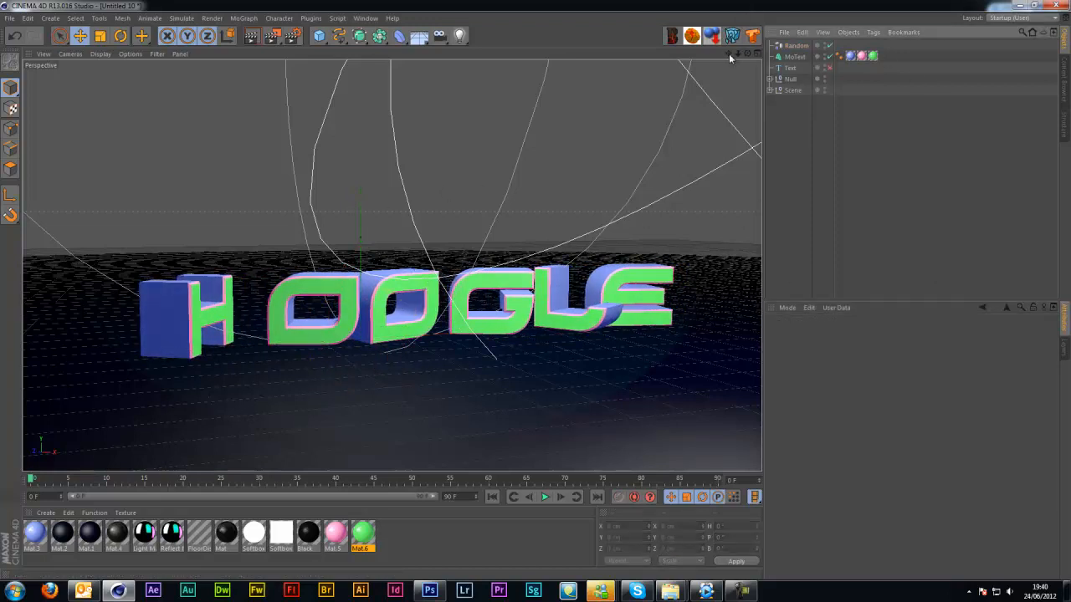
{"action": "left_click_drag", "start_coordinate": [728, 53], "coordinate": [692, 55]}
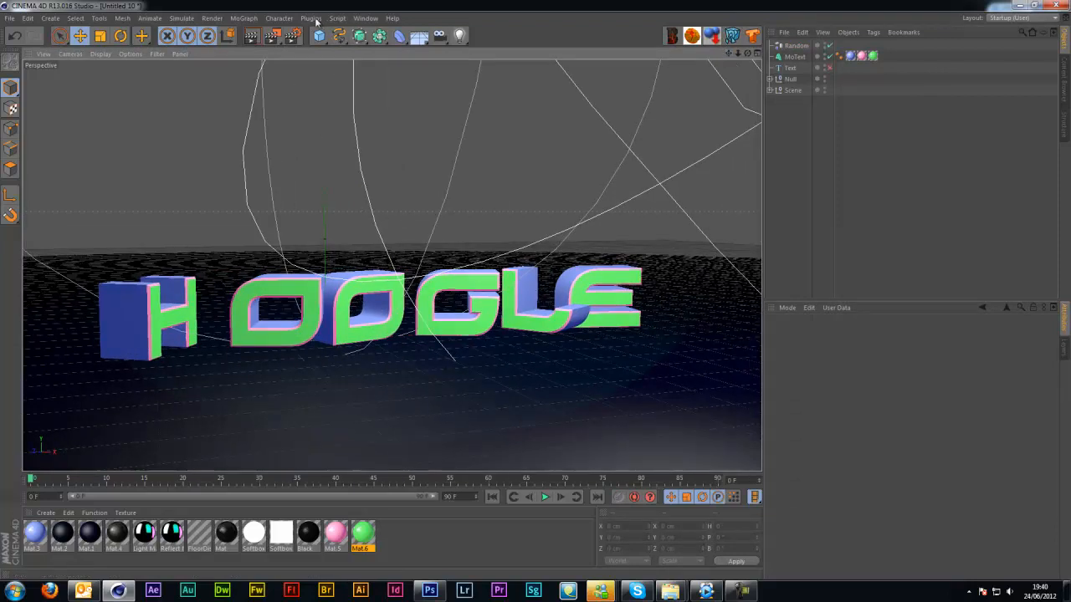
{"action": "left_click", "coordinate": [243, 18]}
{"action": "mouse_move", "coordinate": [252, 35]}
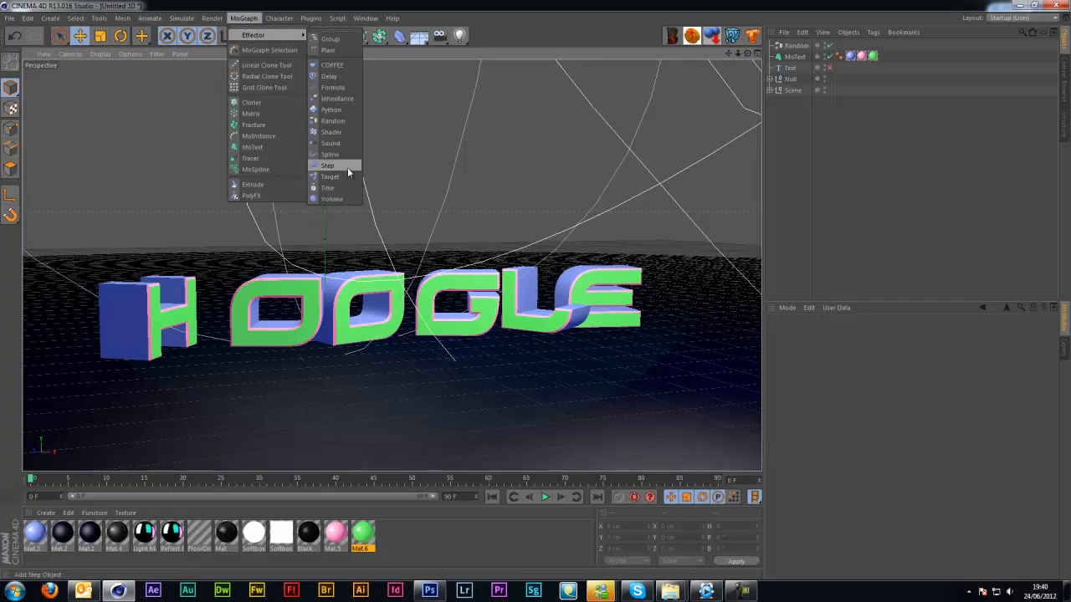
{"action": "left_click", "coordinate": [885, 152]}
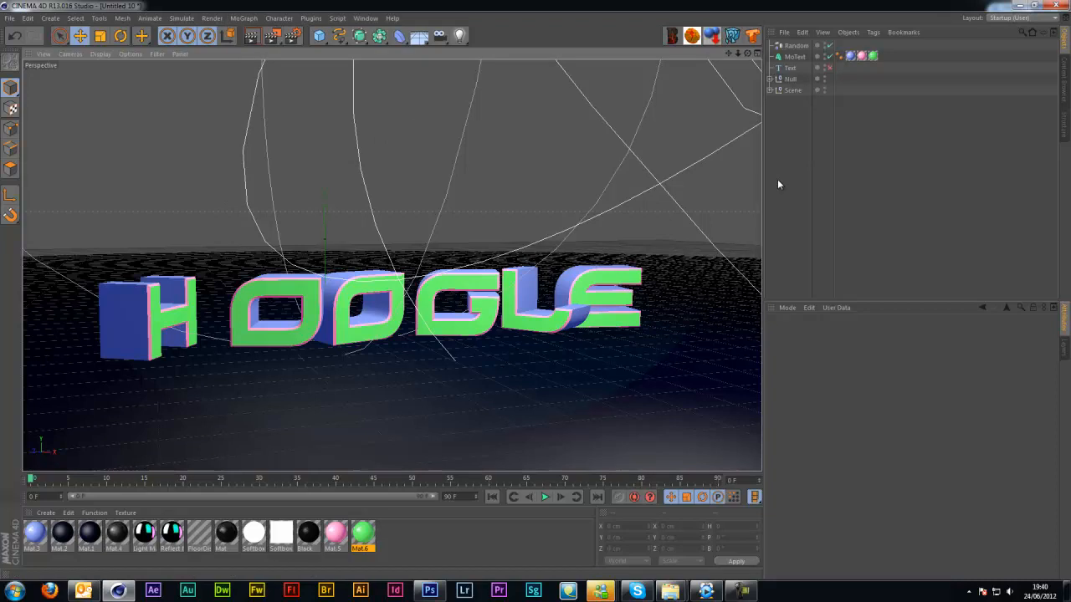
Step: Disable the MoText object and add a new Text spline to the scene
{"action": "left_click", "coordinate": [829, 56]}
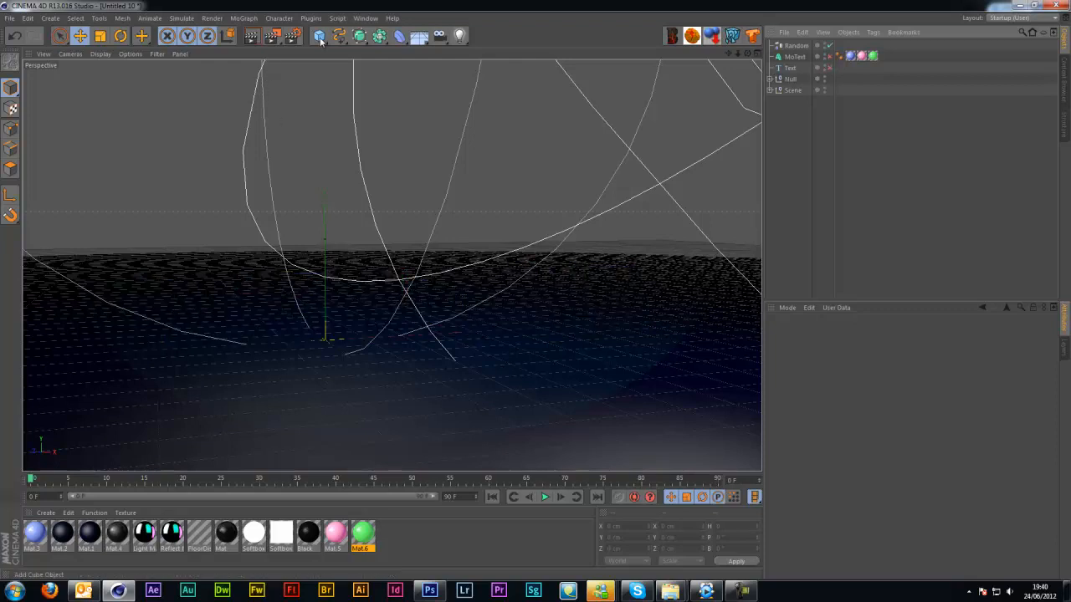
{"action": "left_click_drag", "start_coordinate": [340, 36], "coordinate": [384, 125]}
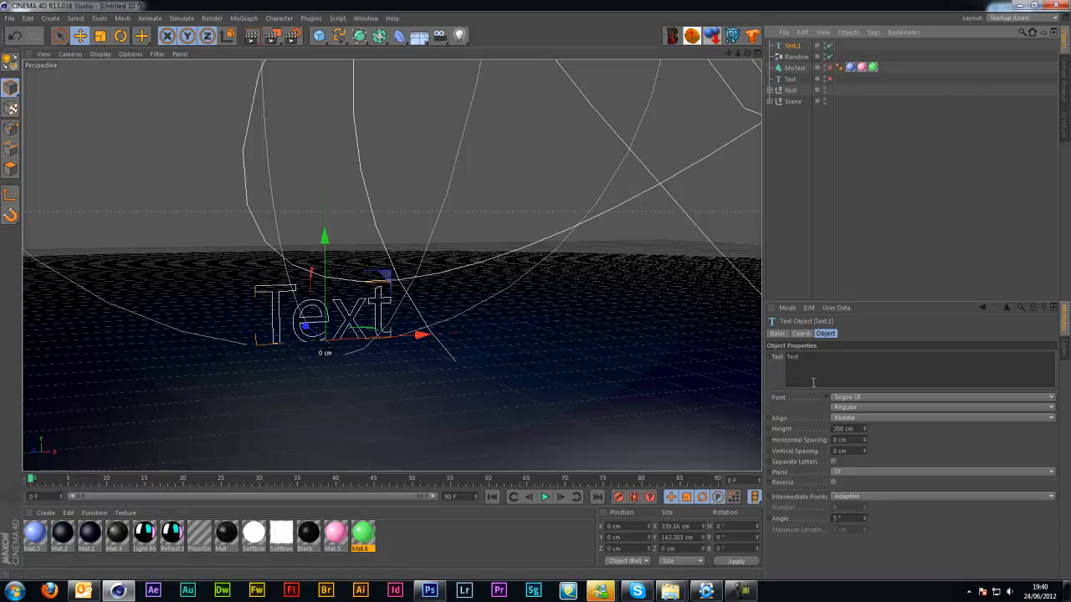
Step: Set the new spline's text to HOOGLE in the Xirod font and move it along X to about 269 cm
{"action": "double_click", "coordinate": [826, 354]}
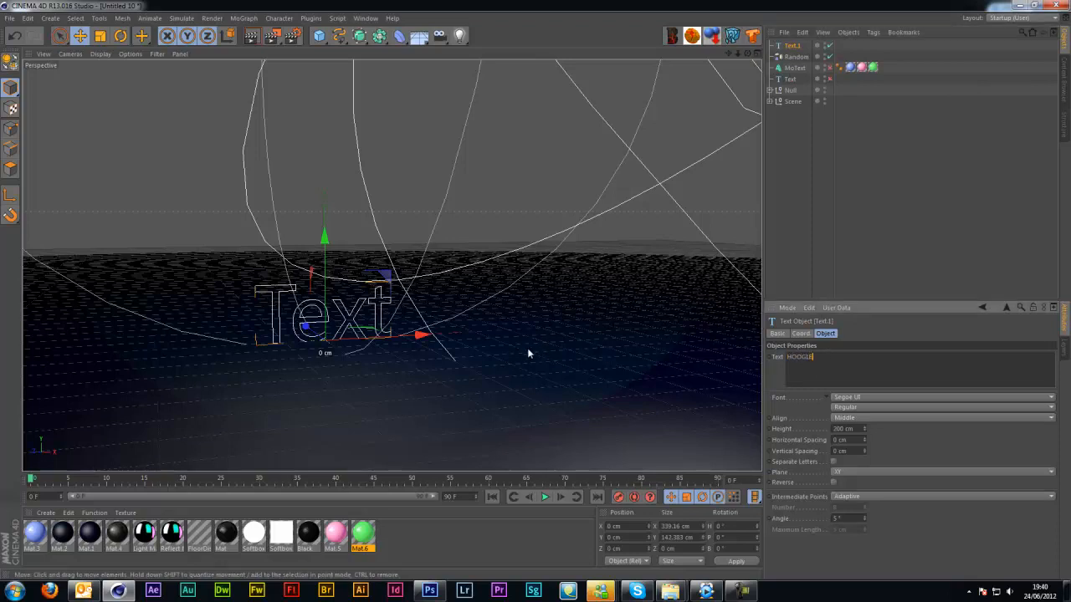
{"action": "left_click", "coordinate": [859, 398]}
{"action": "scroll", "coordinate": [856, 394], "scroll_direction": "down", "scroll_amount": 5}
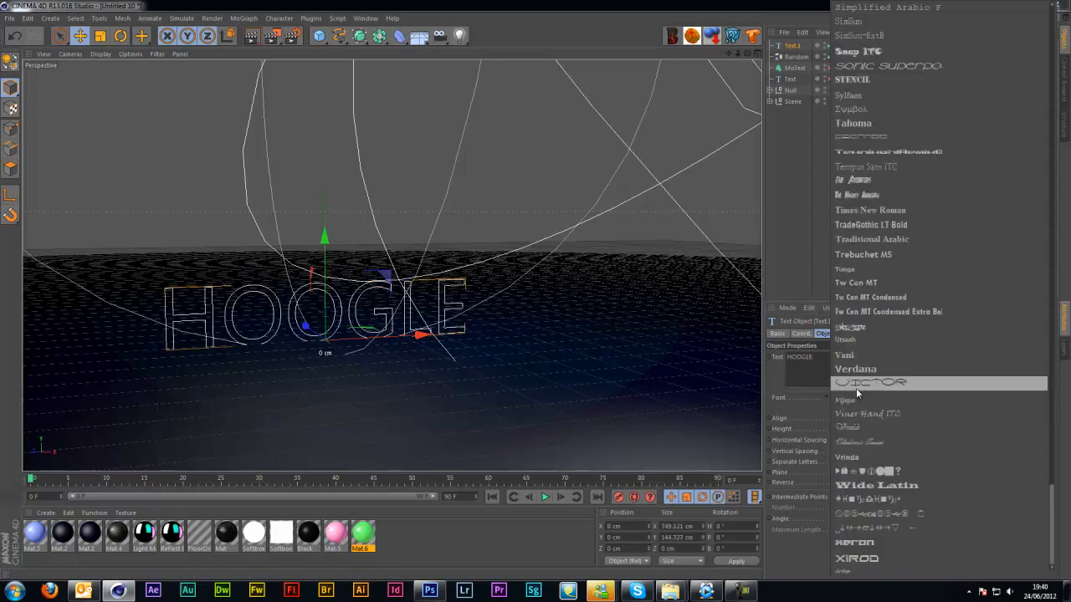
{"action": "left_click", "coordinate": [867, 558]}
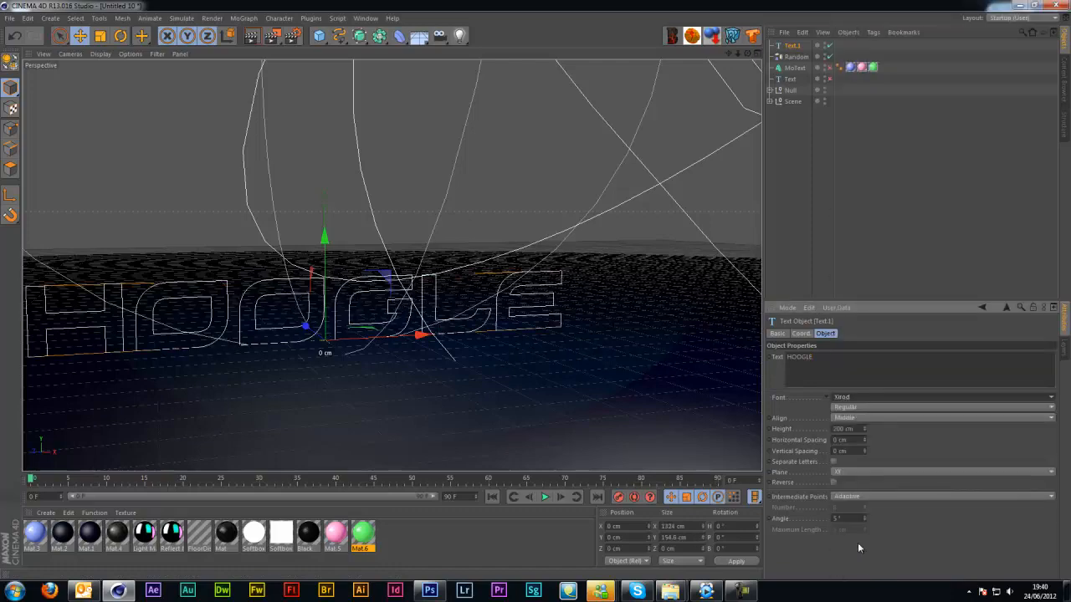
{"action": "left_click_drag", "start_coordinate": [420, 335], "coordinate": [517, 329]}
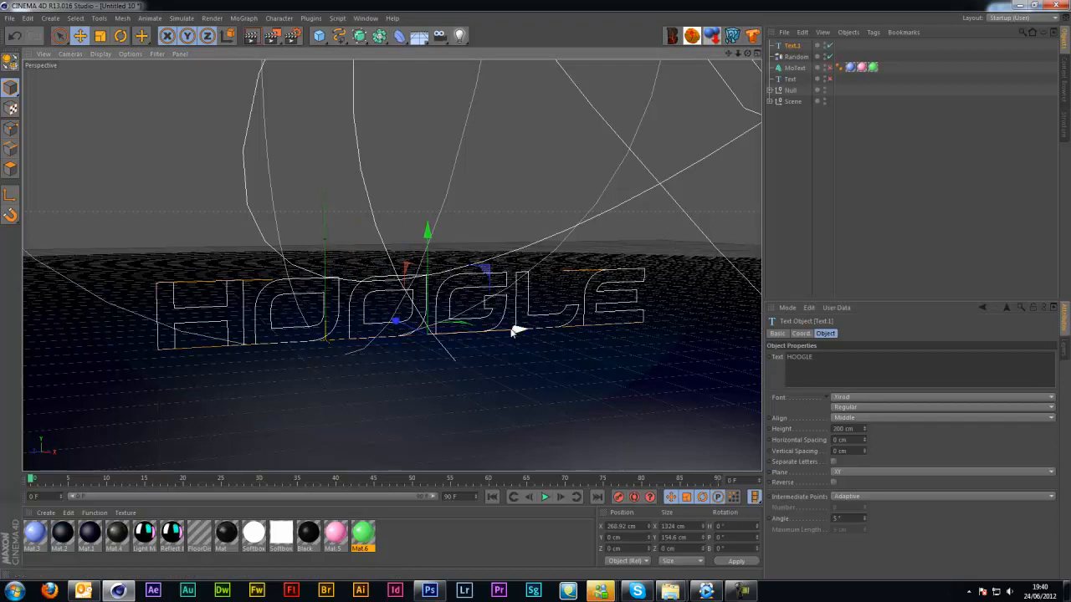
Step: Add an Extrude NURBS and make the new HOOGLE text spline its child
{"action": "left_click", "coordinate": [358, 37]}
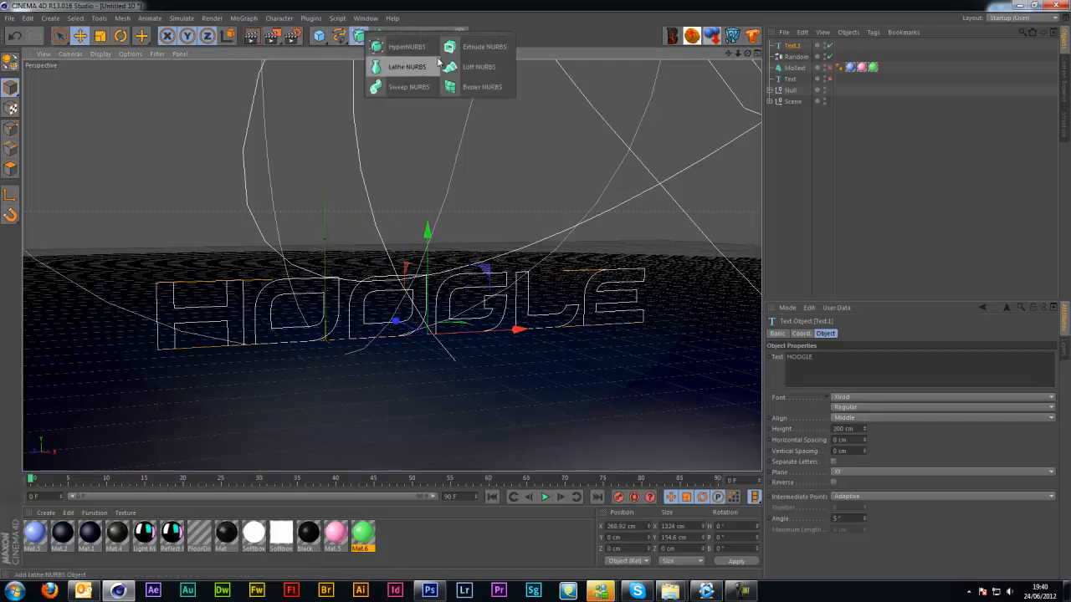
{"action": "left_click", "coordinate": [485, 47]}
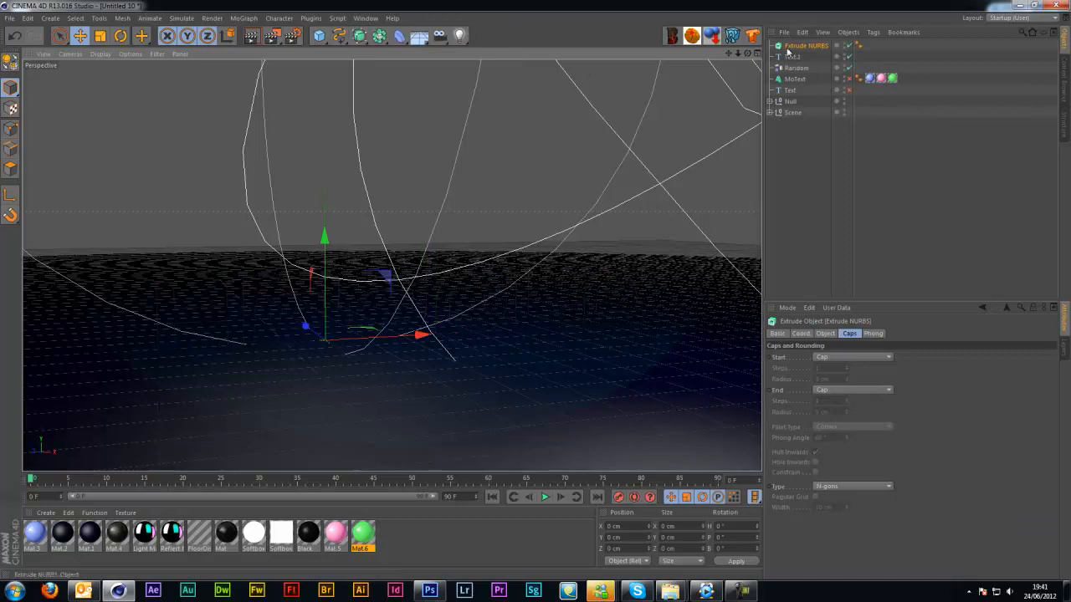
{"action": "left_click_drag", "start_coordinate": [795, 58], "coordinate": [801, 48]}
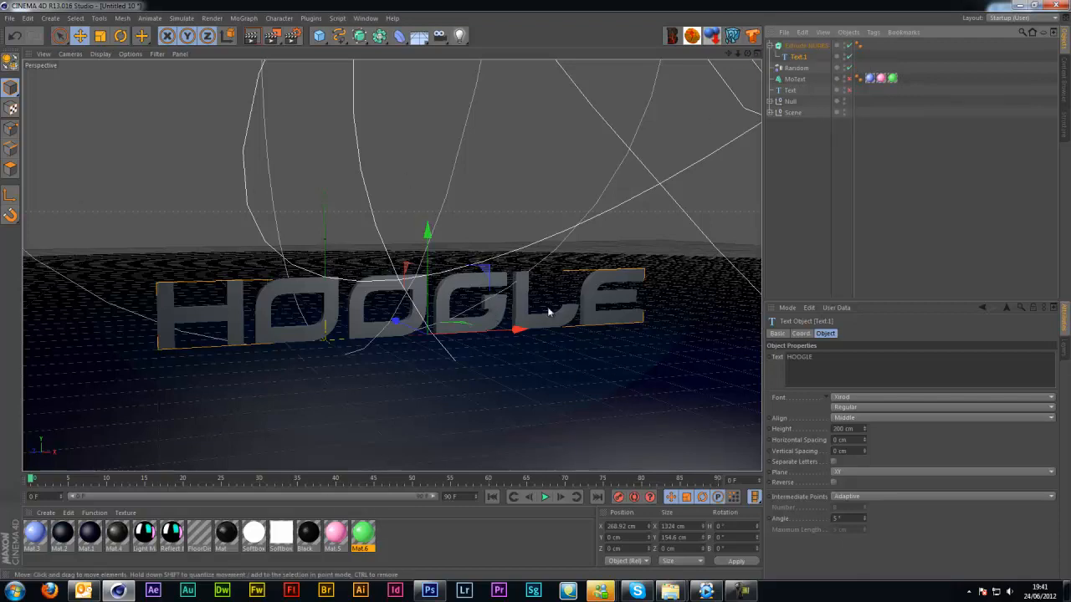
{"action": "left_click", "coordinate": [802, 46]}
{"action": "left_click", "coordinate": [799, 55]}
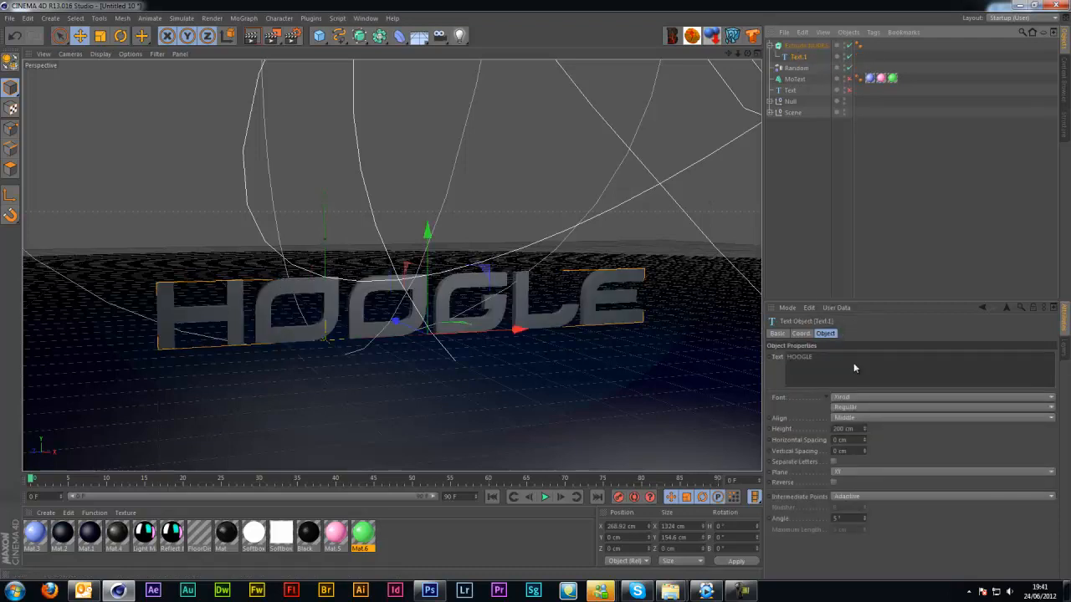
Step: Set both the start and end caps of the Extrude NURBS to Fillet Cap
{"action": "left_click", "coordinate": [807, 46]}
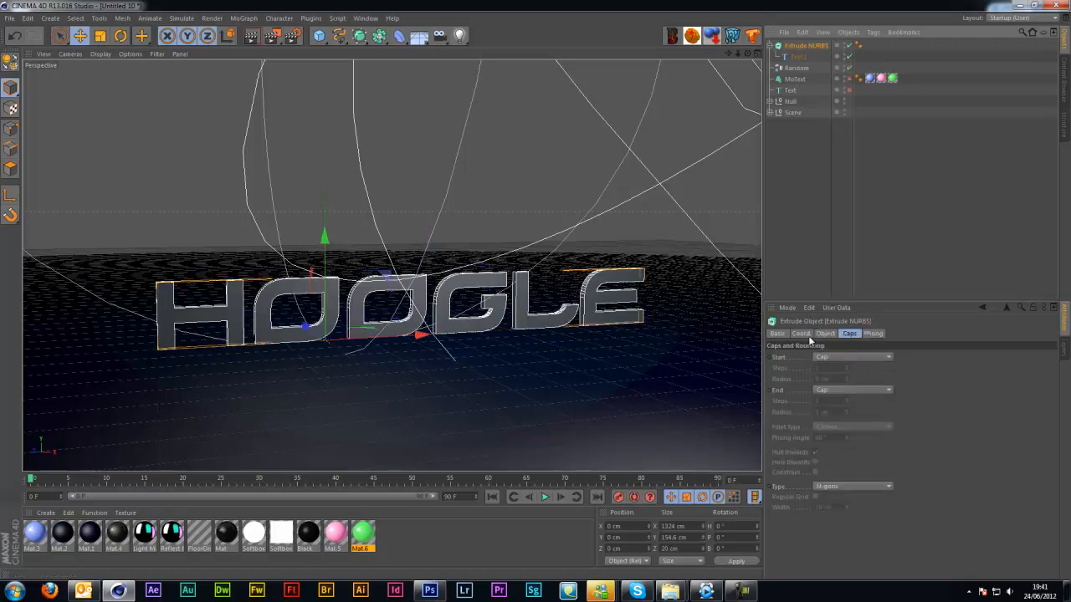
{"action": "left_click", "coordinate": [836, 357]}
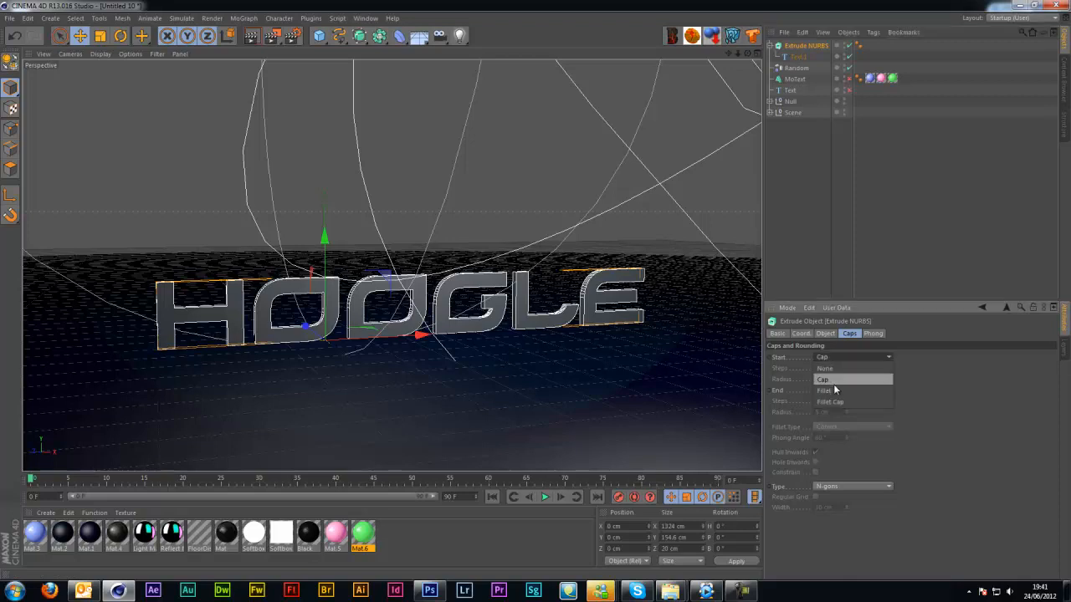
{"action": "left_click", "coordinate": [838, 393]}
{"action": "left_click", "coordinate": [840, 390]}
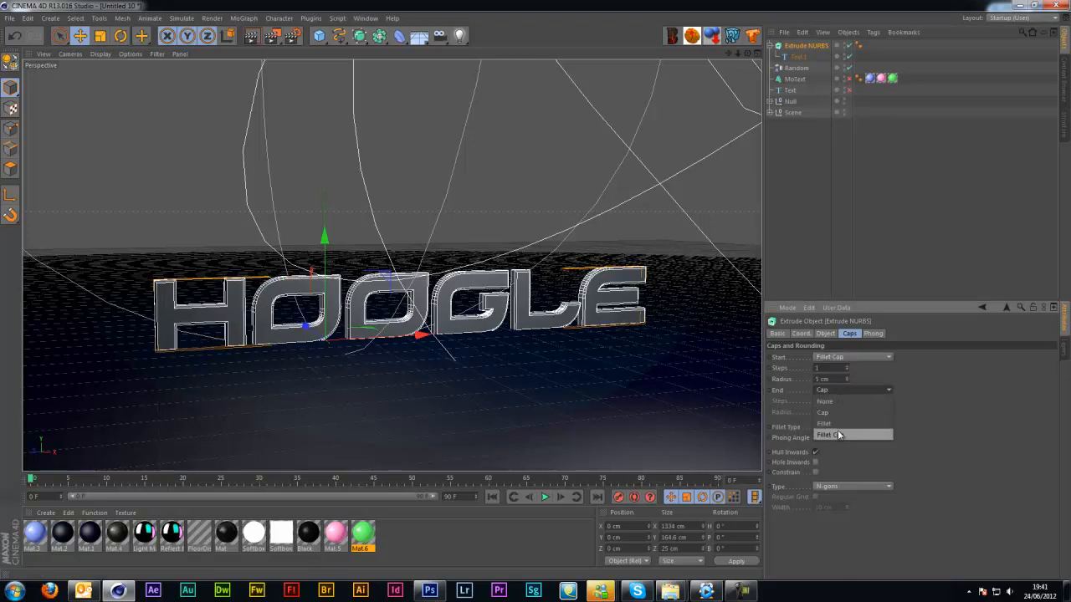
{"action": "left_click", "coordinate": [843, 428]}
Step: Set the Extrude NURBS movement to 0 cm in X, 0 cm in Y and 100 cm in Z
{"action": "left_click", "coordinate": [824, 334]}
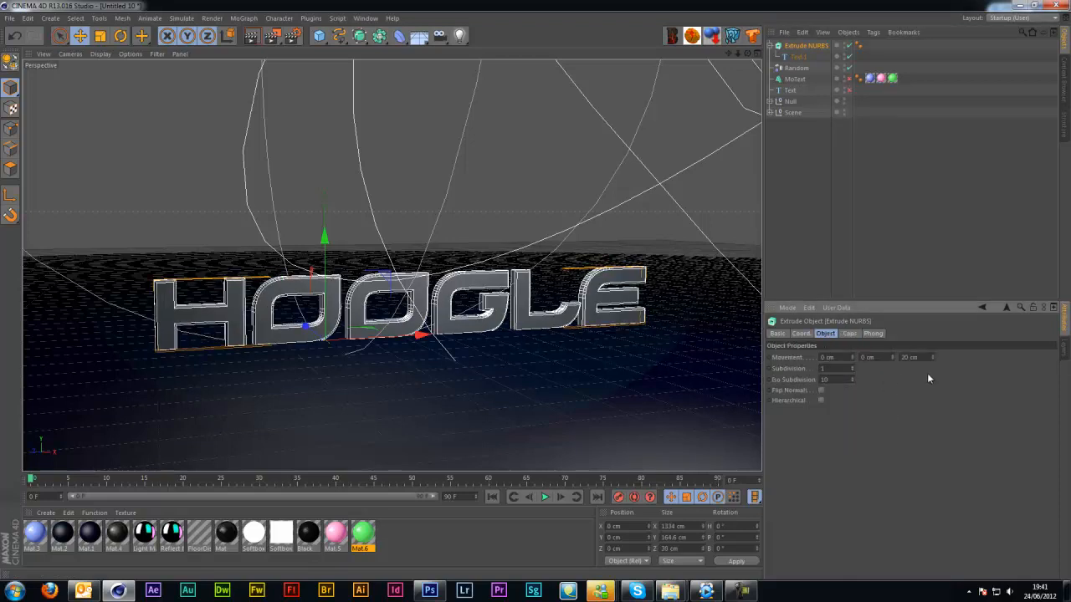
{"action": "left_click_drag", "start_coordinate": [931, 358], "coordinate": [854, 365]}
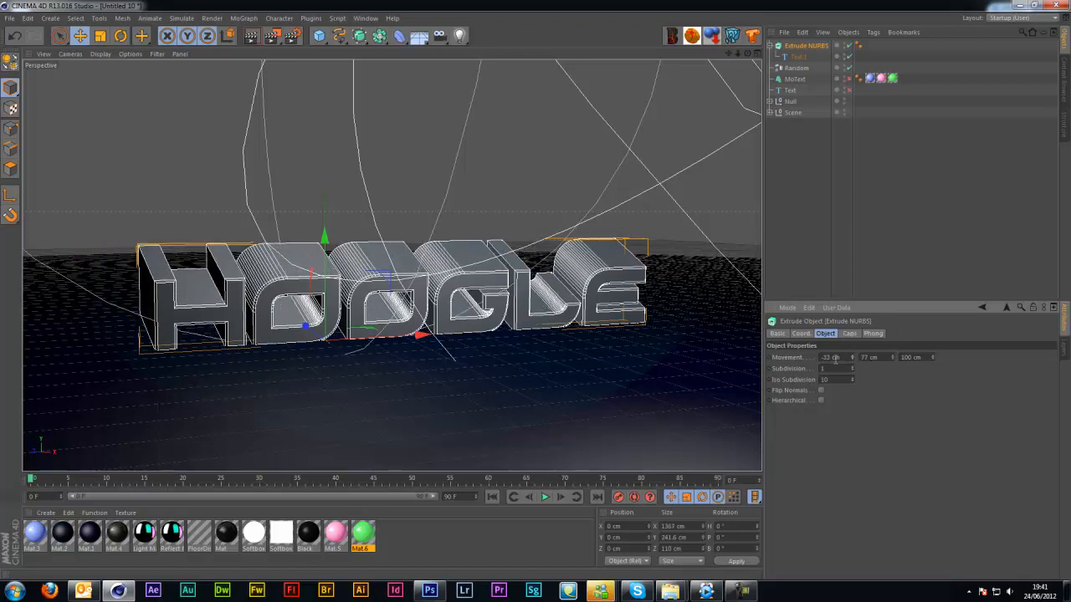
{"action": "type", "text": "0"}
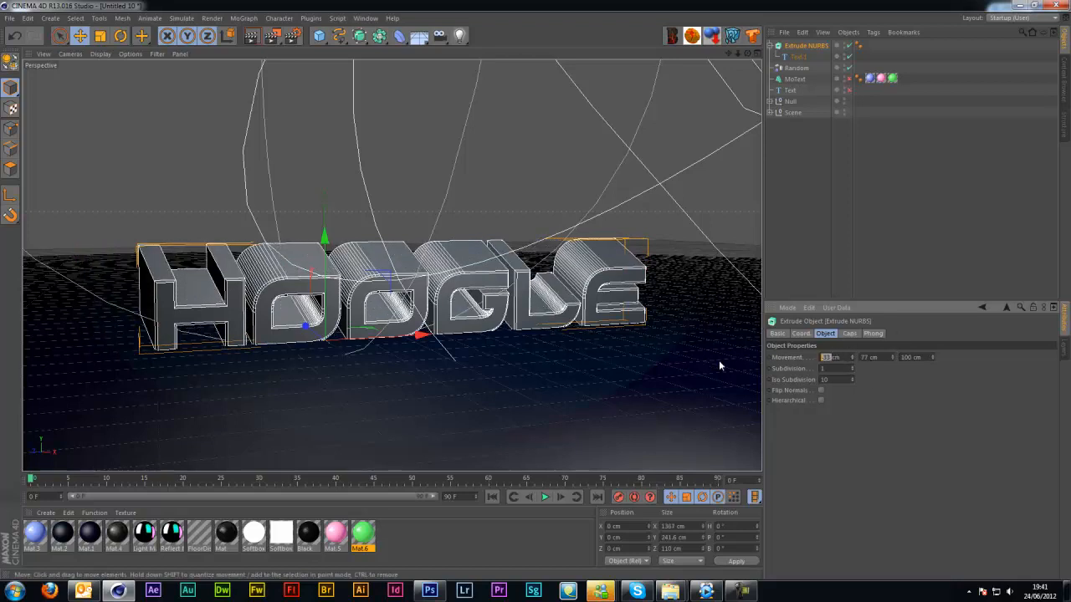
{"action": "key", "text": "Return"}
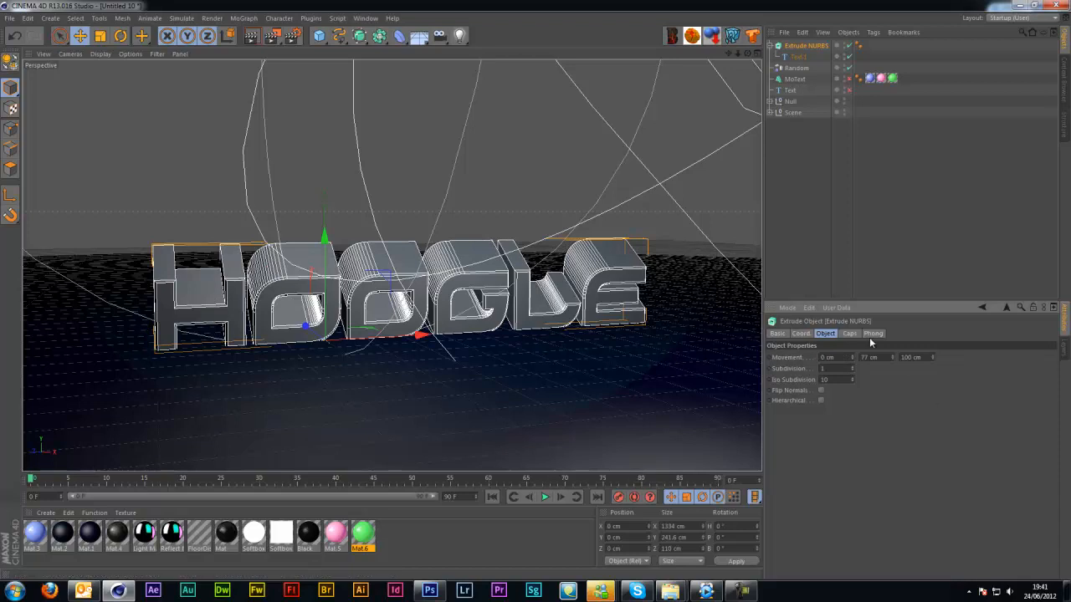
{"action": "double_click", "coordinate": [868, 357]}
{"action": "type", "text": "0"}
{"action": "key", "text": "Return"}
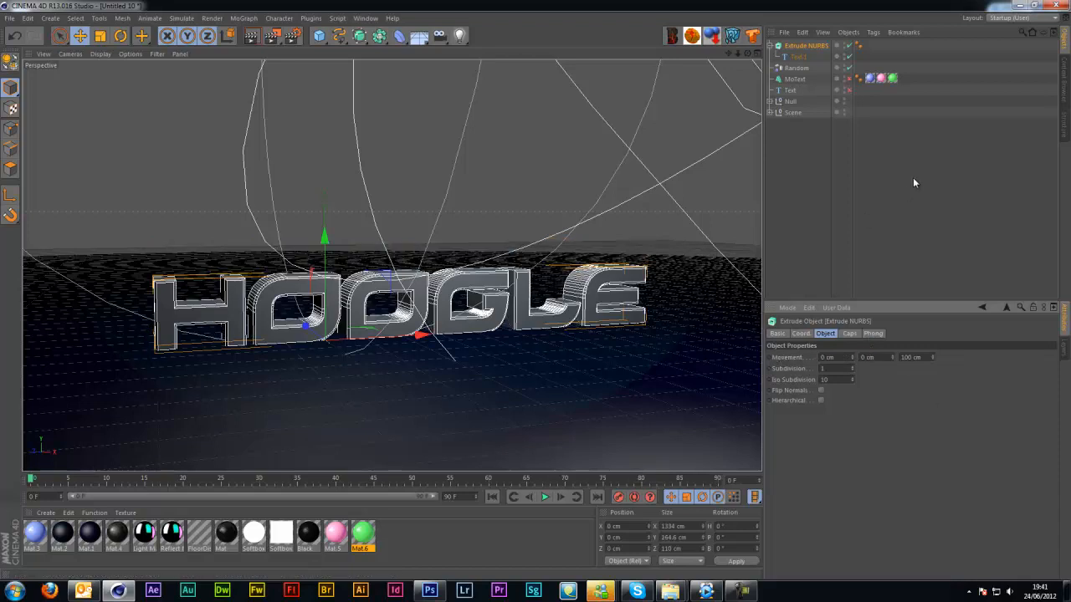
Step: Copy the MoText's blue, pink and green texture tags onto the Extrude NURBS and deselect everything
{"action": "left_click", "coordinate": [871, 78]}
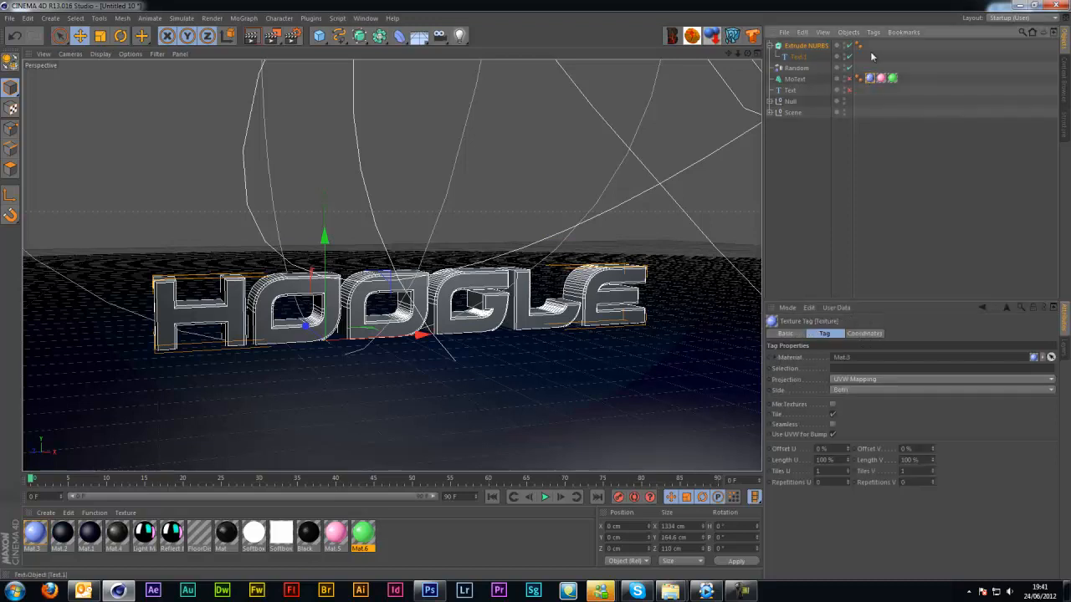
{"action": "left_click_drag", "start_coordinate": [910, 85], "coordinate": [874, 45]}
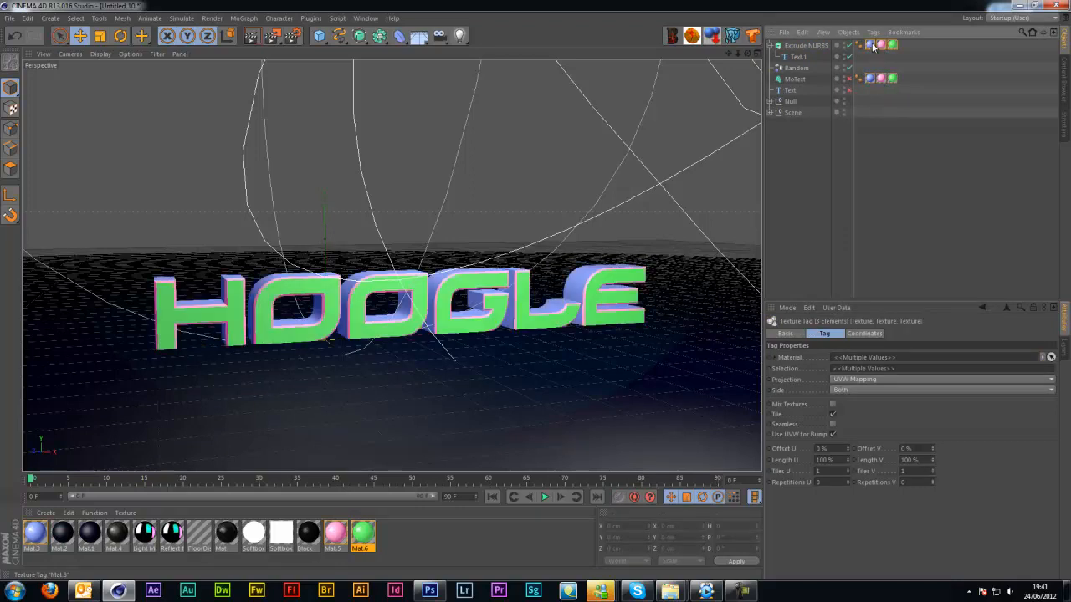
{"action": "left_click", "coordinate": [893, 221]}
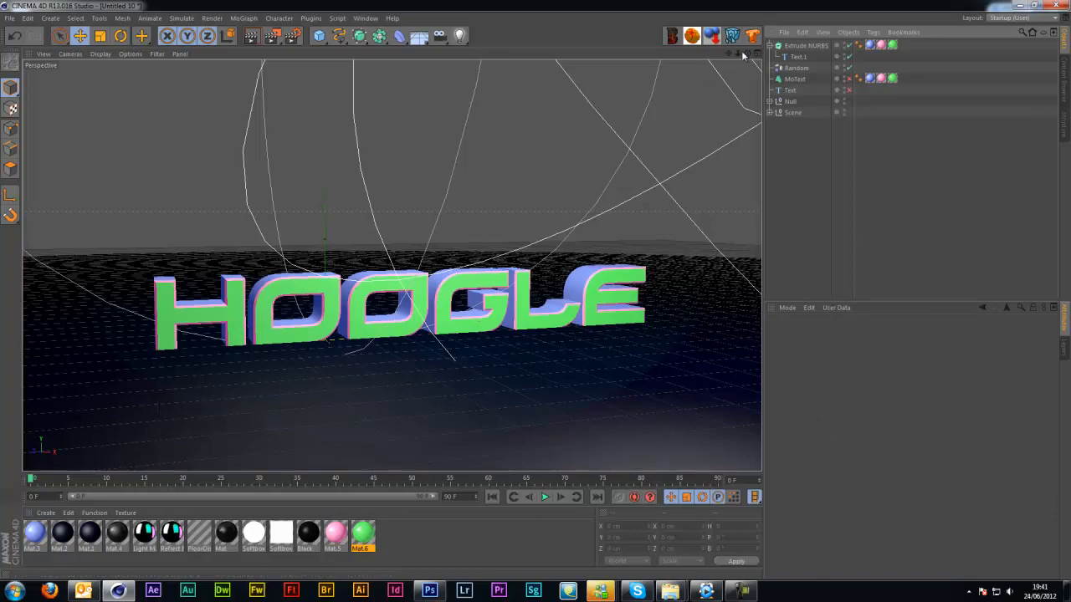
Step: Duplicate the extruded HOOGLE text spline as a separate object outside the Extrude NURBS
{"action": "left_click_drag", "start_coordinate": [744, 53], "coordinate": [544, 293]}
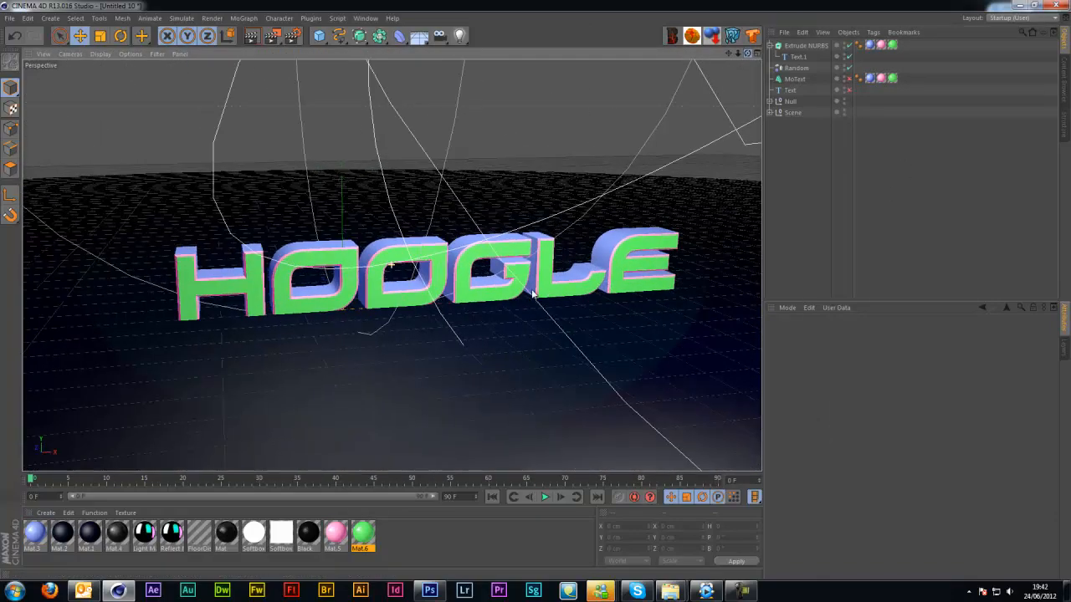
{"action": "left_click", "coordinate": [798, 56]}
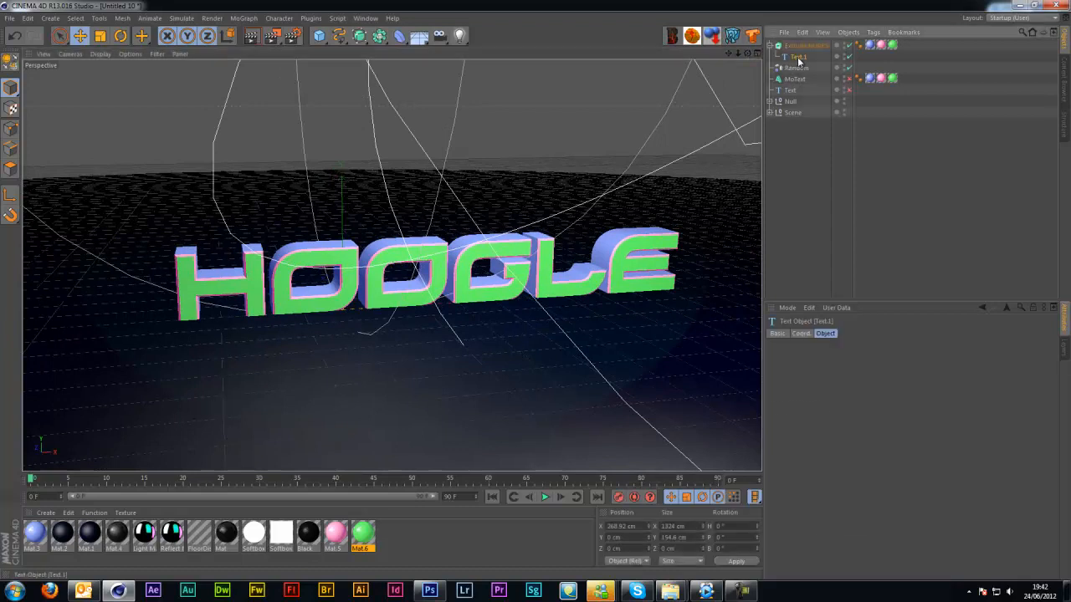
{"action": "left_click_drag", "start_coordinate": [799, 60], "coordinate": [796, 224], "text": "ctrl"}
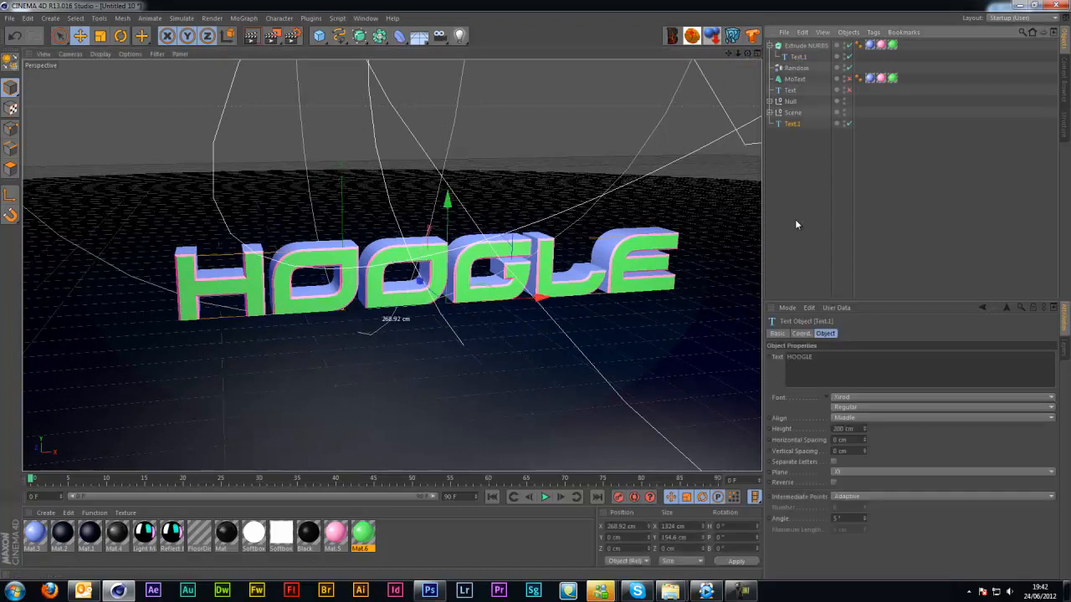
Step: Add a Circle spline and set its radius to 6 cm
{"action": "left_click", "coordinate": [339, 35]}
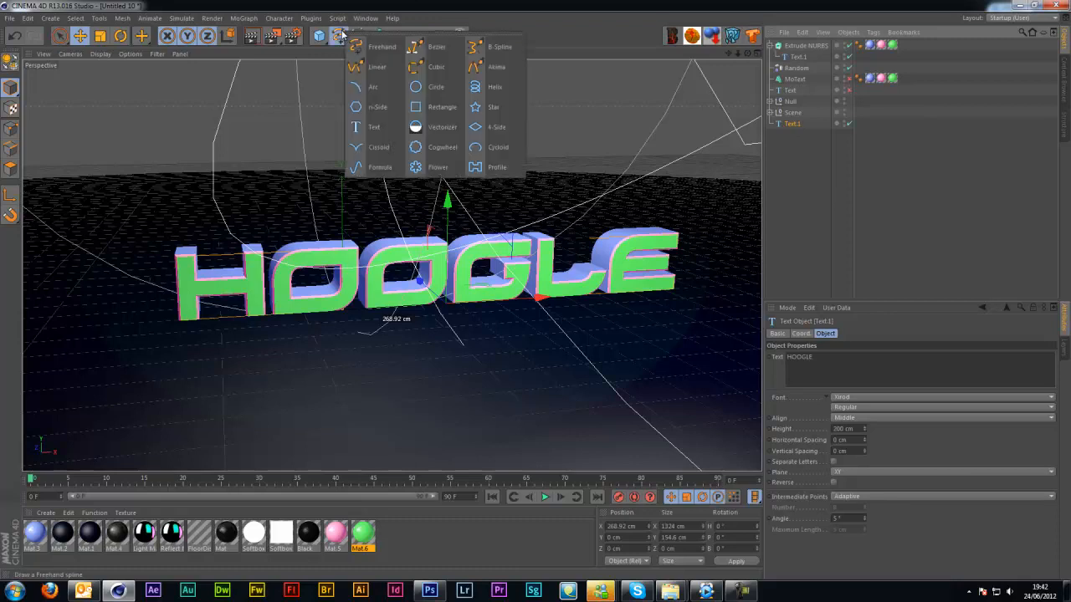
{"action": "left_click", "coordinate": [433, 93]}
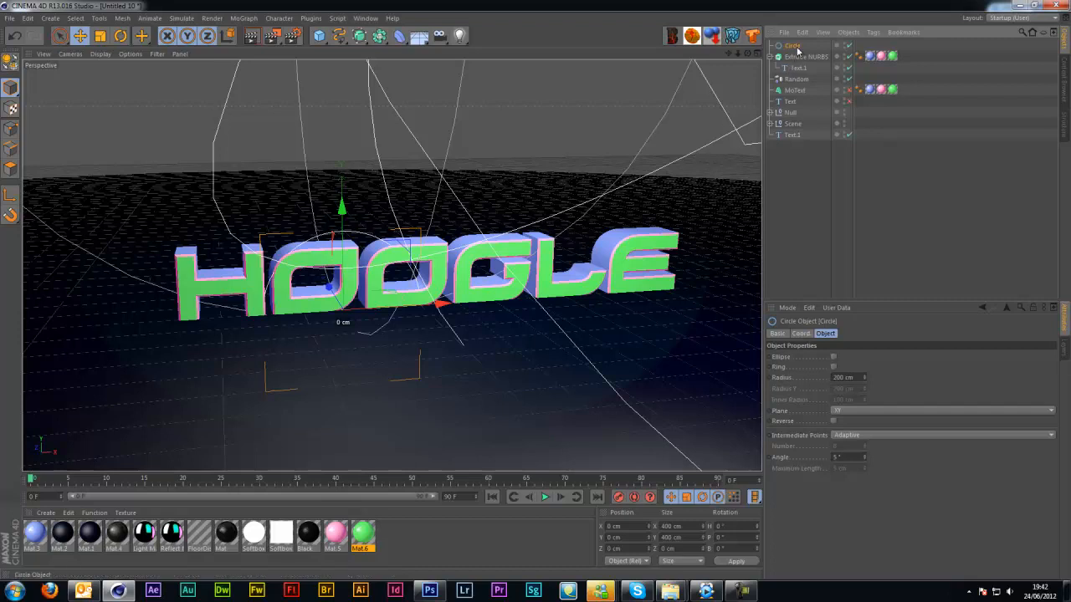
{"action": "double_click", "coordinate": [845, 377]}
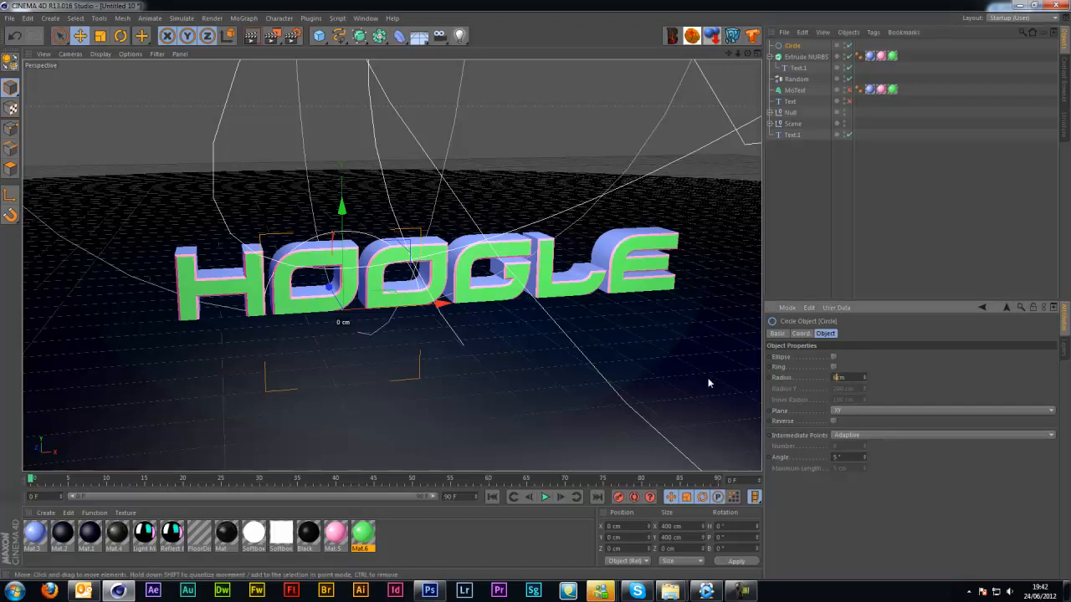
{"action": "key", "text": "Return"}
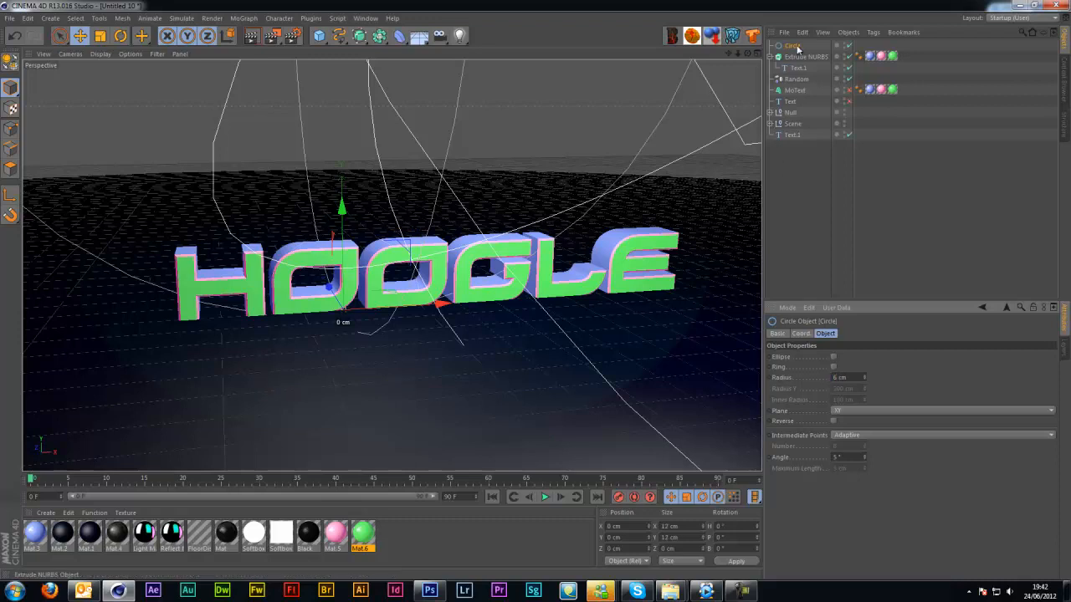
Step: Add a Sweep NURBS containing the circle as profile and the duplicated HOOGLE text as path
{"action": "left_click", "coordinate": [364, 39]}
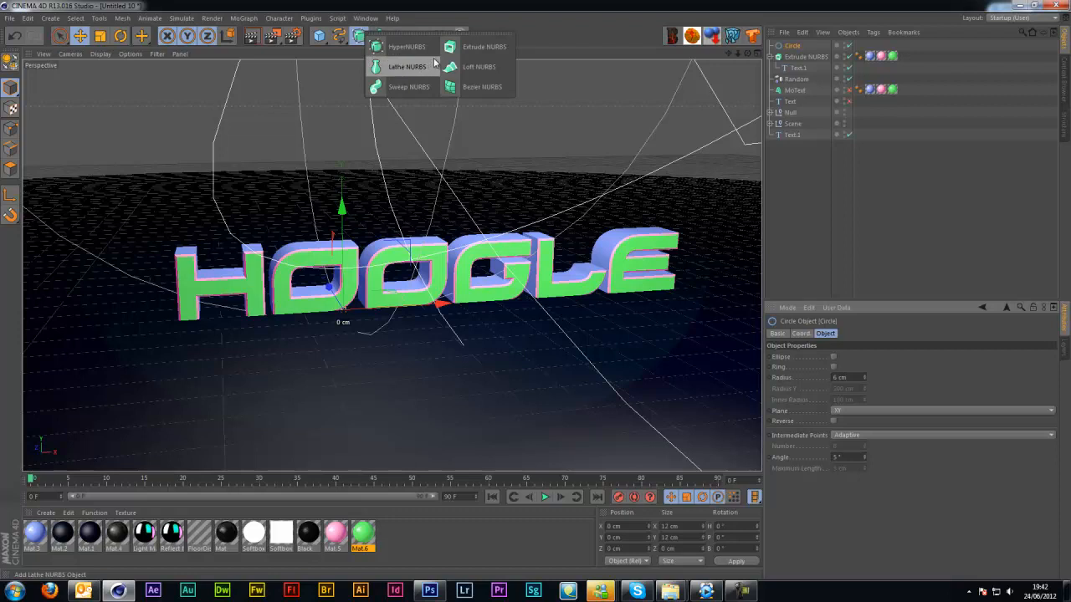
{"action": "left_click", "coordinate": [406, 86]}
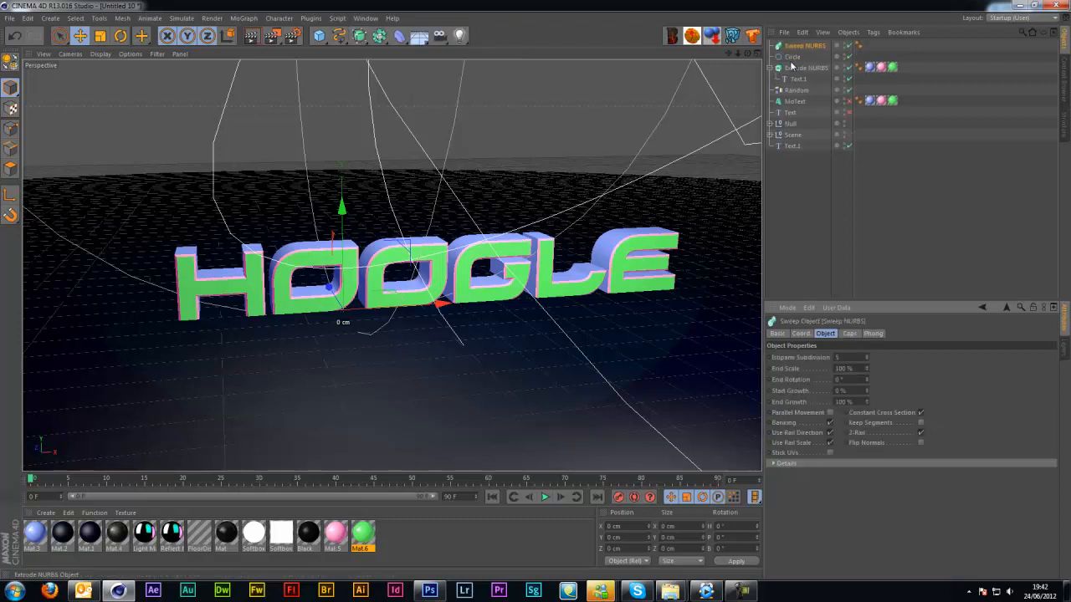
{"action": "left_click_drag", "start_coordinate": [789, 148], "coordinate": [802, 50]}
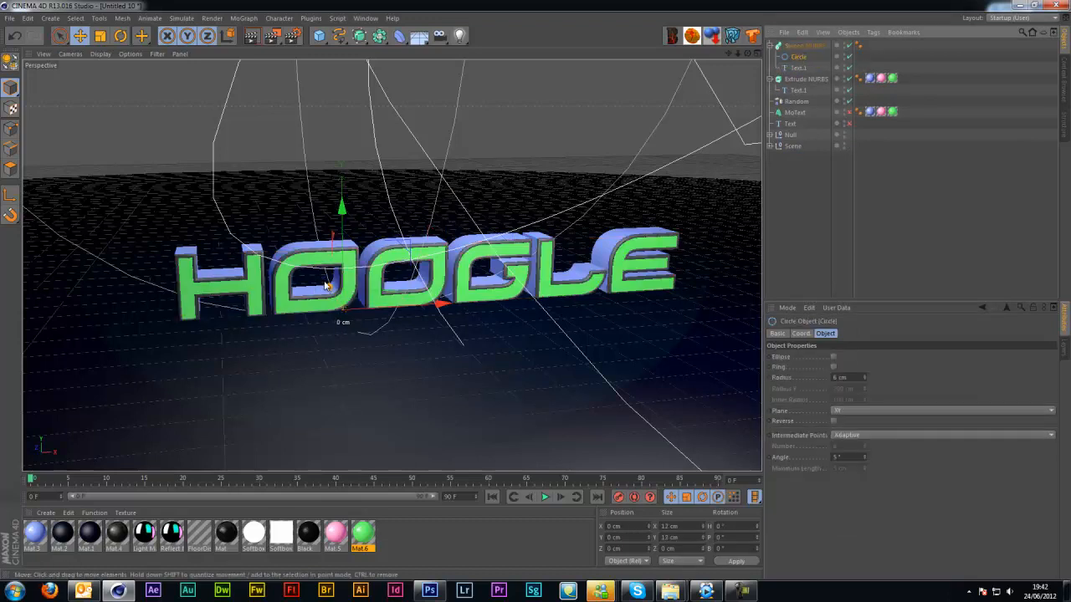
Step: Move the sweep's circle to about -74 cm in Z and its text path forward to about -517 cm in Z
{"action": "mouse_move", "coordinate": [326, 286]}
{"action": "left_mouse_down"}
{"action": "mouse_move", "coordinate": [352, 316]}
{"action": "mouse_move", "coordinate": [338, 295]}
{"action": "left_mouse_up"}
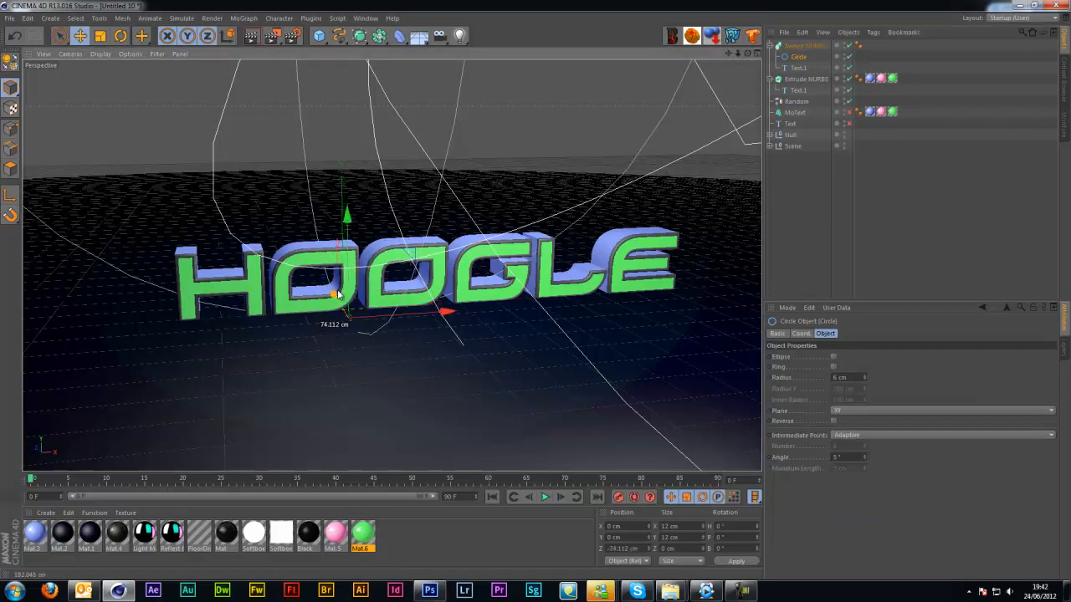
{"action": "left_click", "coordinate": [798, 69]}
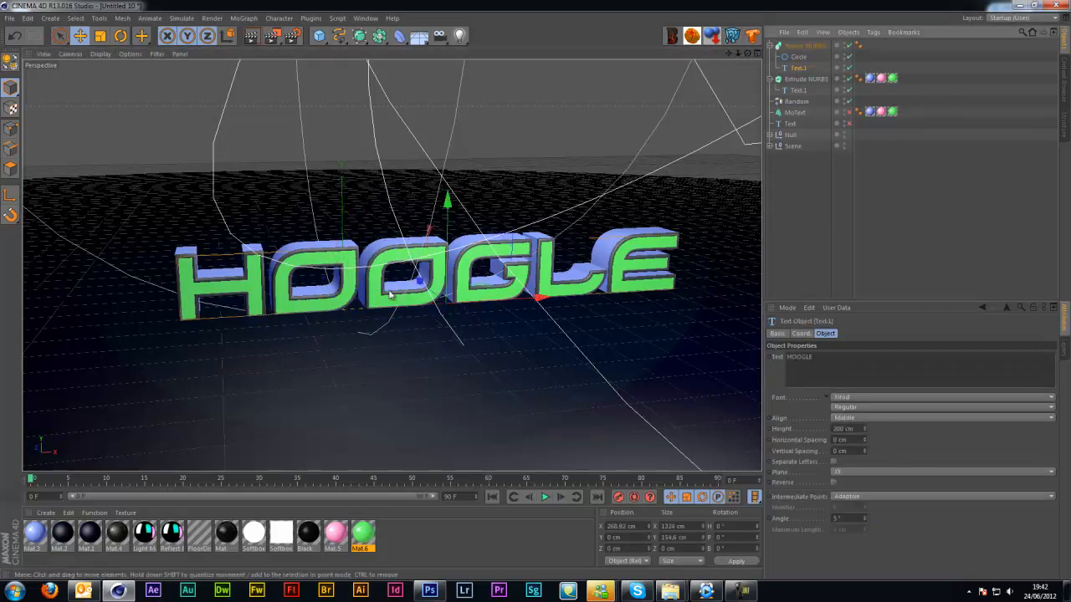
{"action": "left_click_drag", "start_coordinate": [411, 287], "coordinate": [493, 340]}
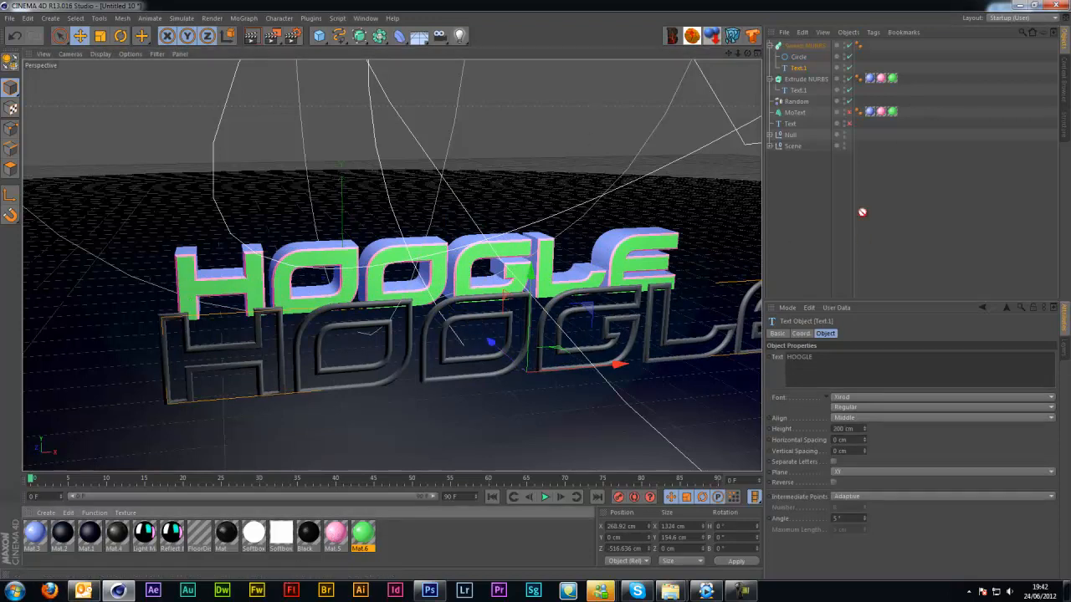
Step: Apply the pink Mat.5 material to the Sweep NURBS and move its text path back to about -0.5 cm in Z
{"action": "left_click_drag", "start_coordinate": [861, 213], "coordinate": [803, 47]}
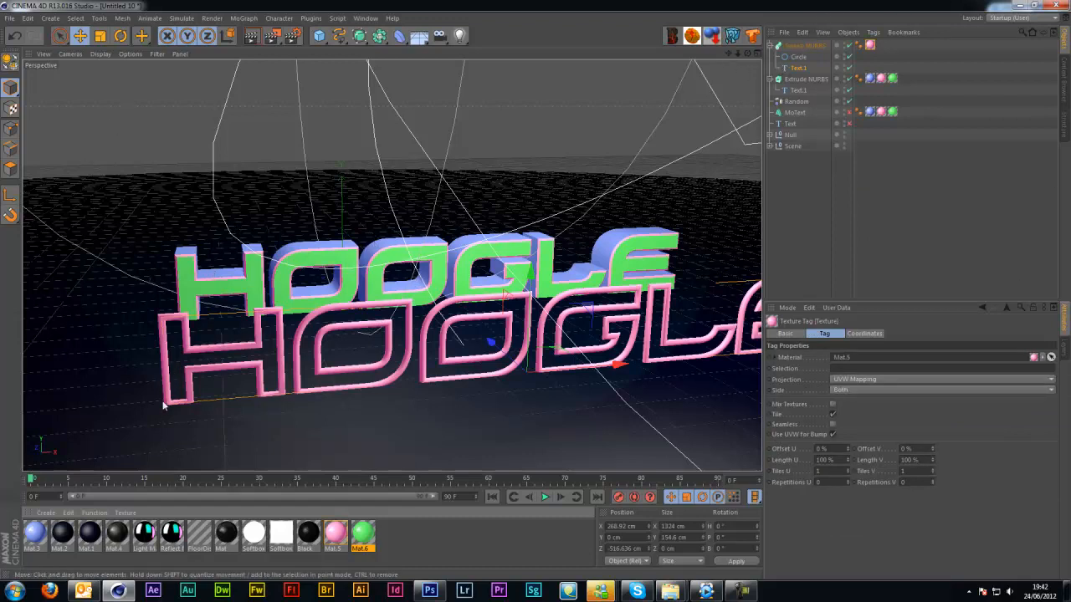
{"action": "left_click_drag", "start_coordinate": [490, 340], "coordinate": [424, 281]}
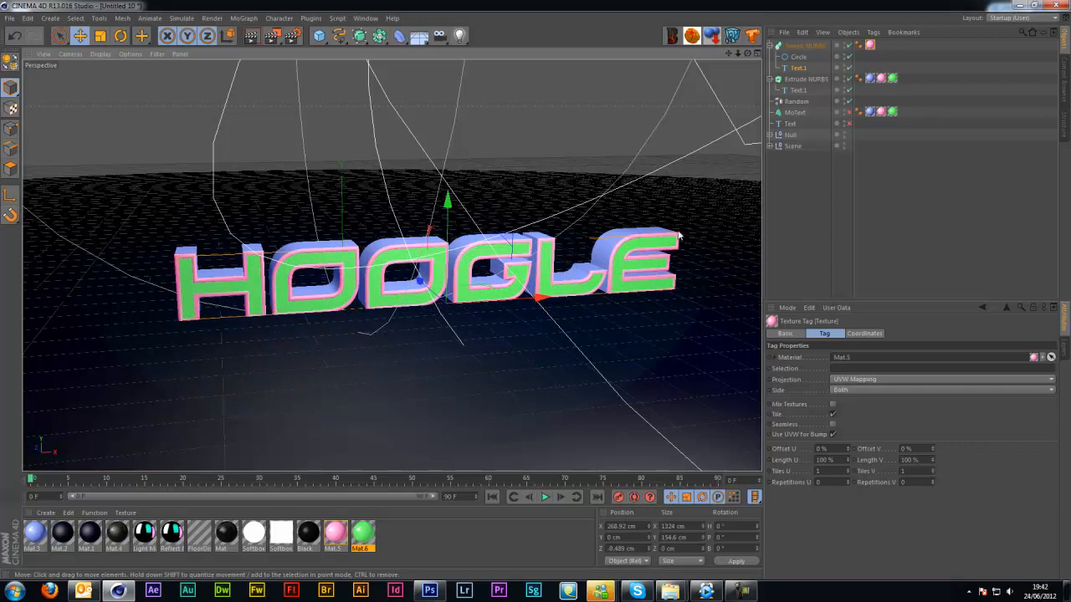
Step: Set the radius of the sweep's circle to 10 cm and render a preview in the viewport
{"action": "left_click", "coordinate": [796, 57]}
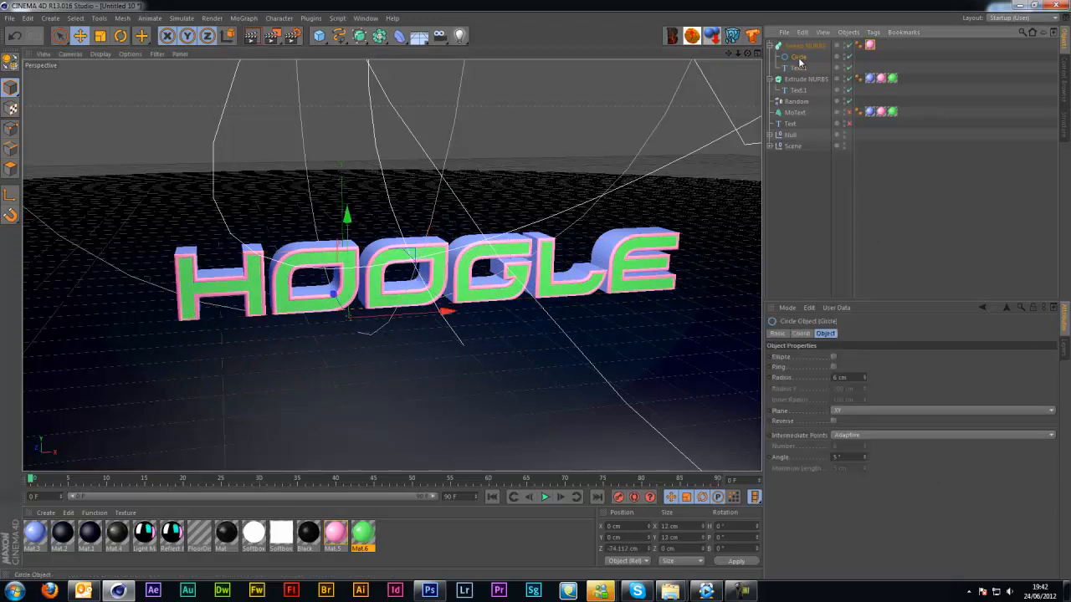
{"action": "left_click_drag", "start_coordinate": [866, 372], "coordinate": [865, 379]}
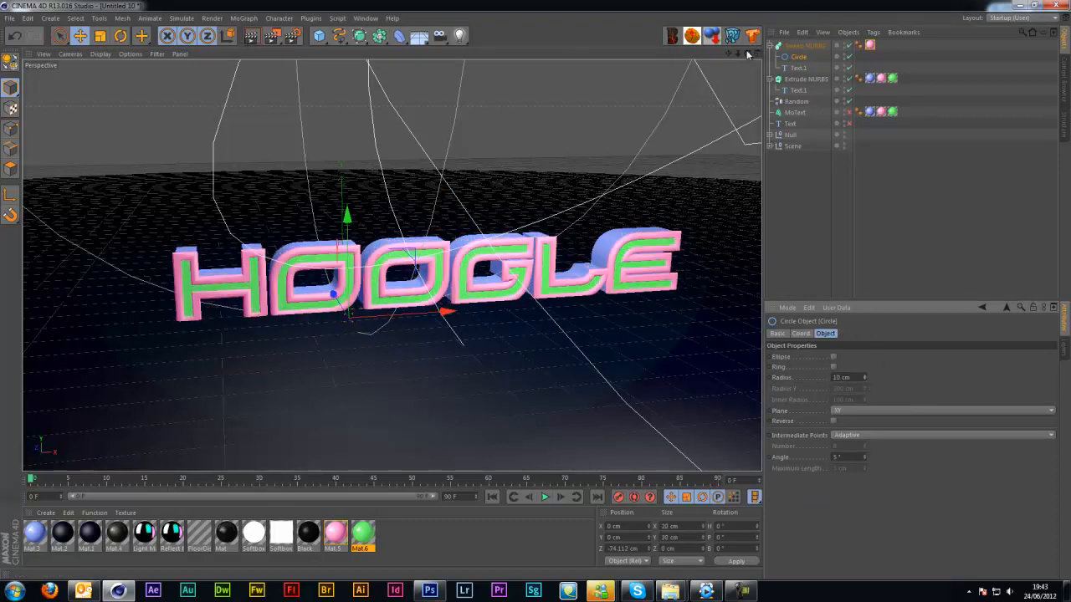
{"action": "mouse_move", "coordinate": [747, 54]}
{"action": "left_mouse_down"}
{"action": "mouse_move", "coordinate": [535, 289]}
{"action": "mouse_move", "coordinate": [747, 54]}
{"action": "left_mouse_up"}
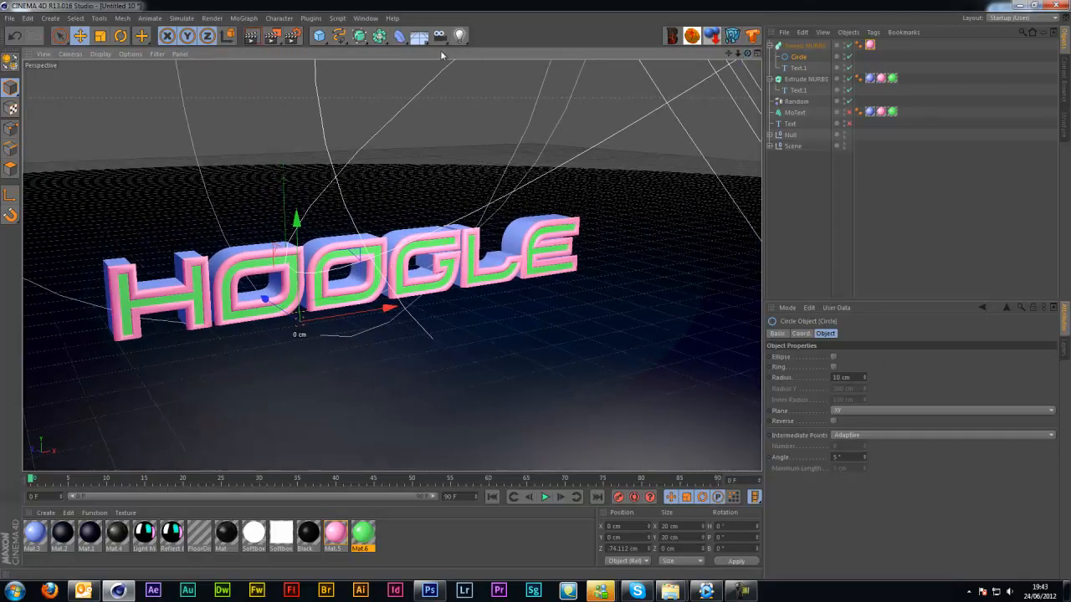
{"action": "left_click", "coordinate": [256, 39]}
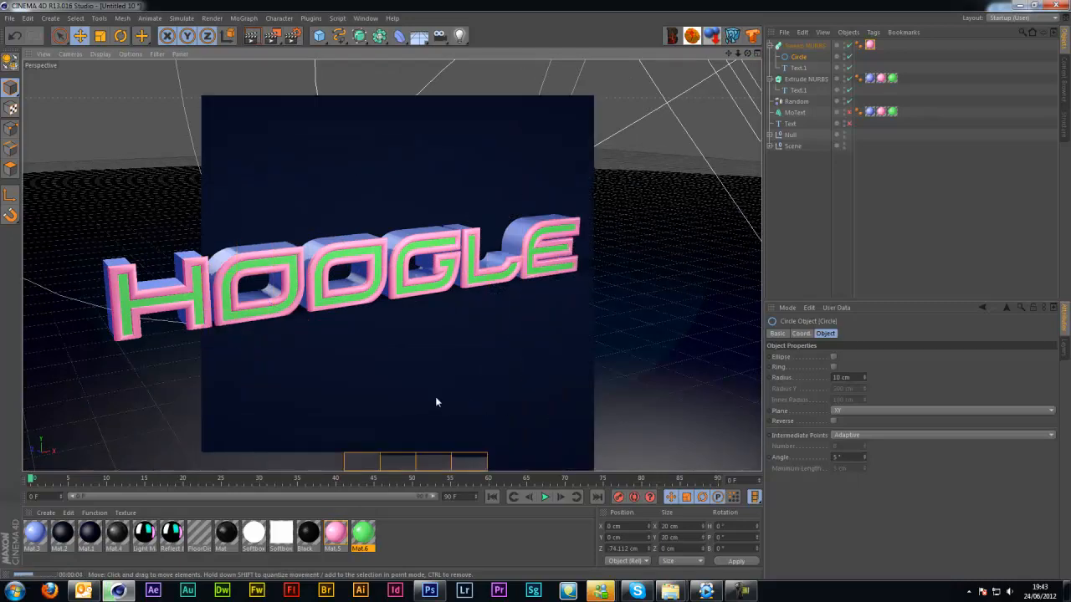
{"action": "left_click", "coordinate": [782, 232]}
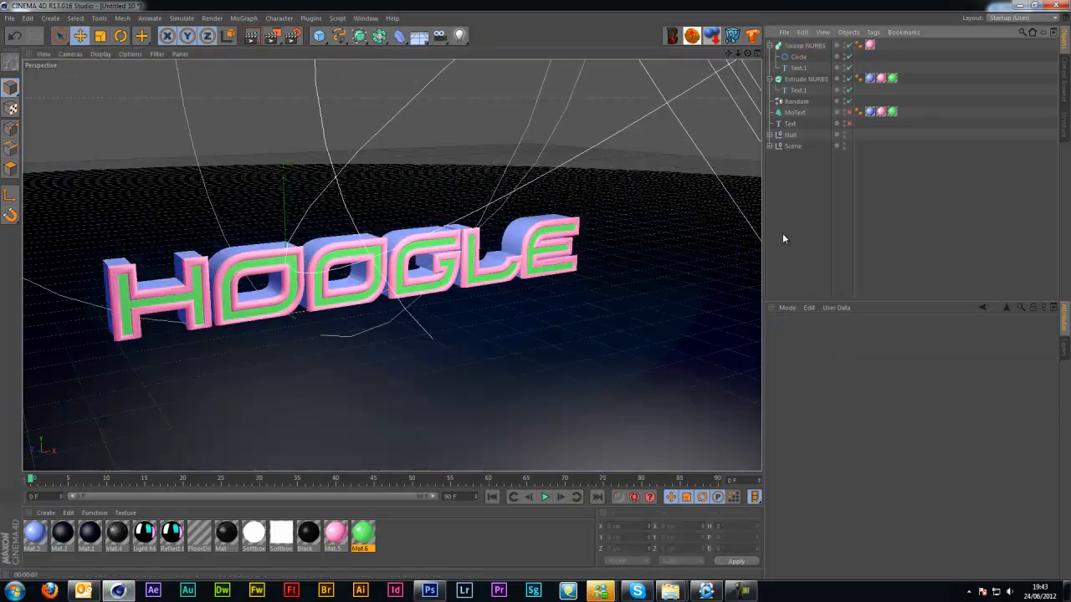
Step: Hide the Null object in both the viewport and the render
{"action": "left_click", "coordinate": [742, 592]}
{"action": "left_click_drag", "start_coordinate": [728, 54], "coordinate": [548, 294]}
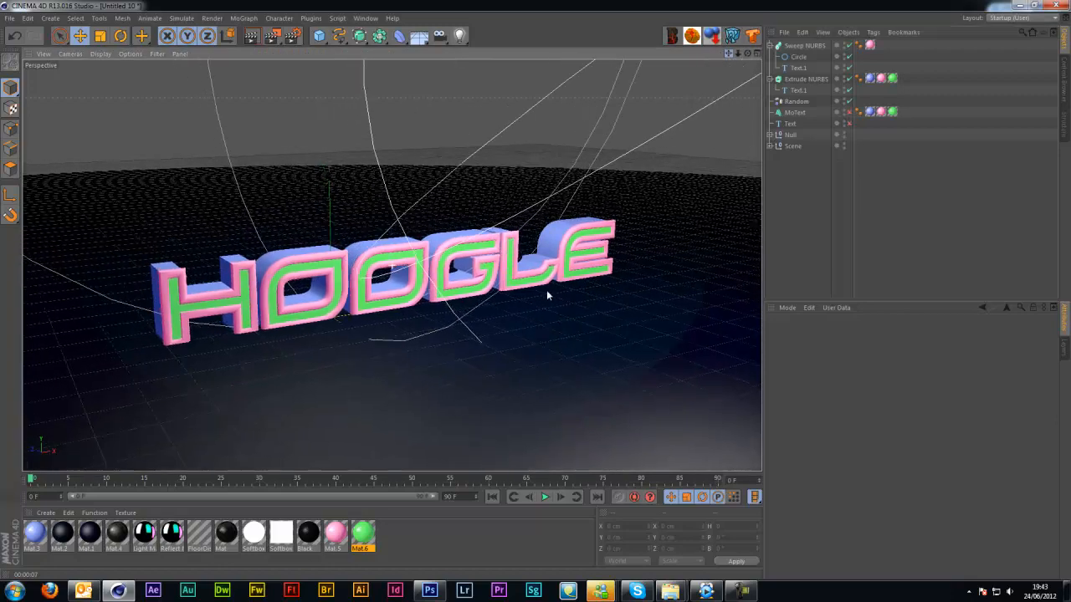
{"action": "left_click", "coordinate": [803, 45]}
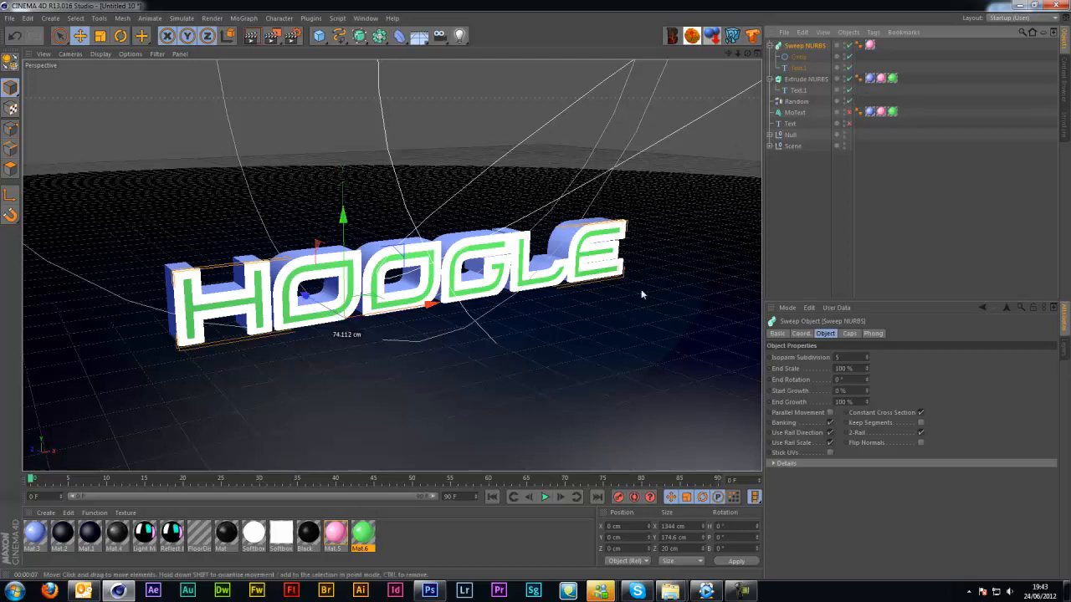
{"action": "left_click", "coordinate": [850, 134]}
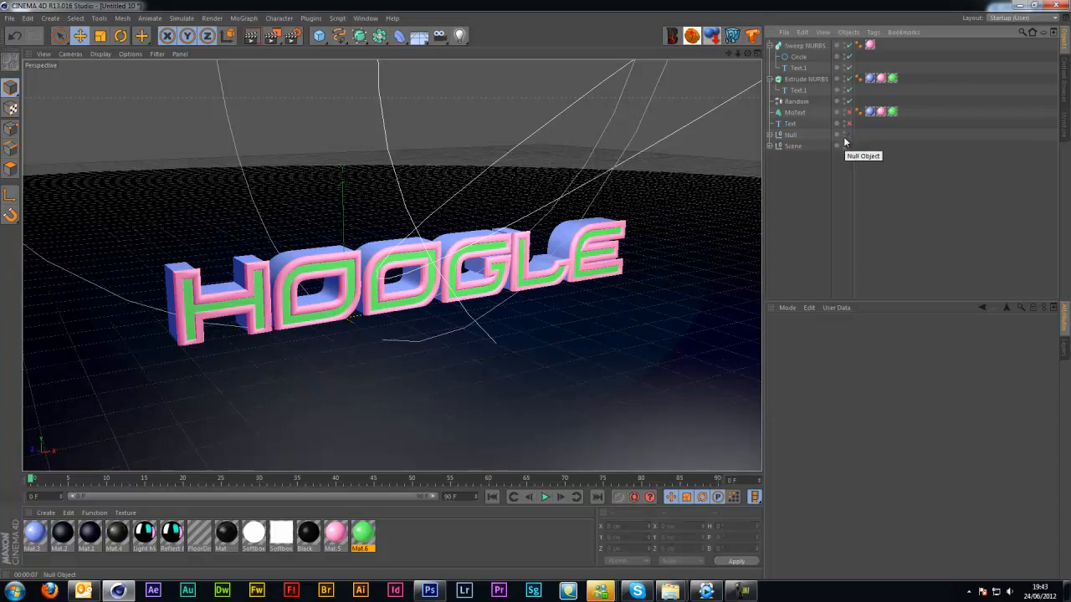
{"action": "left_click", "coordinate": [844, 138]}
{"action": "left_click", "coordinate": [844, 137]}
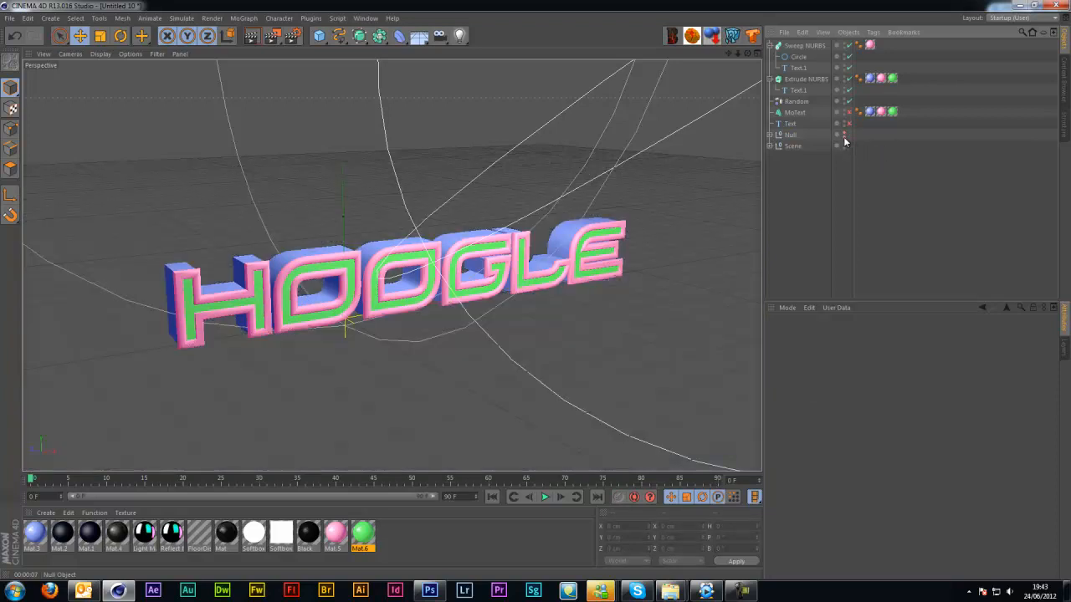
Step: Set the render save format to PNG with Alpha Channel enabled
{"action": "left_click", "coordinate": [292, 35]}
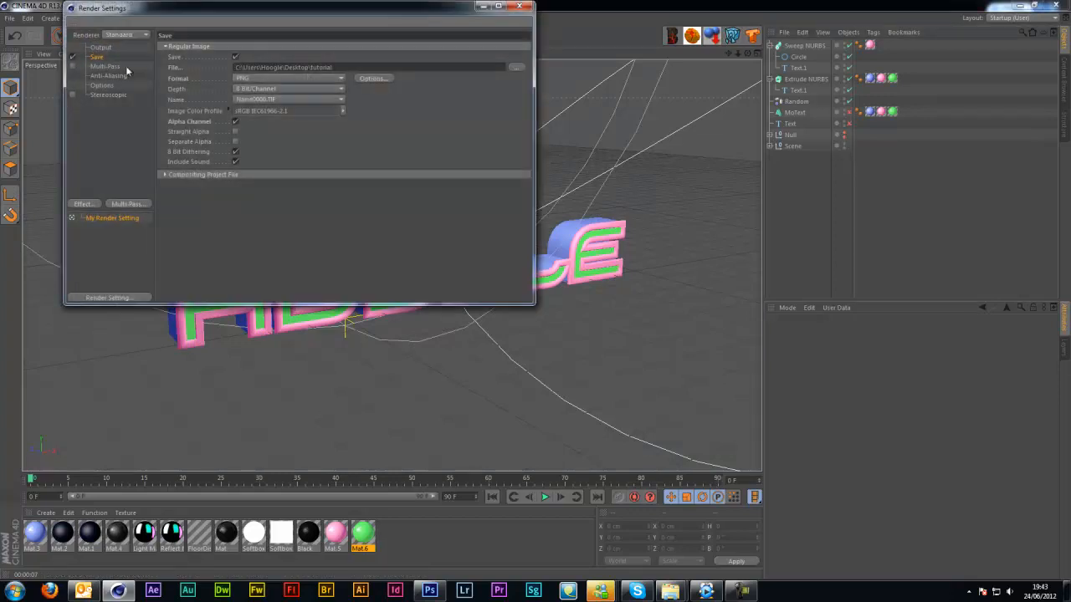
{"action": "left_click", "coordinate": [239, 79]}
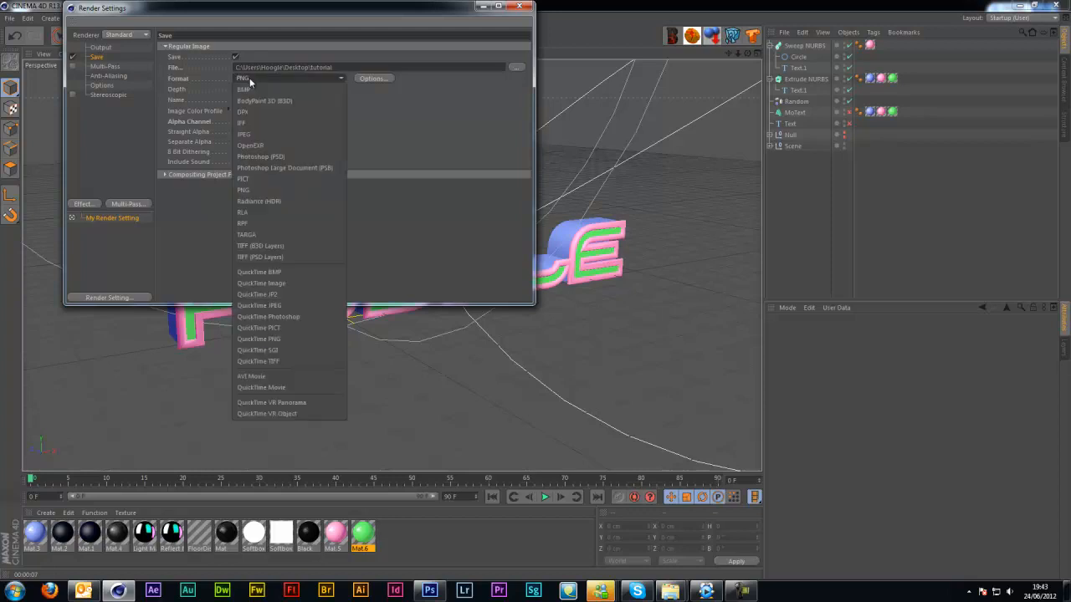
{"action": "left_click", "coordinate": [260, 189]}
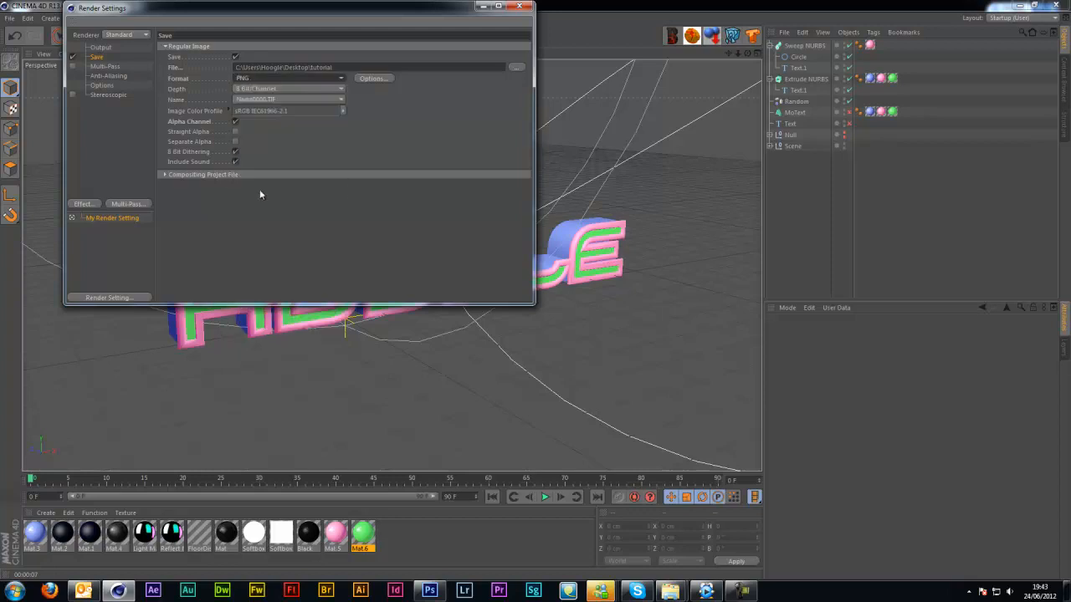
{"action": "left_click", "coordinate": [235, 123]}
{"action": "left_click", "coordinate": [235, 123]}
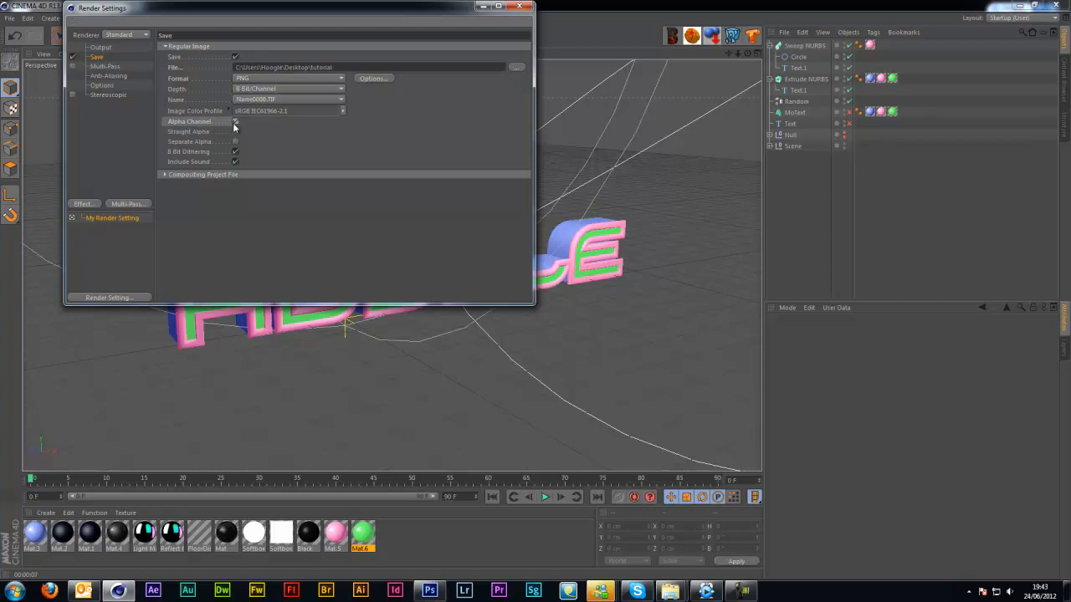
{"action": "left_click", "coordinate": [520, 6]}
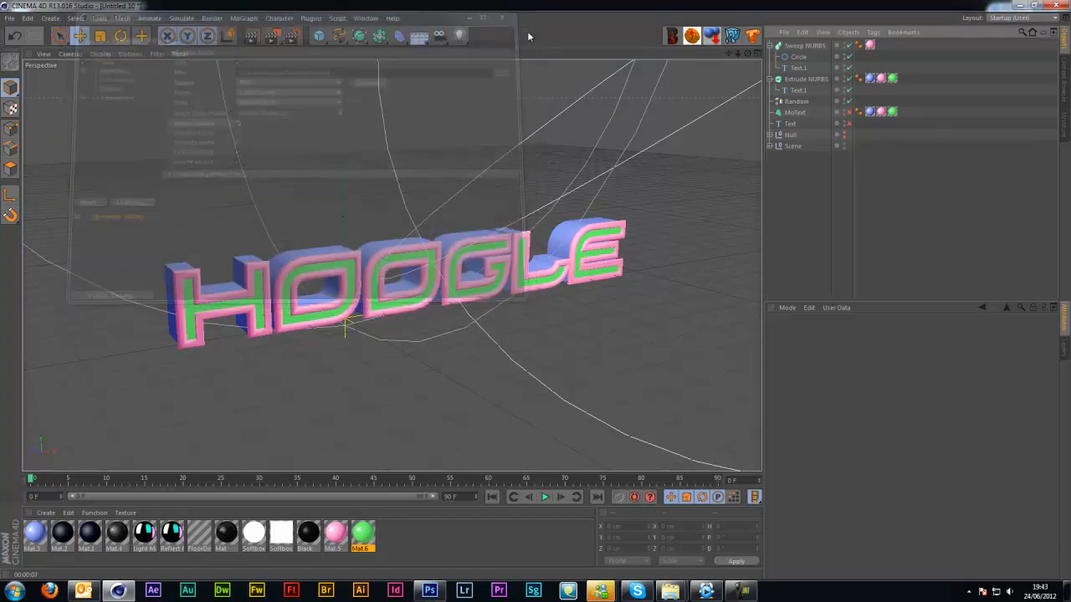
Step: Render the HOOGLE text to the Picture Viewer, overwriting tutorial.png on the desktop
{"action": "left_click_drag", "start_coordinate": [272, 36], "coordinate": [332, 94]}
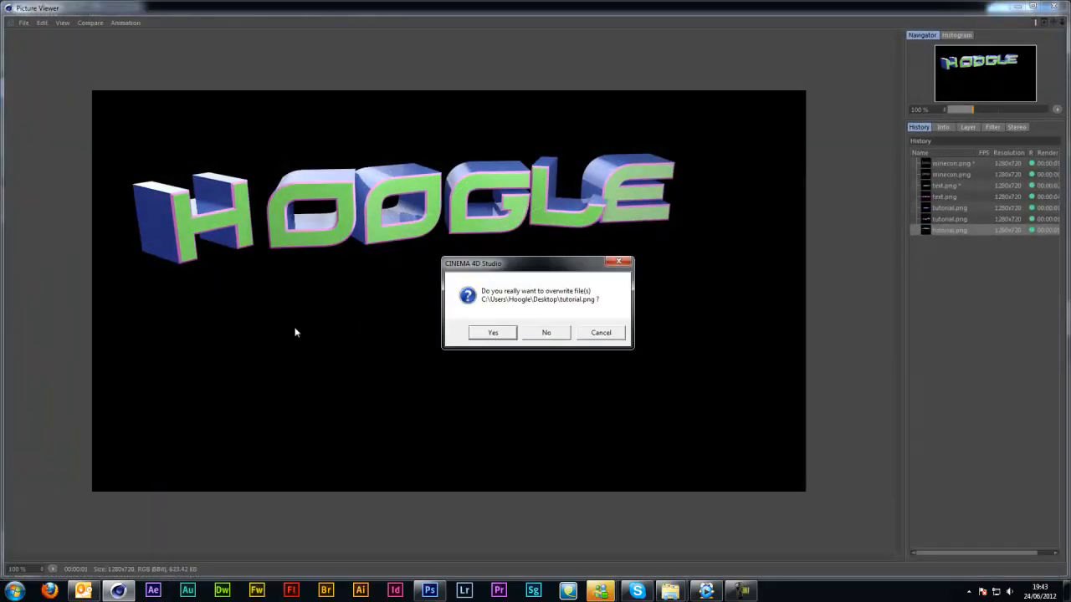
{"action": "left_click", "coordinate": [494, 333]}
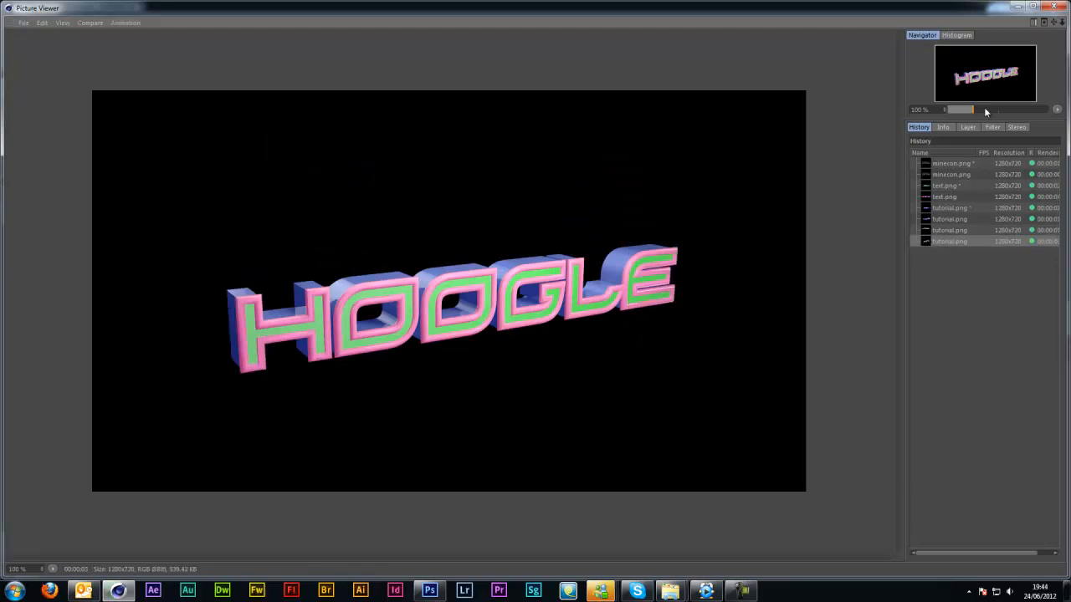
{"action": "left_click", "coordinate": [1019, 8]}
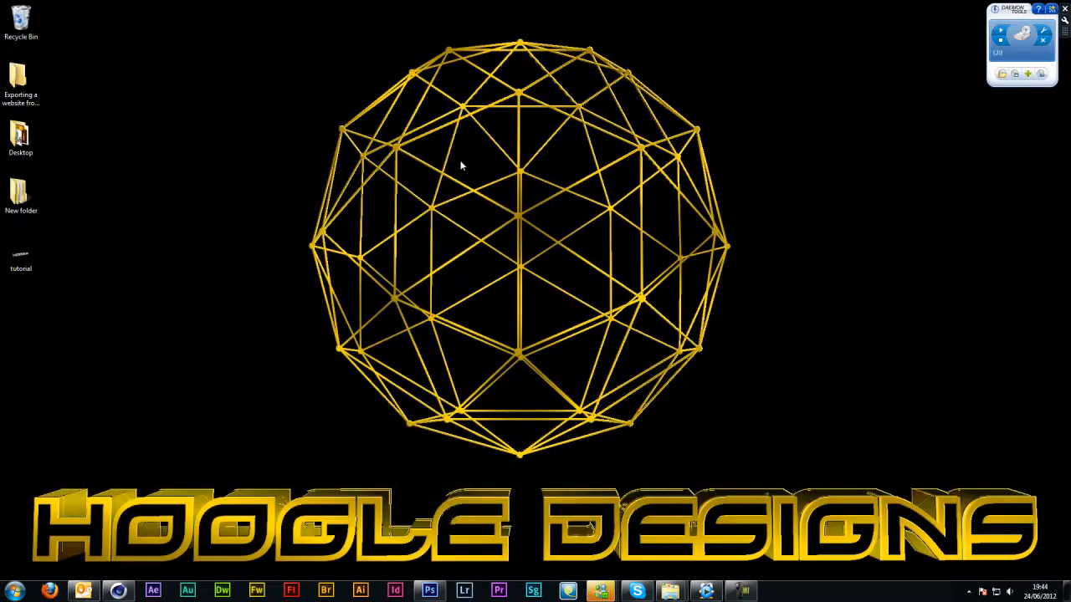
Step: Open the rendered tutorial image from the desktop in Windows Photo Viewer and inspect the lettering up close
{"action": "double_click", "coordinate": [18, 266]}
{"action": "scroll", "coordinate": [582, 251], "scroll_direction": "up", "scroll_amount": 4}
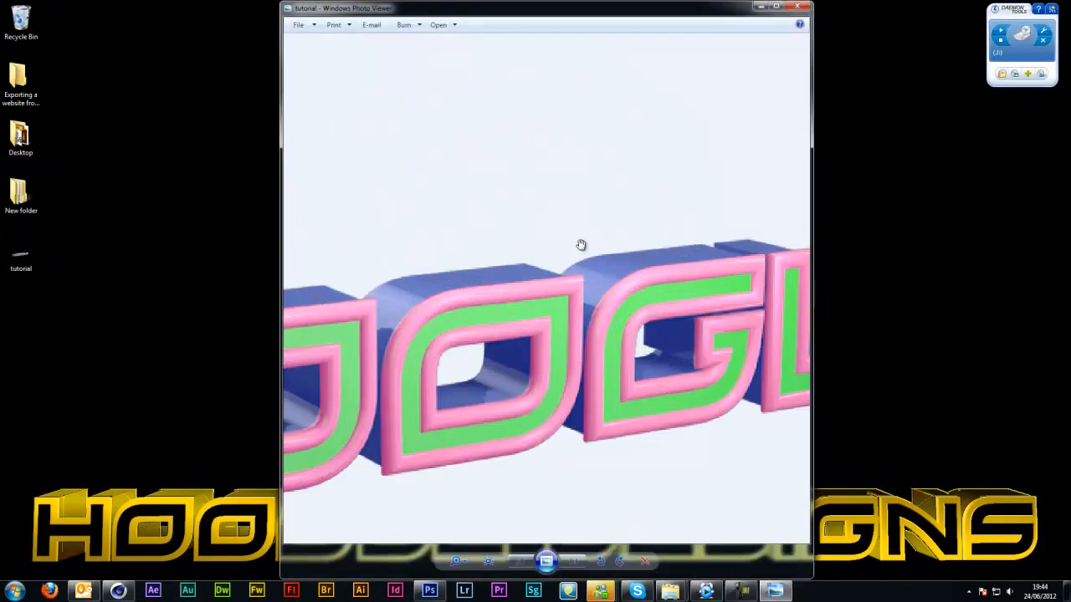
{"action": "scroll", "coordinate": [582, 244], "scroll_direction": "down", "scroll_amount": 4}
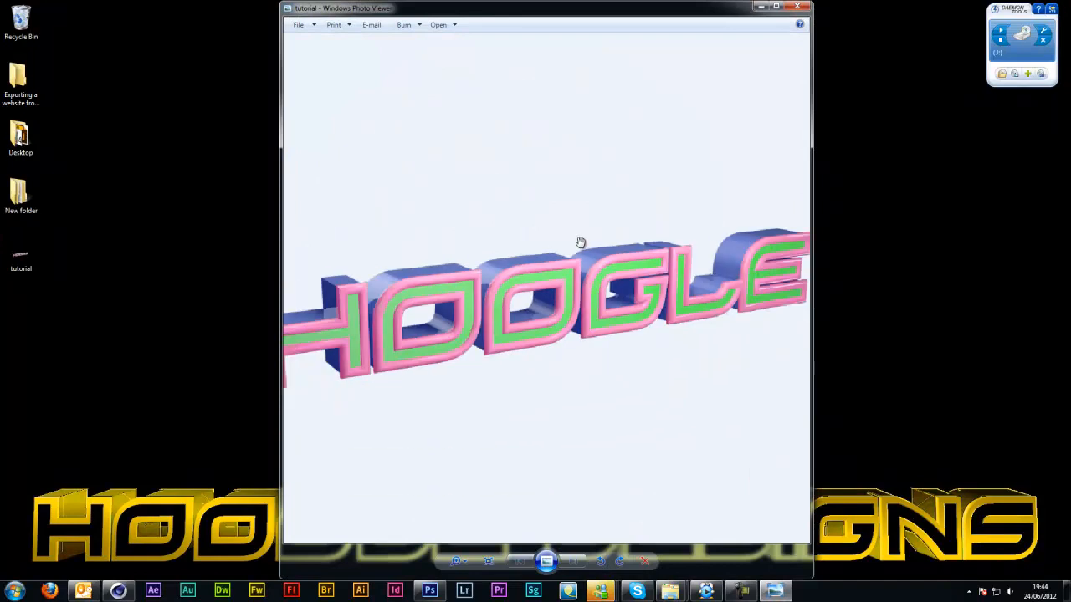
Step: Open the tutorial image in Photoshop and update the open document from the changed disk copy
{"action": "right_click", "coordinate": [31, 269]}
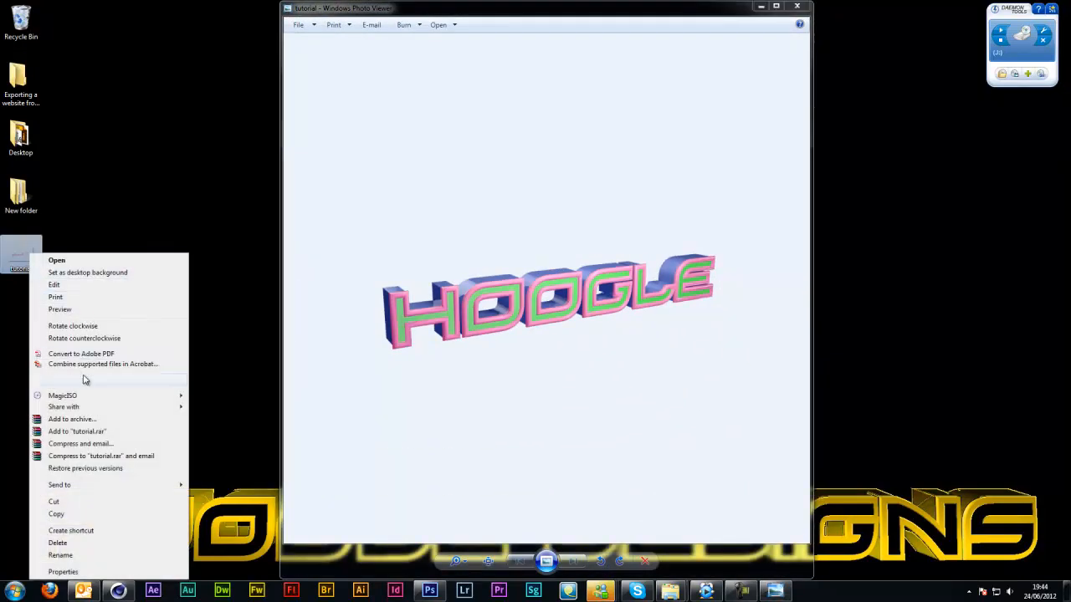
{"action": "mouse_move", "coordinate": [85, 379]}
{"action": "left_click", "coordinate": [238, 404]}
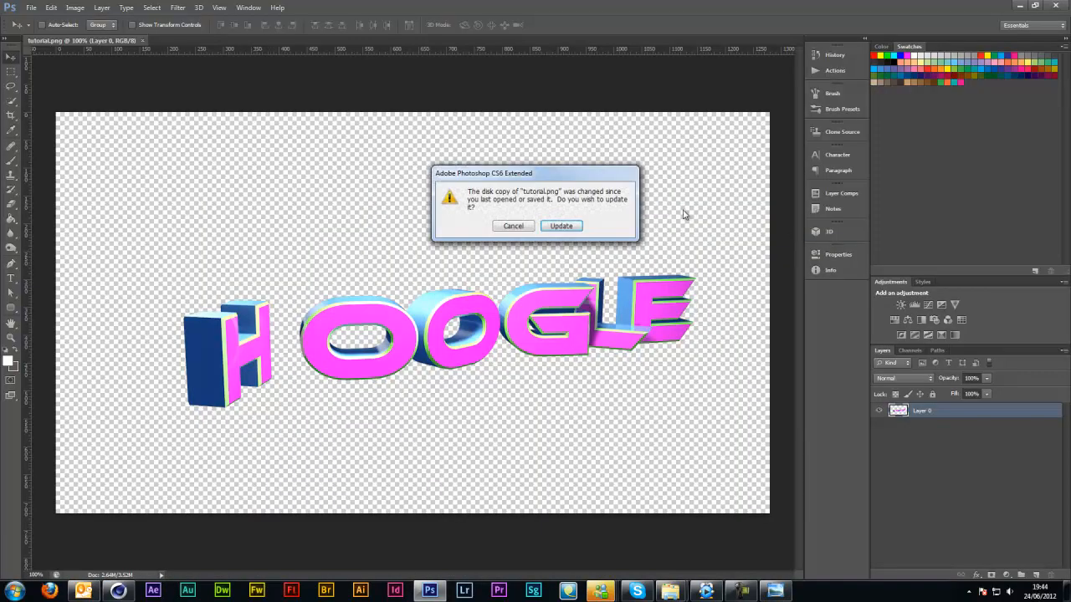
{"action": "left_click", "coordinate": [559, 227]}
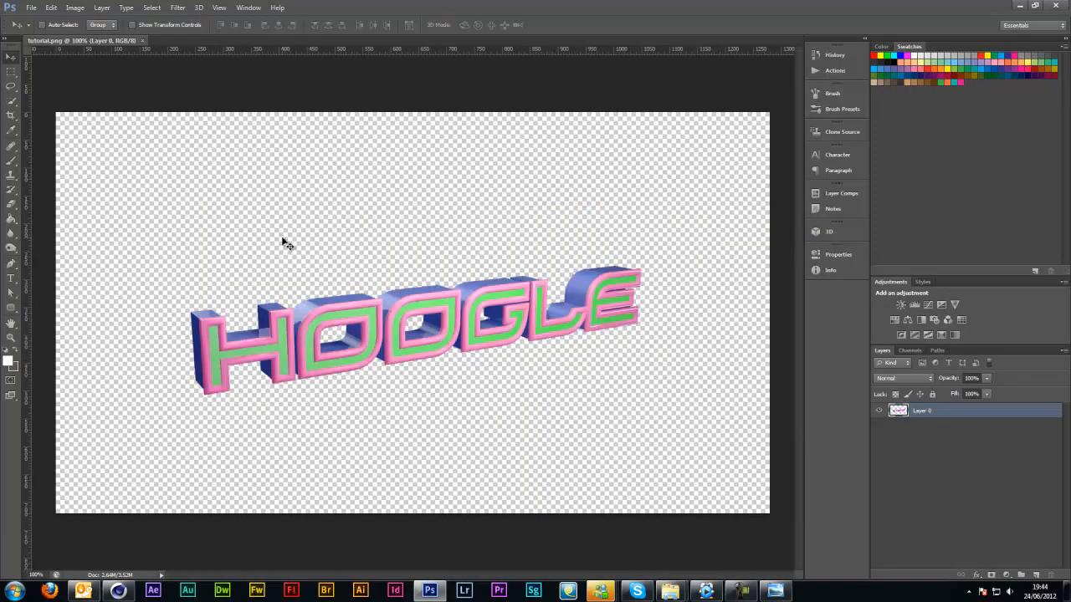
{"action": "scroll", "coordinate": [542, 318], "scroll_direction": "up", "scroll_amount": 2, "text": "alt"}
{"action": "scroll", "coordinate": [541, 314], "scroll_direction": "down", "scroll_amount": 2, "text": "alt"}
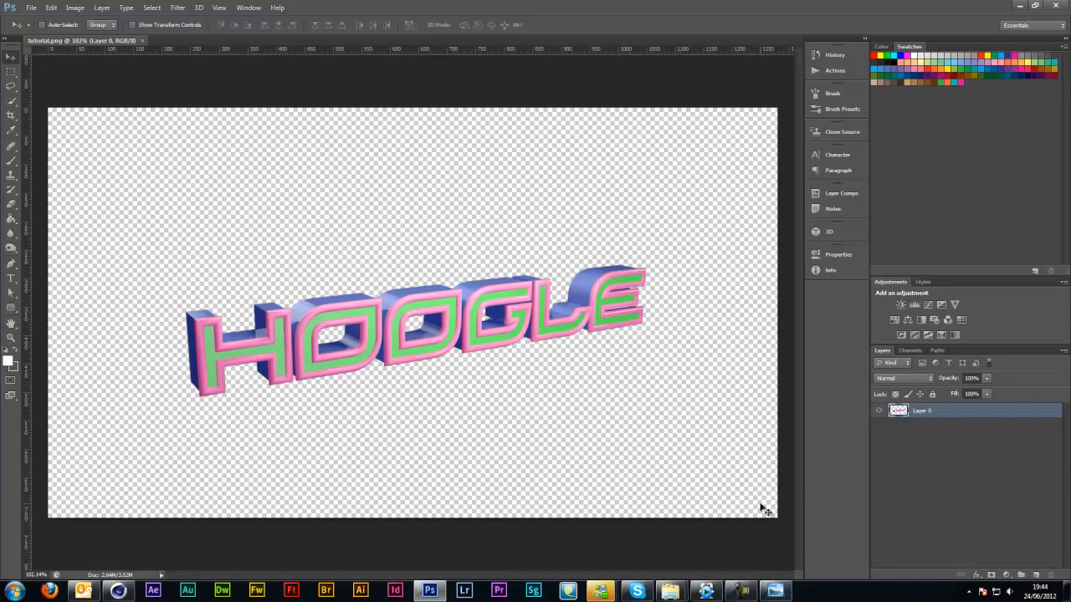
{"action": "scroll", "coordinate": [751, 478], "scroll_direction": "up", "scroll_amount": 2, "text": "alt"}
{"action": "scroll", "coordinate": [750, 477], "scroll_direction": "down", "scroll_amount": 2, "text": "alt"}
{"action": "mouse_move", "coordinate": [743, 595]}
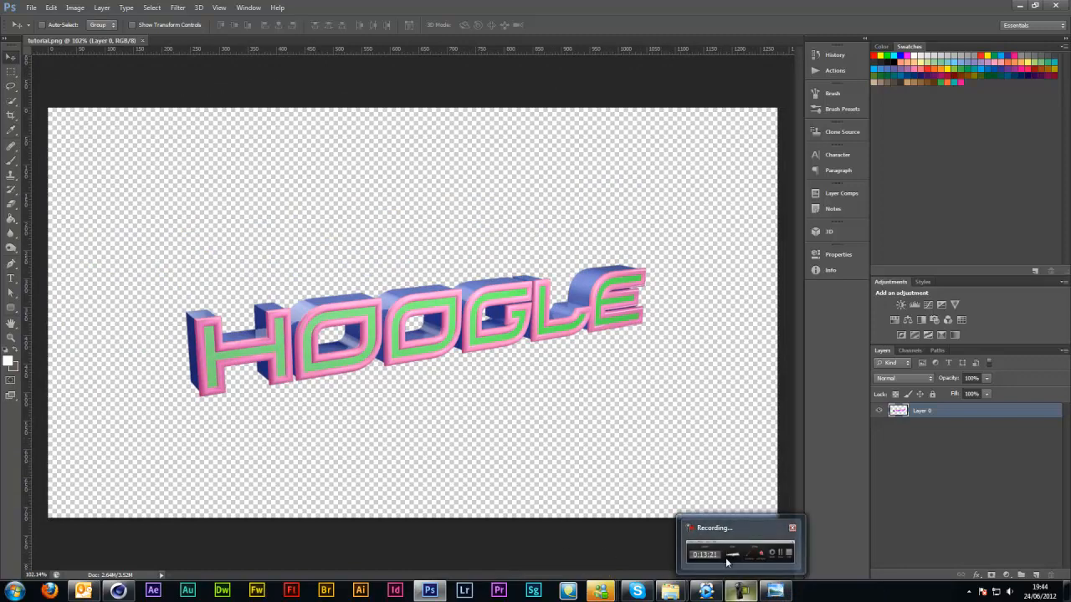
{"action": "left_click", "coordinate": [740, 593]}
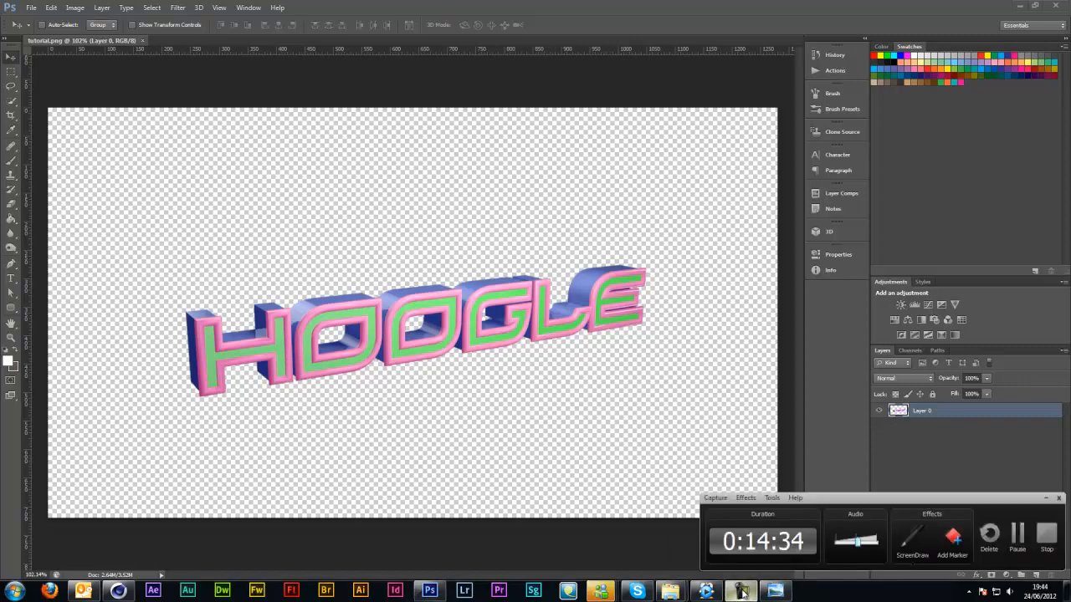